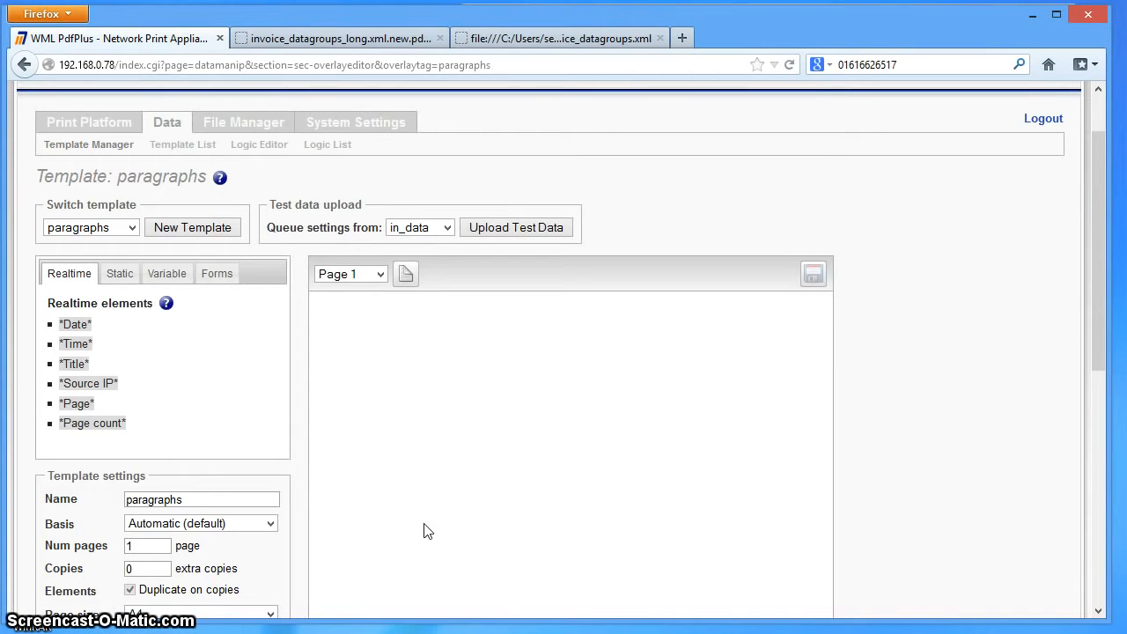
# - Activate the existing PDF form e-plus_letterhead.pdf for the paragraphs template and dismiss the notification
pyautogui.moveTo(1095, 283); pyautogui.dragTo(1094, 238)
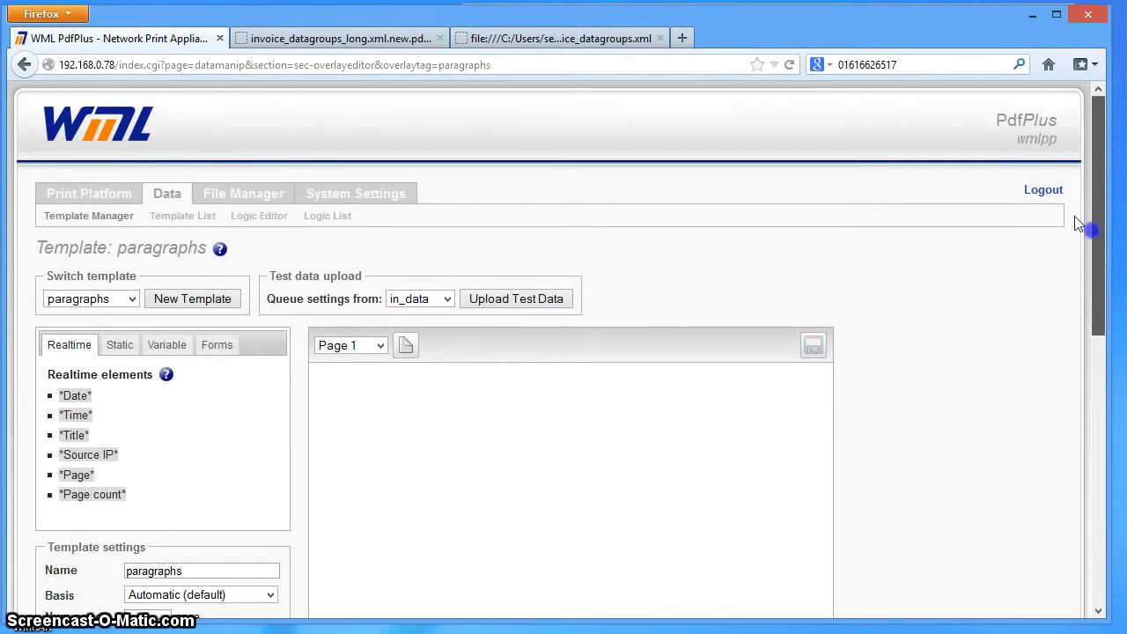
pyautogui.moveTo(1086, 276); pyautogui.dragTo(1098, 372)
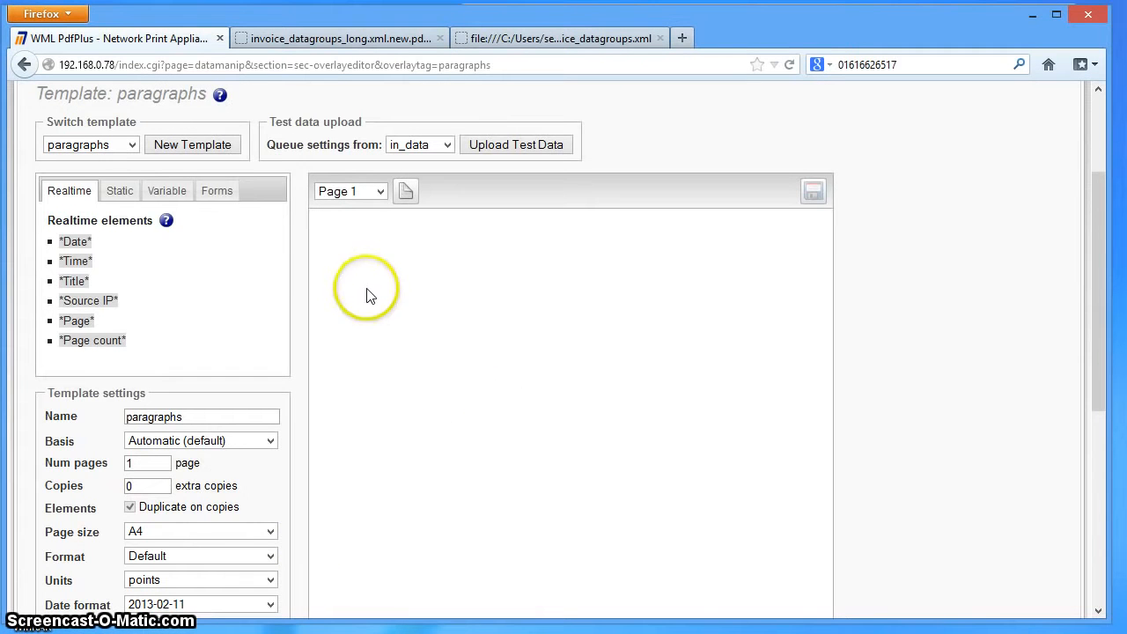
pyautogui.click(231, 195)
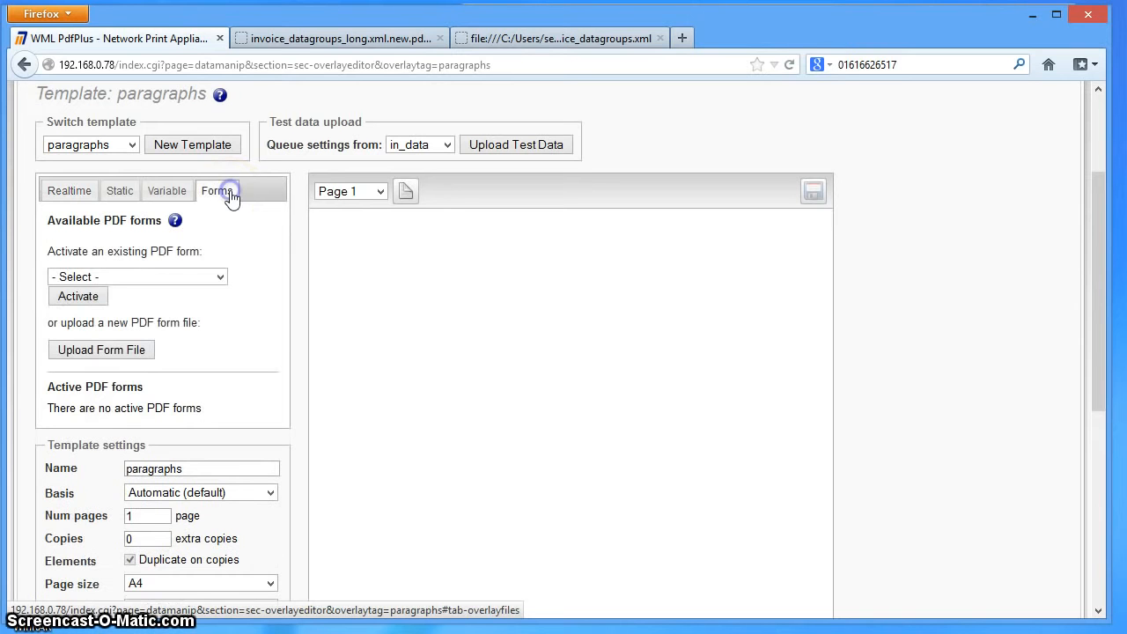
pyautogui.click(220, 278)
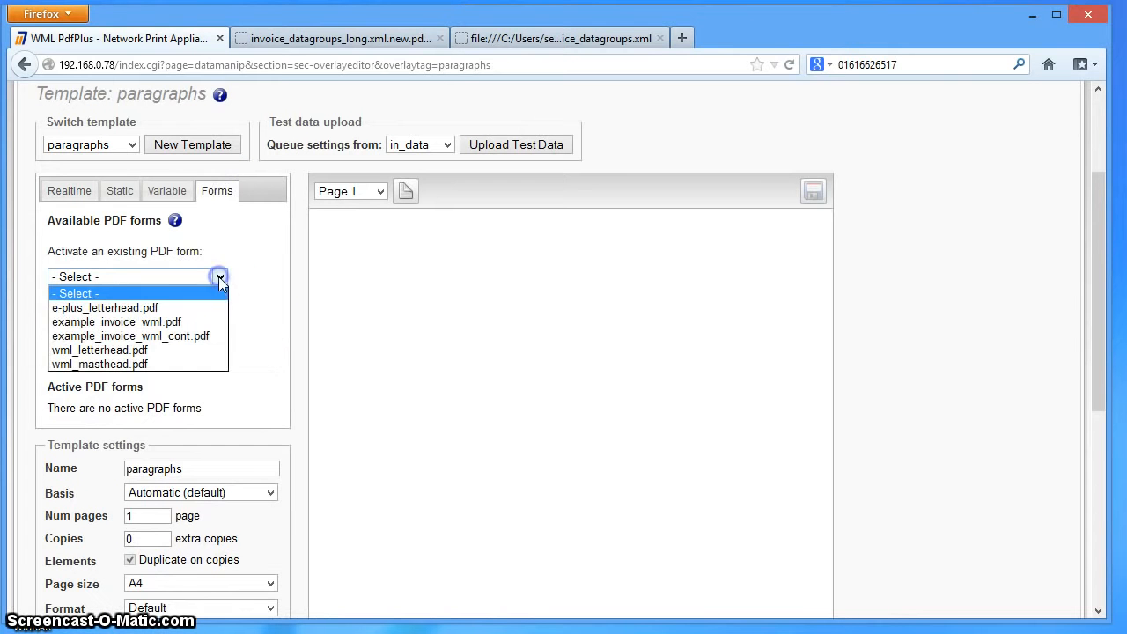
pyautogui.click(133, 309)
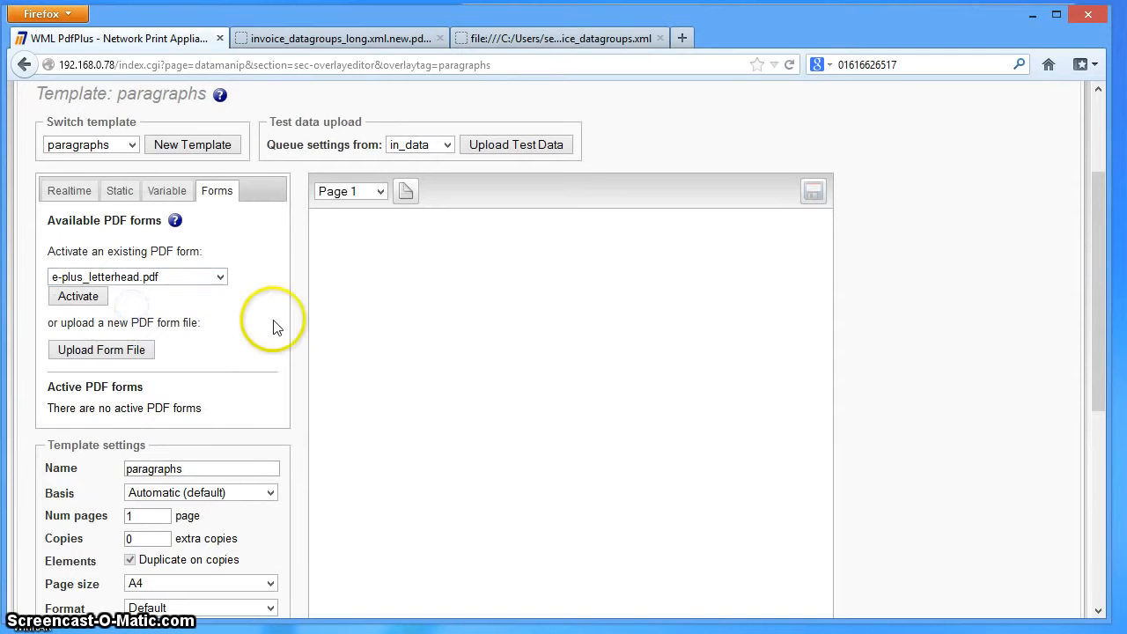
pyautogui.click(79, 297)
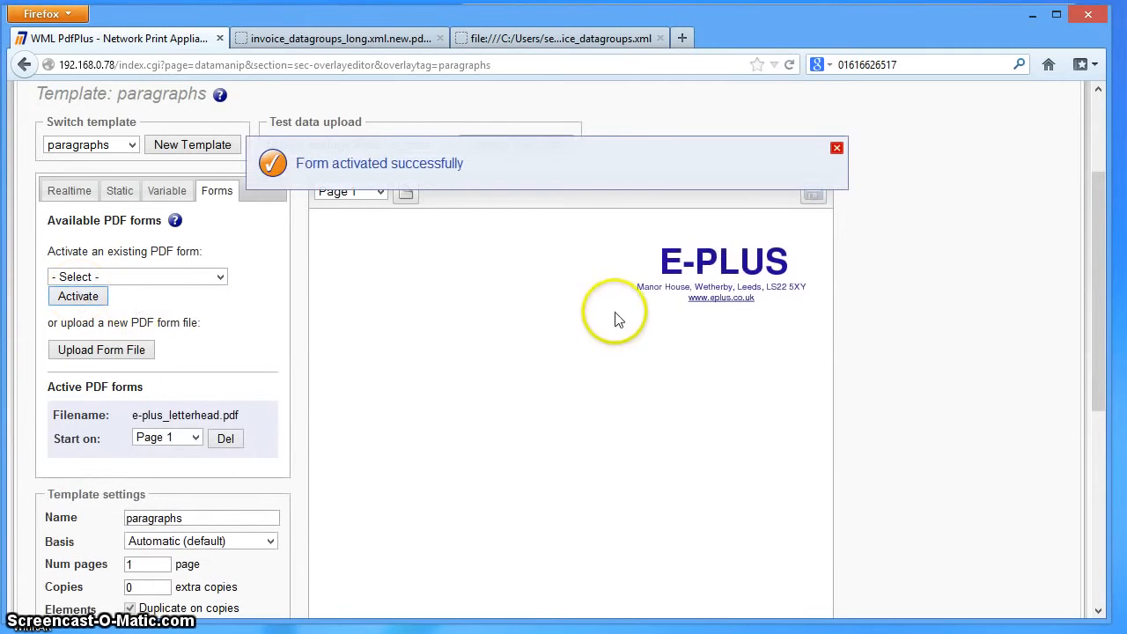
pyautogui.click(836, 149)
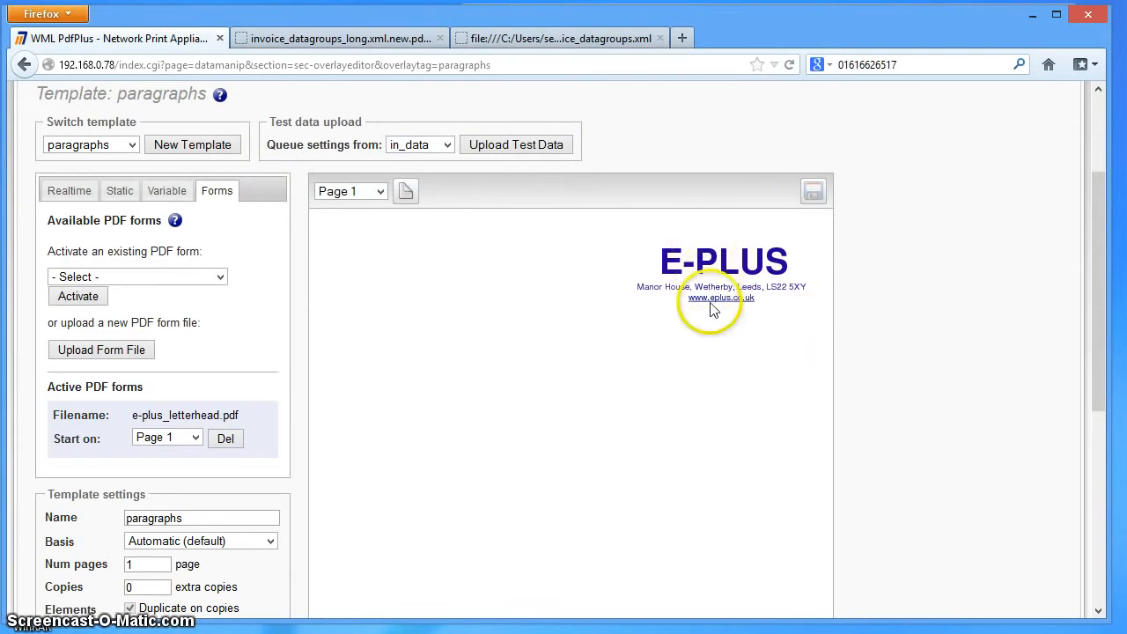
# - Create a new static text element reading "Dear Sir"
pyautogui.moveTo(1099, 219); pyautogui.dragTo(1101, 403)
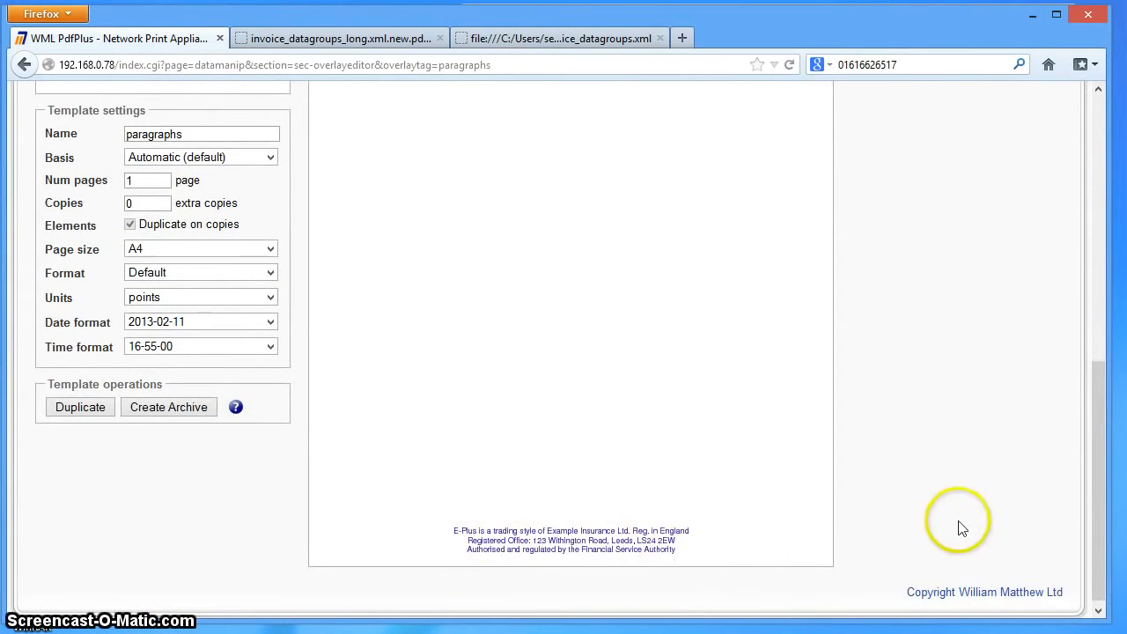
pyautogui.moveTo(1096, 506); pyautogui.dragTo(1062, 360)
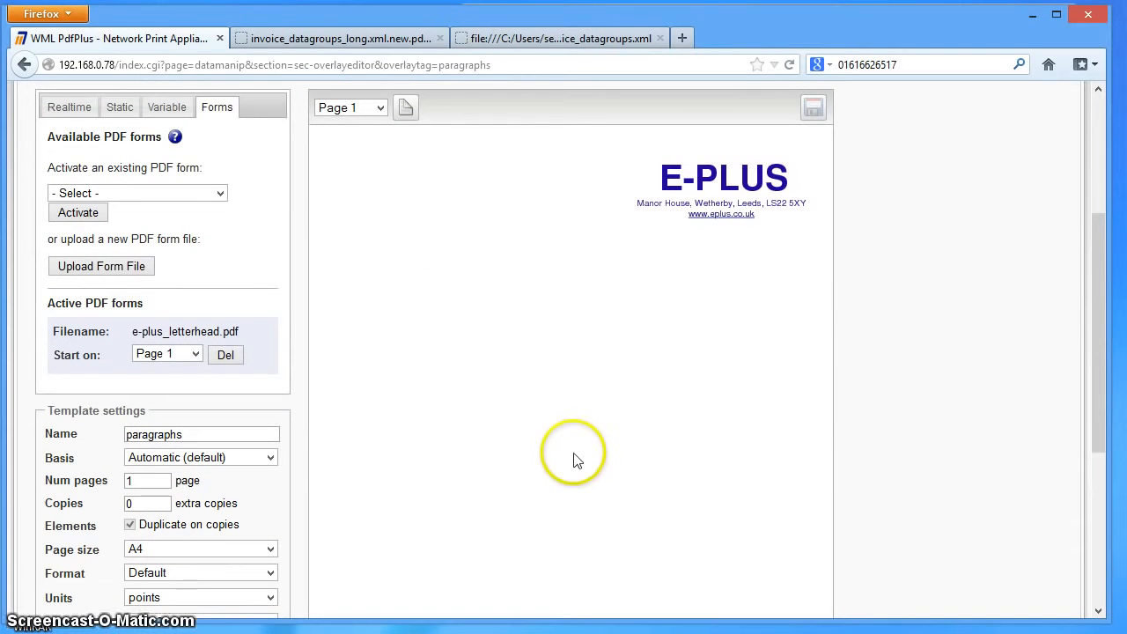
pyautogui.click(120, 108)
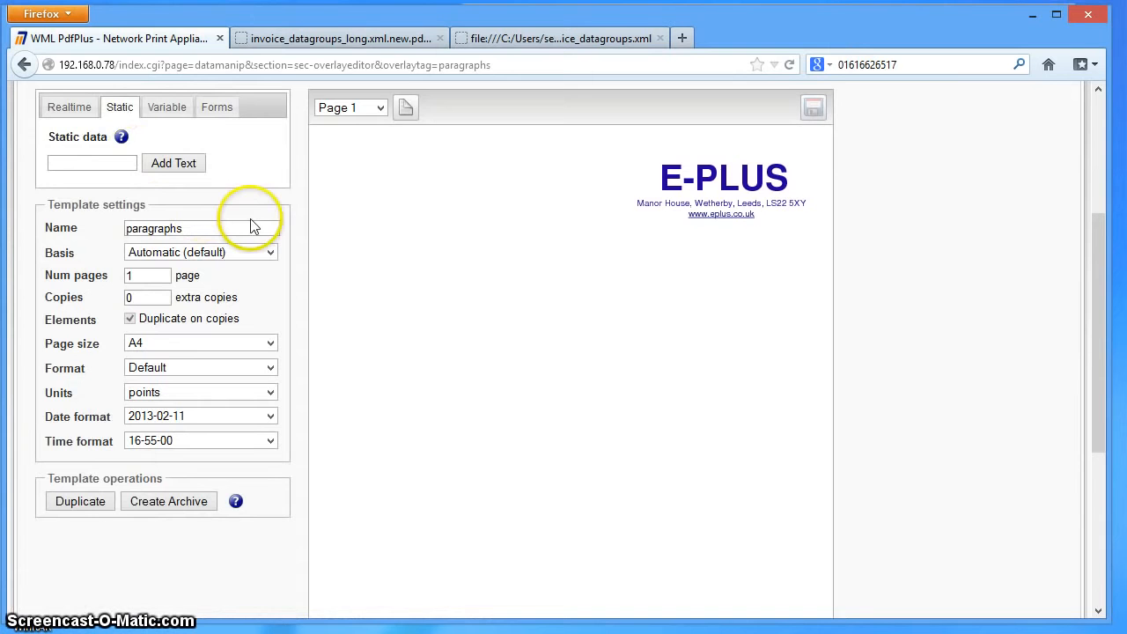
pyautogui.click(105, 165)
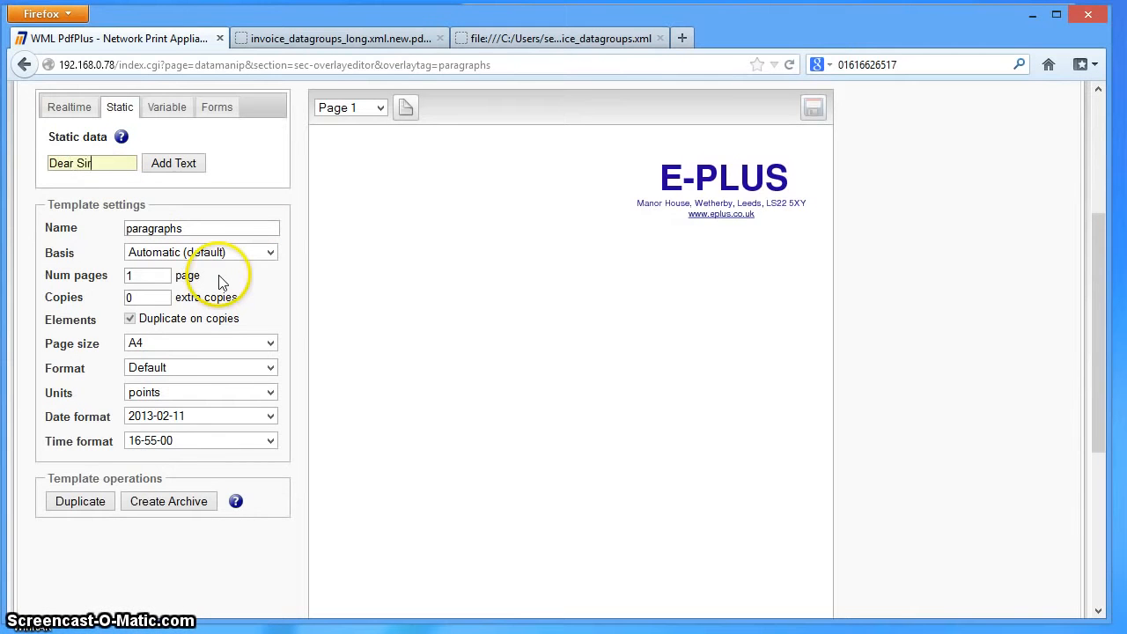
pyautogui.click(167, 163)
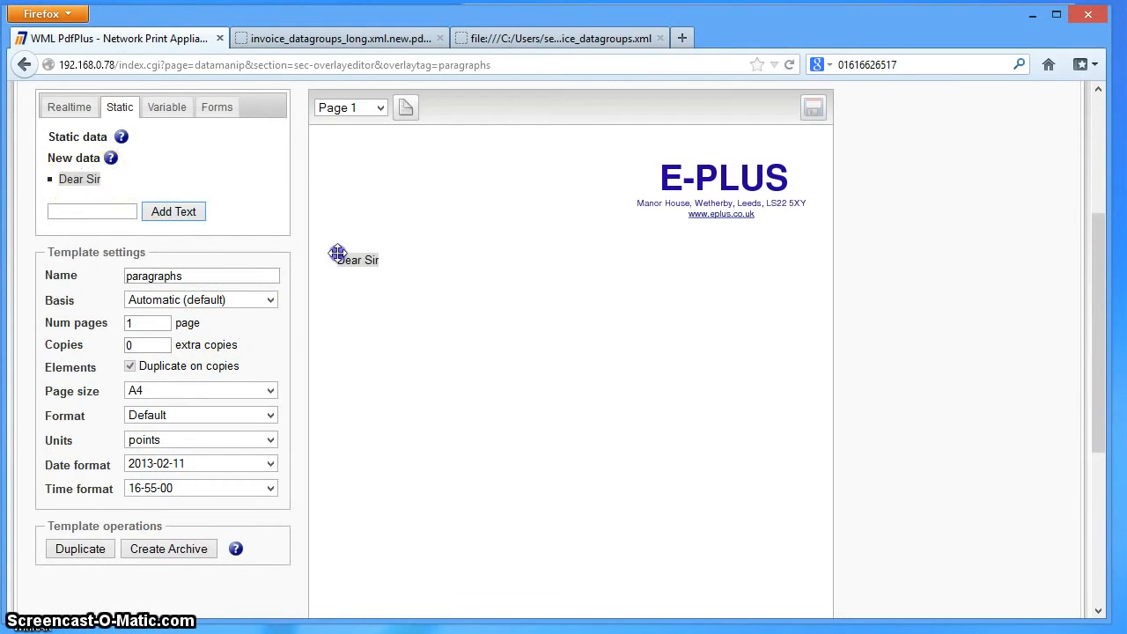
# - Place the "Dear Sir" text below the letterhead at about X 62, Y 246 pt and save the template
pyautogui.moveTo(337, 253); pyautogui.dragTo(369, 294)
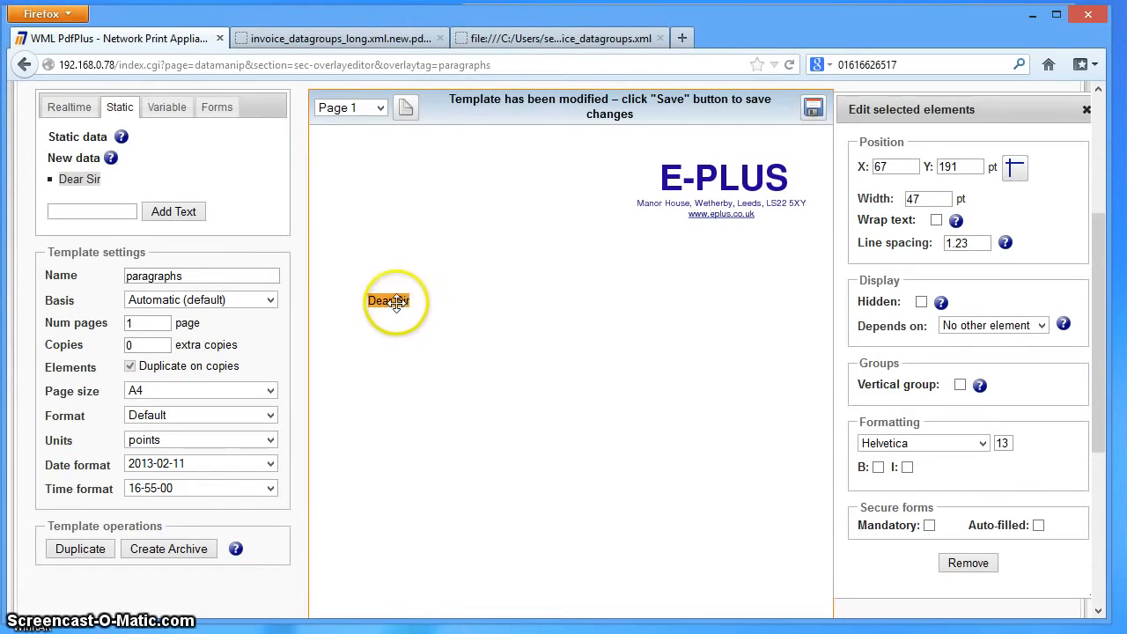
pyautogui.moveTo(390, 330); pyautogui.dragTo(392, 350)
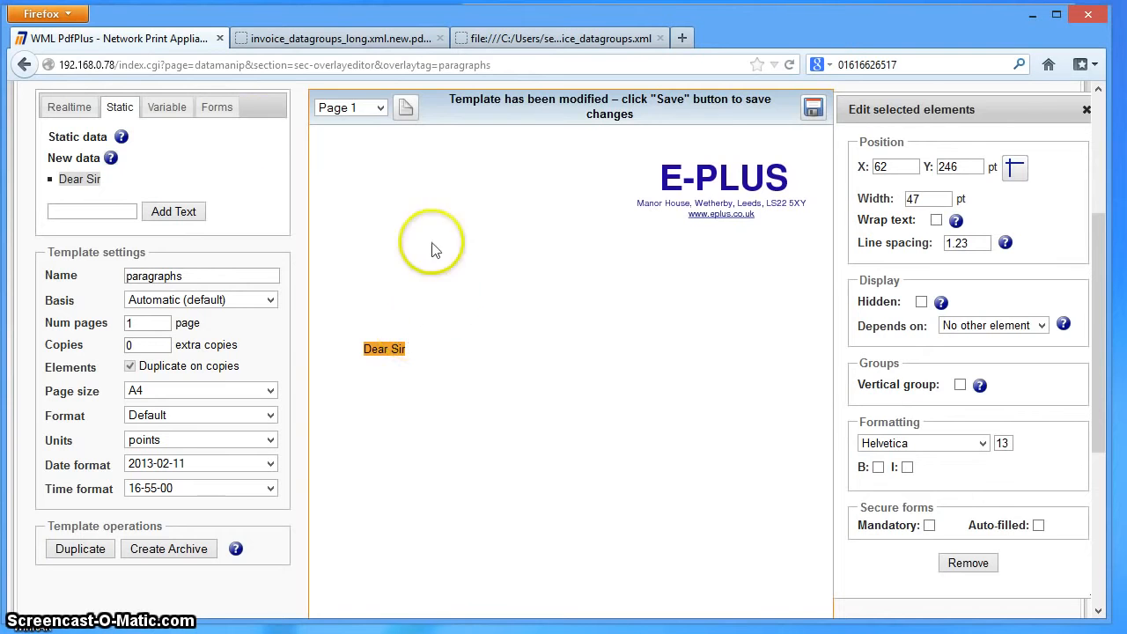
pyautogui.click(812, 108)
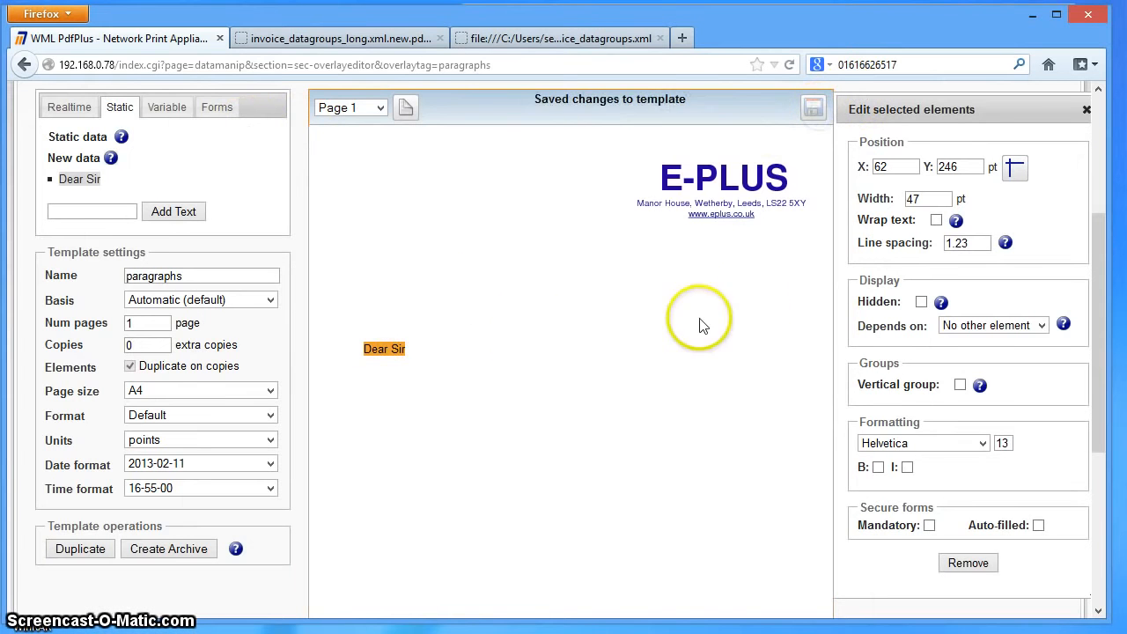
# - Add a variable data group named endorsements and place it below "Dear Sir" at about X 63, Y 298 pt
pyautogui.click(171, 118)
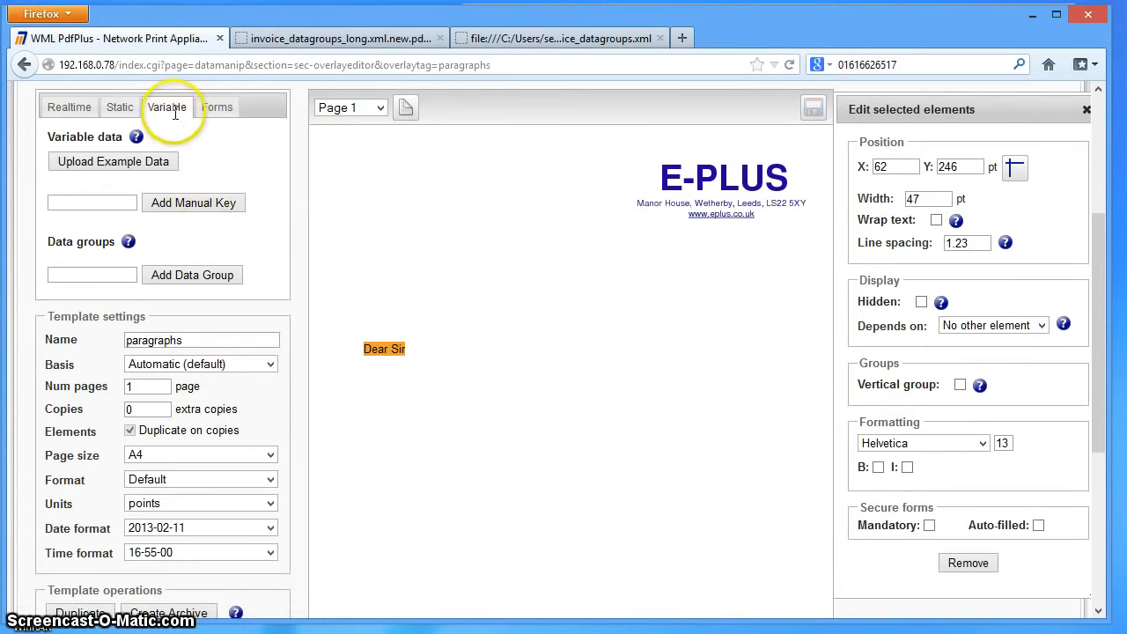
pyautogui.click(79, 274)
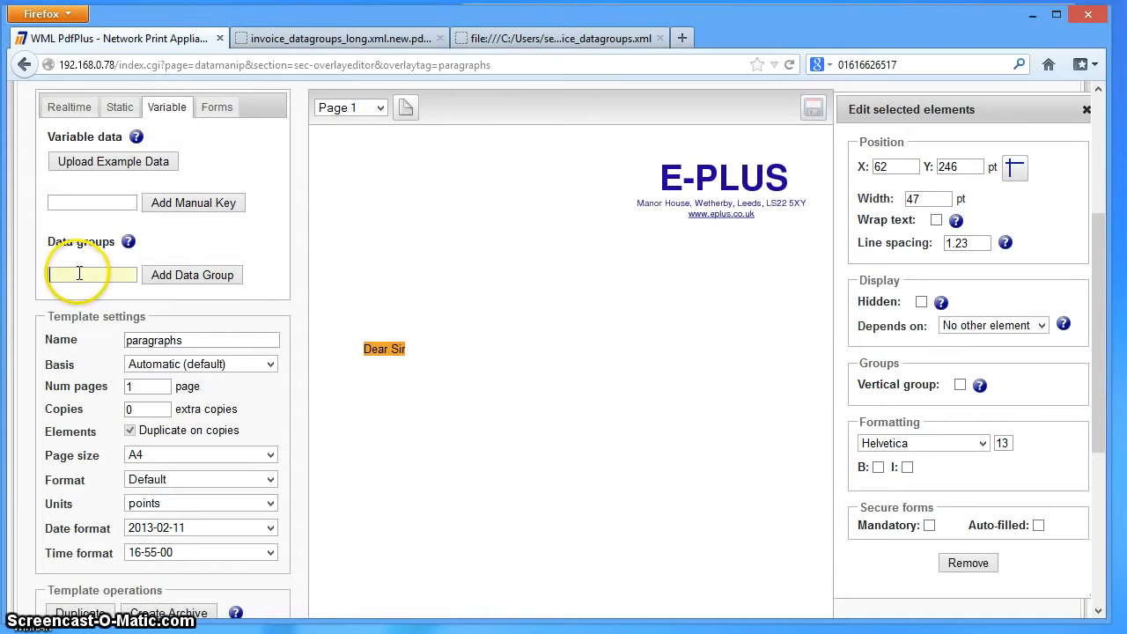
pyautogui.write('e')
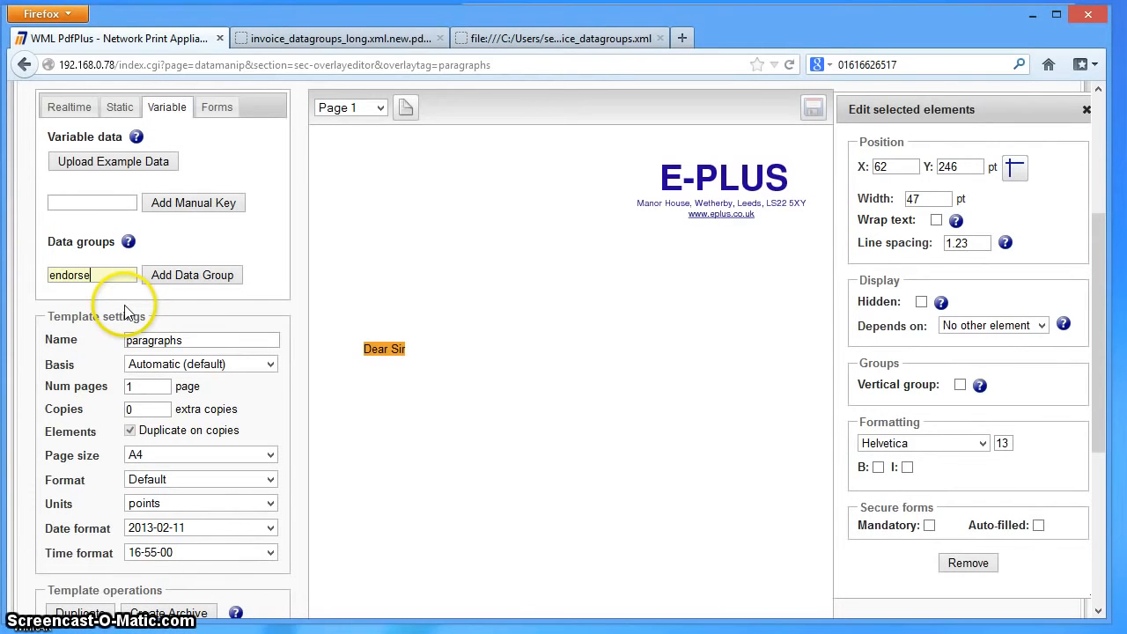
pyautogui.write('ncorsements')
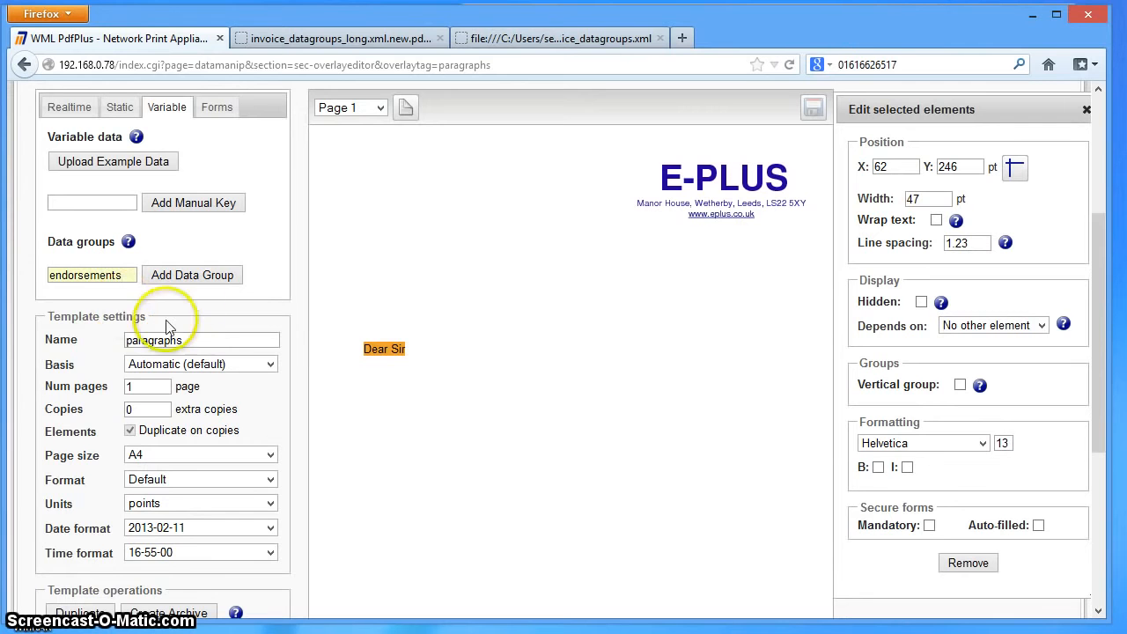
pyautogui.click(191, 274)
pyautogui.moveTo(111, 293); pyautogui.dragTo(364, 388)
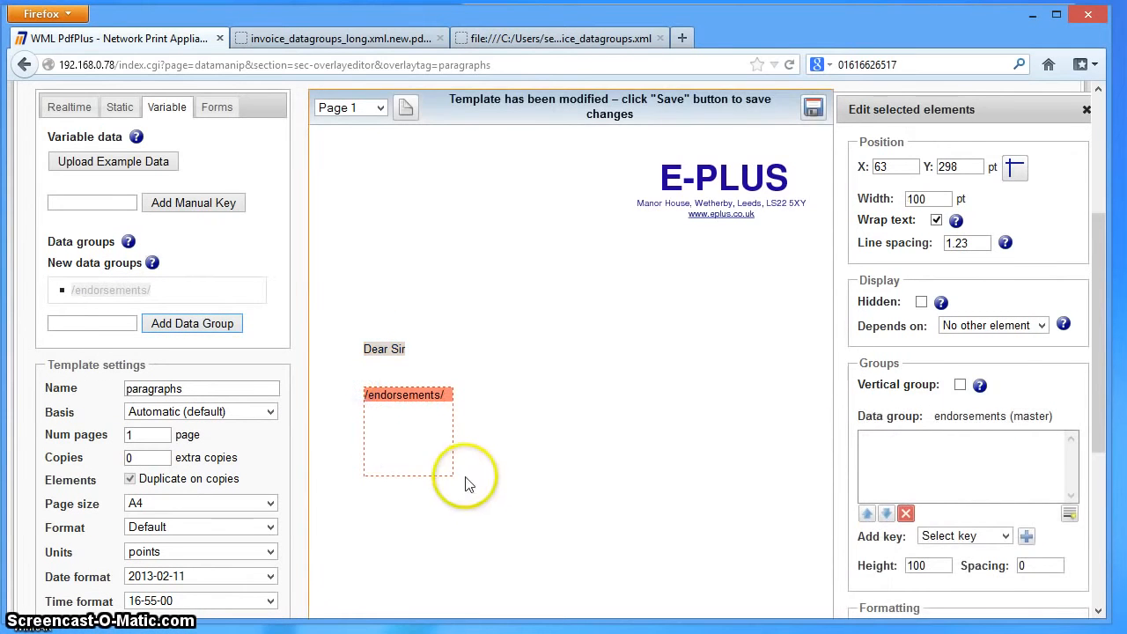
# - Set the width of the endorsements data group to 480 pt
pyautogui.click(934, 200)
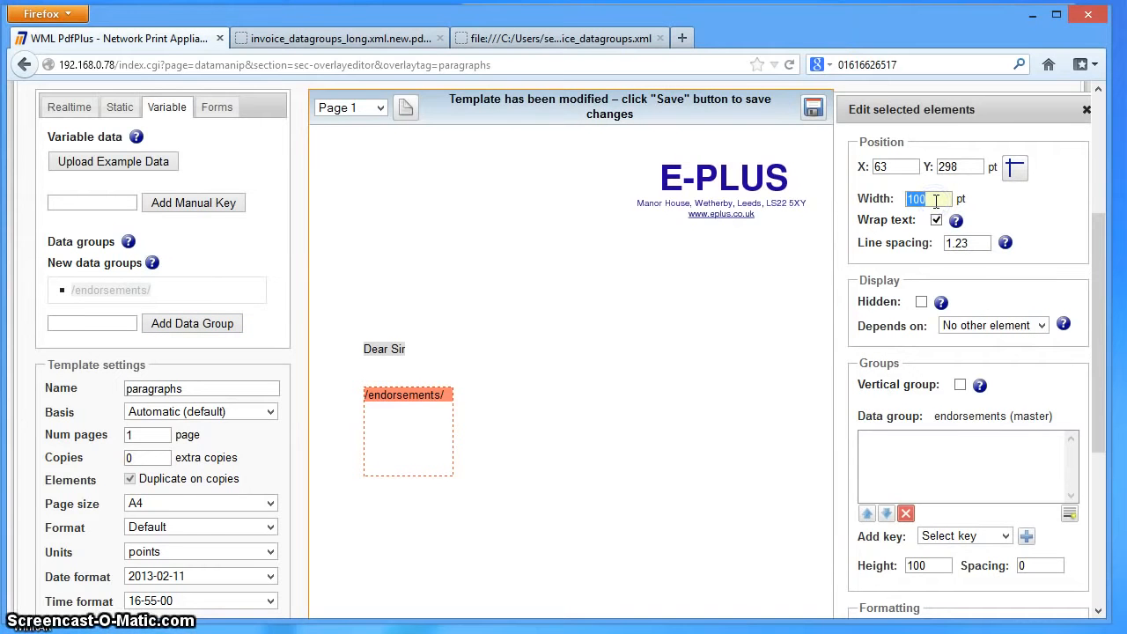
pyautogui.press('Return')
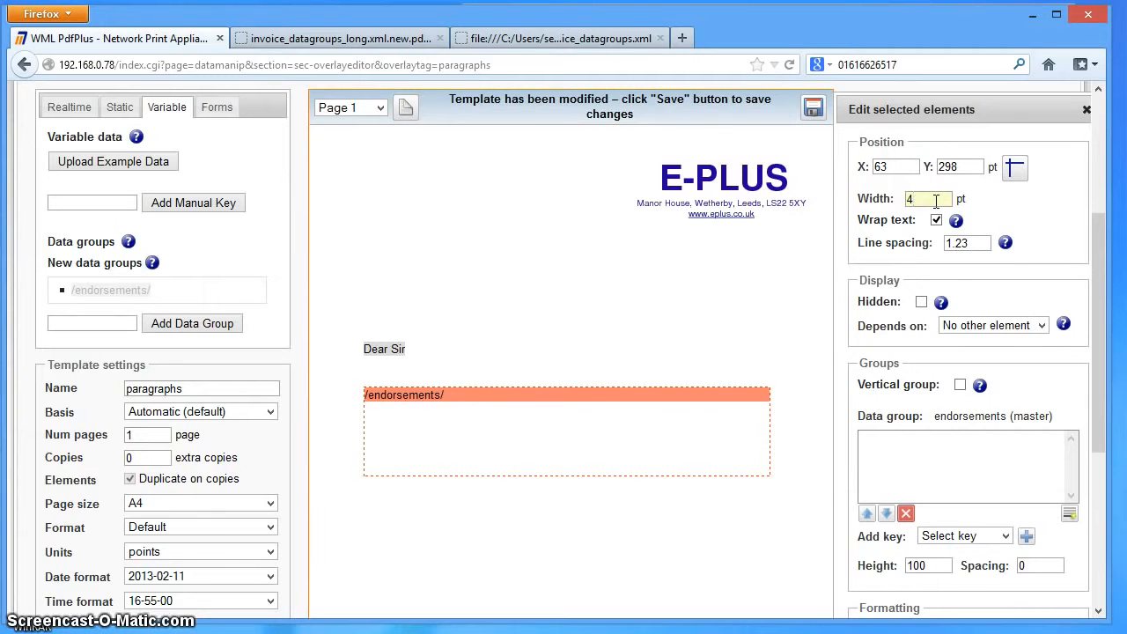
pyautogui.write('80')
pyautogui.press('Return')
pyautogui.click(878, 202)
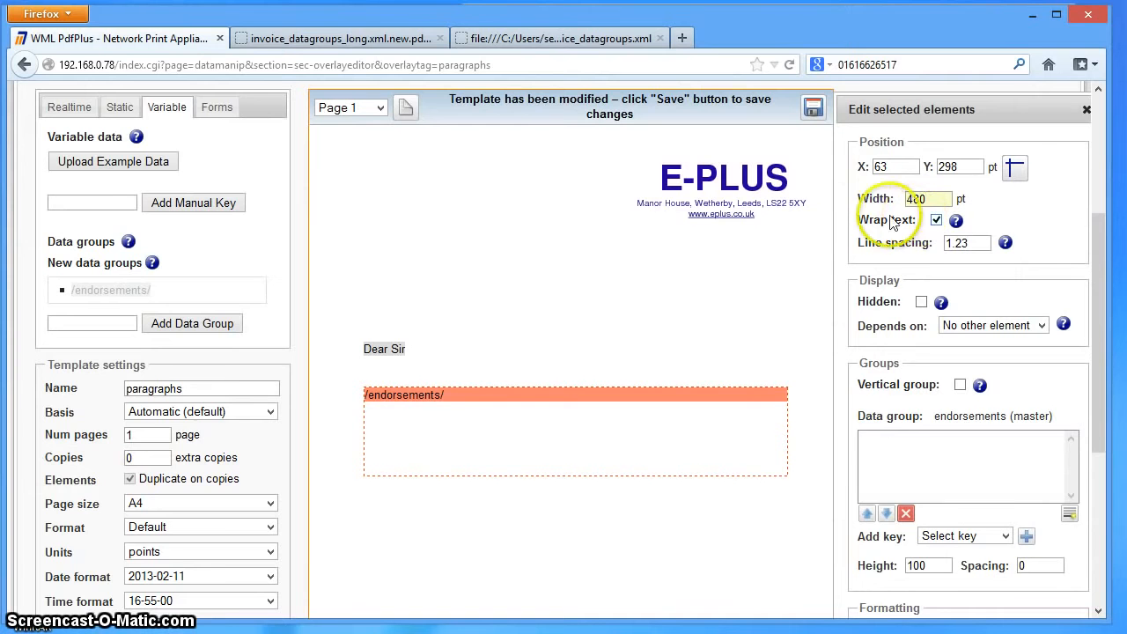
# - Set the height of the endorsements data group to 450 and deselect it
pyautogui.scroll(-2, 586, 282)
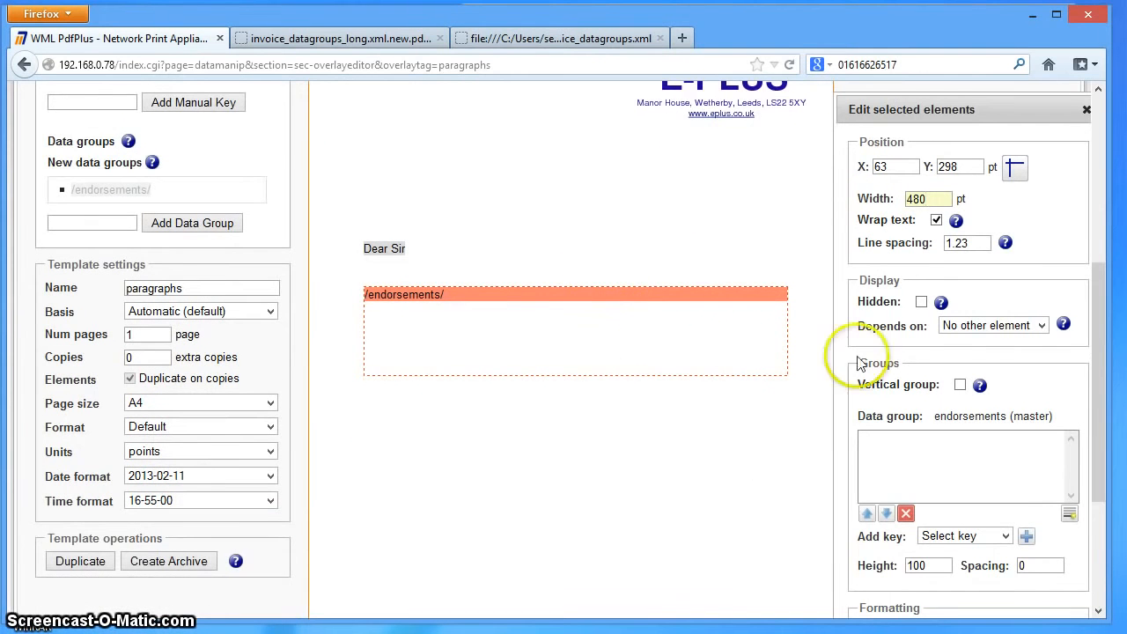
pyautogui.scroll(-2, 726, 338)
pyautogui.scroll(-2, 727, 337)
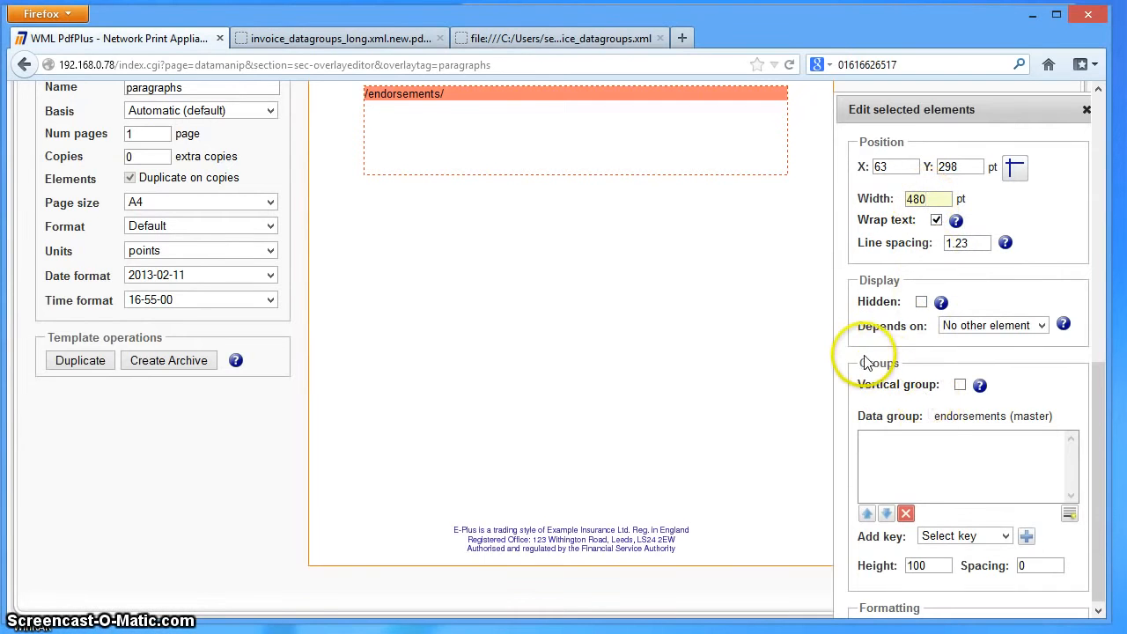
pyautogui.click(910, 565)
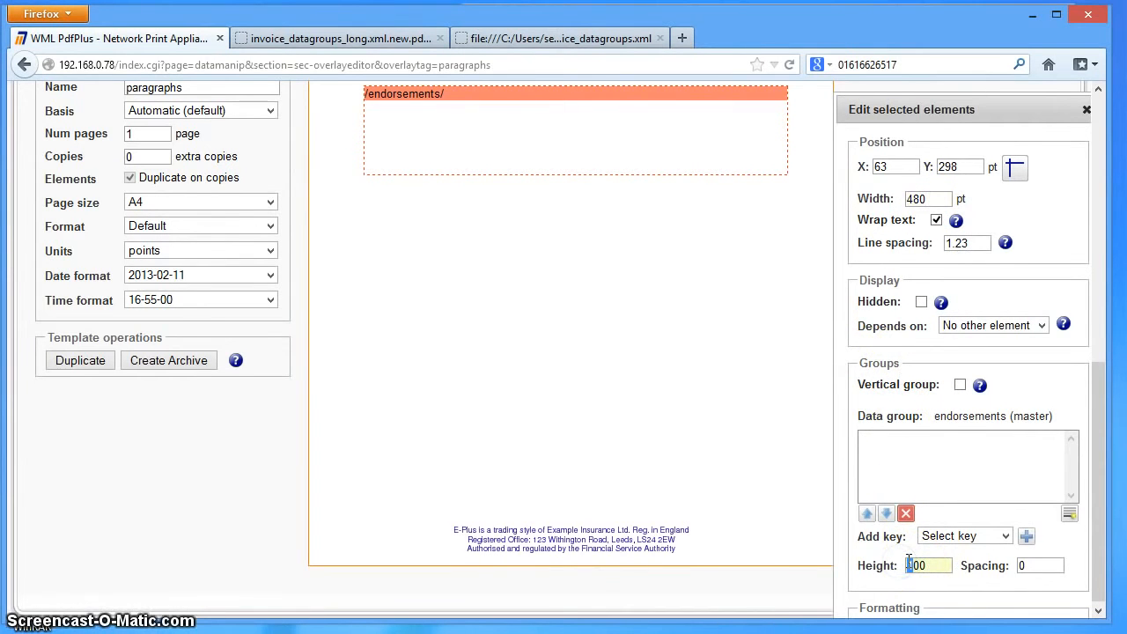
pyautogui.press('Delete')
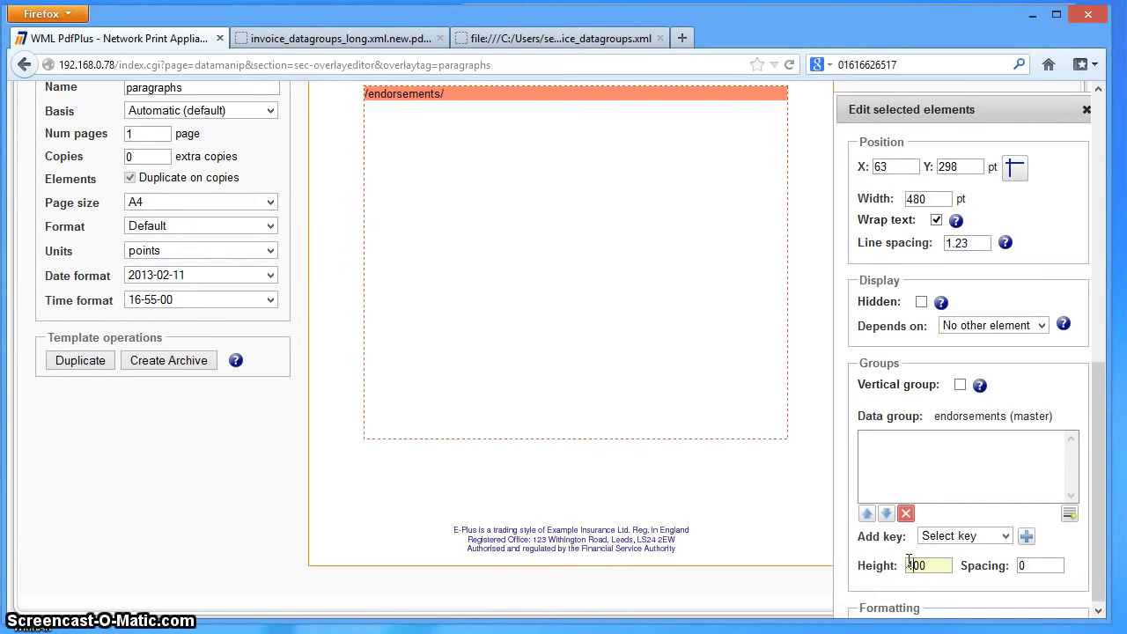
pyautogui.write('4')
pyautogui.press('BackSpace')
pyautogui.write('5')
pyautogui.press('BackSpace')
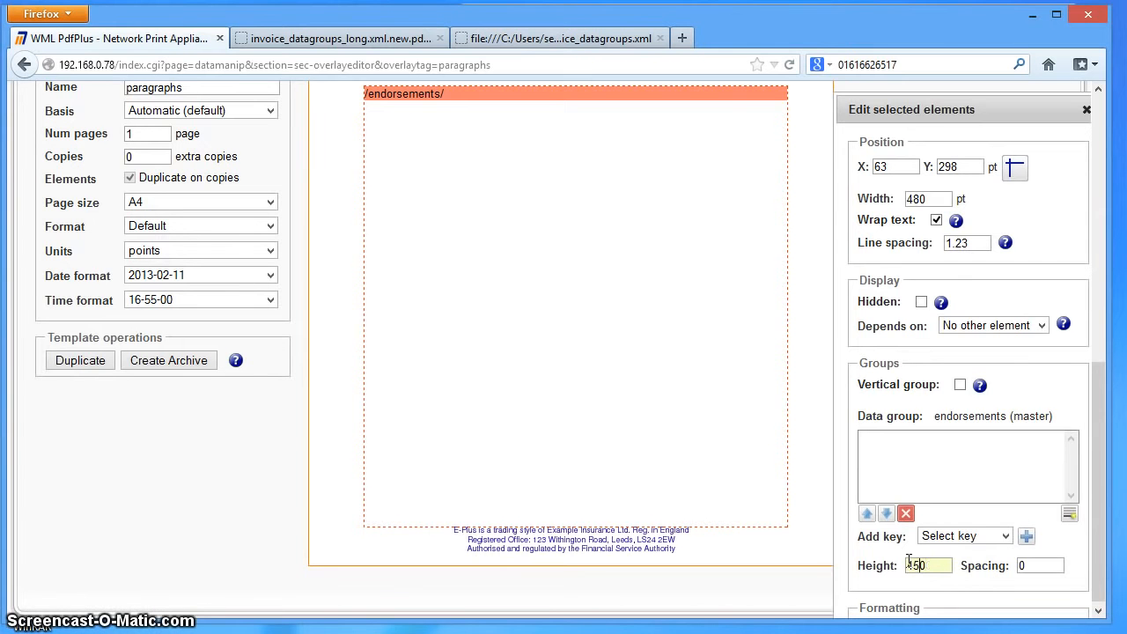
pyautogui.click(801, 262)
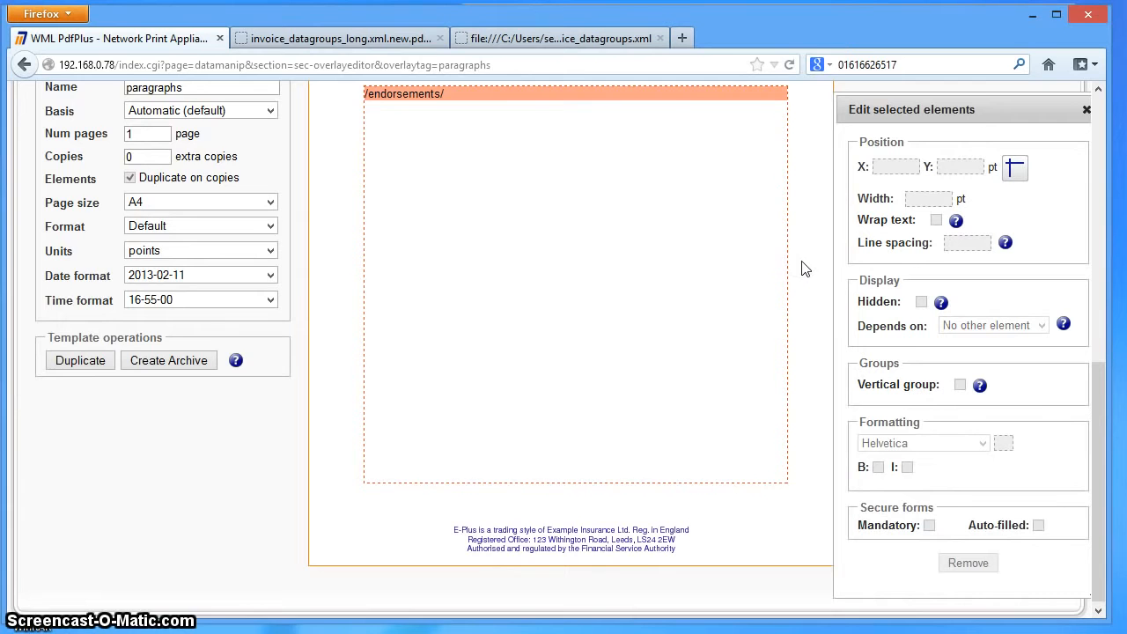
# - Add the variable key endorsement%%N to the endorsements data group
pyautogui.scroll(2, 801, 268)
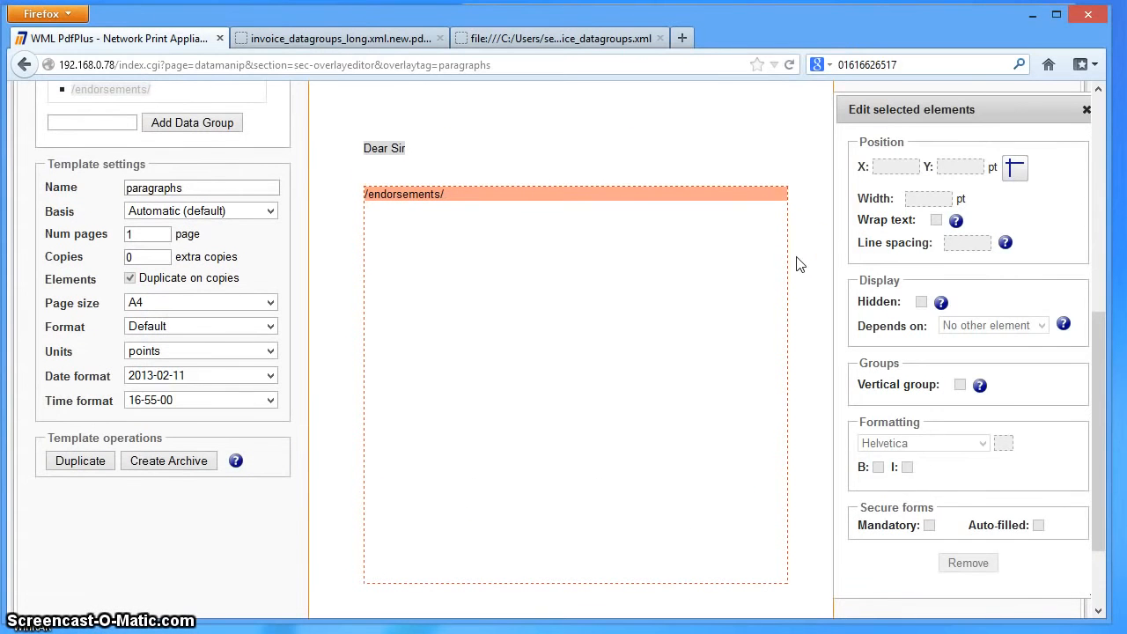
pyautogui.click(788, 256)
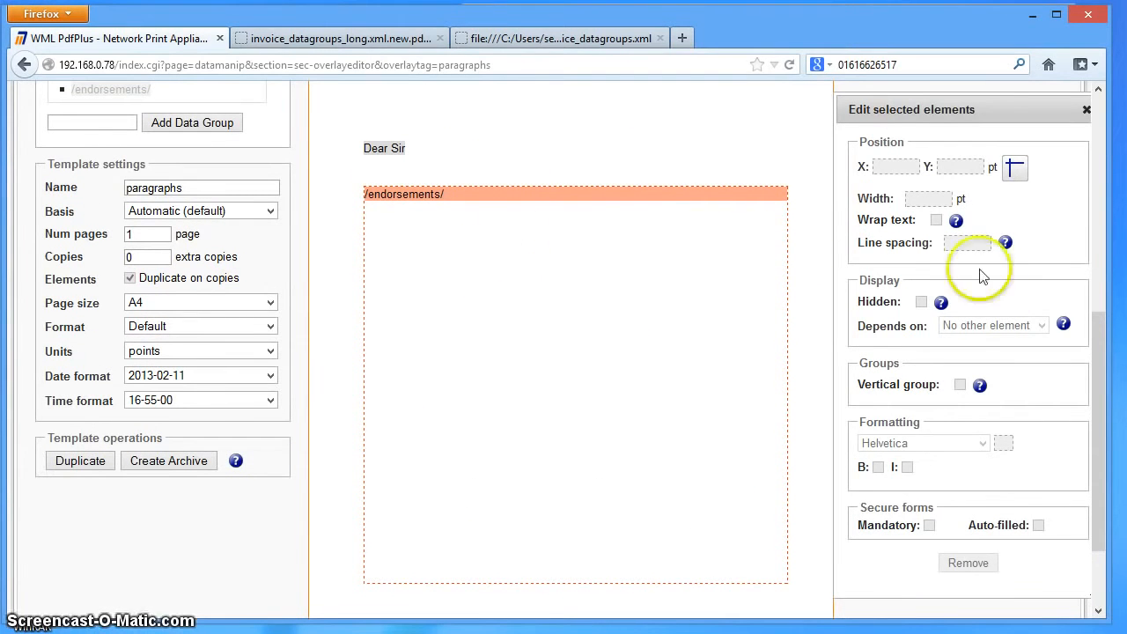
pyautogui.click(658, 273)
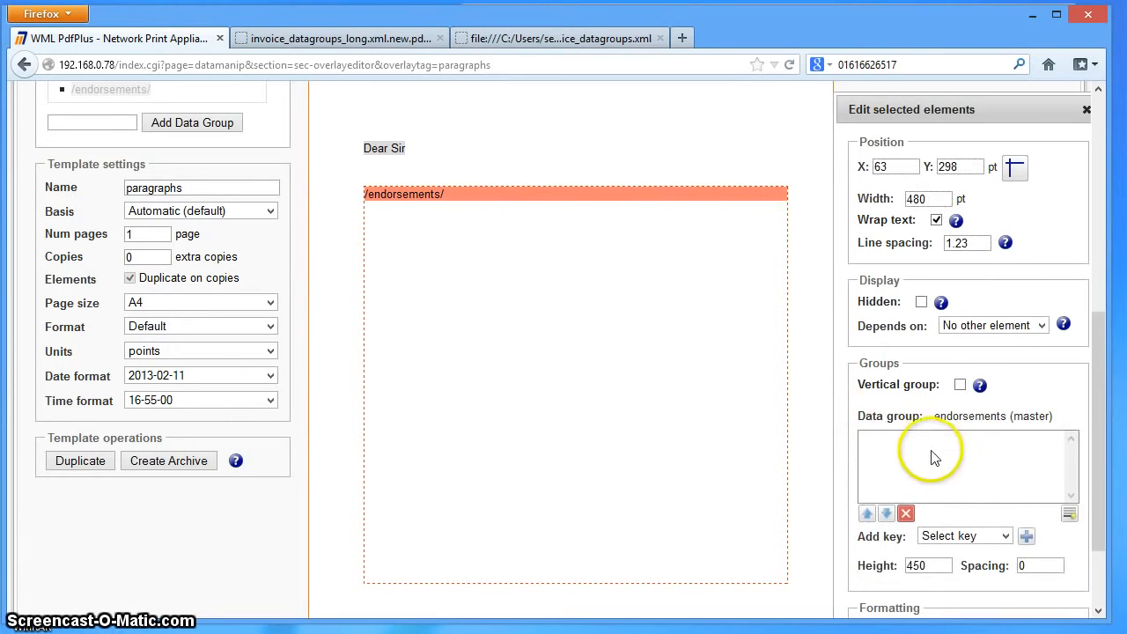
pyautogui.scroll(-2, 943, 426)
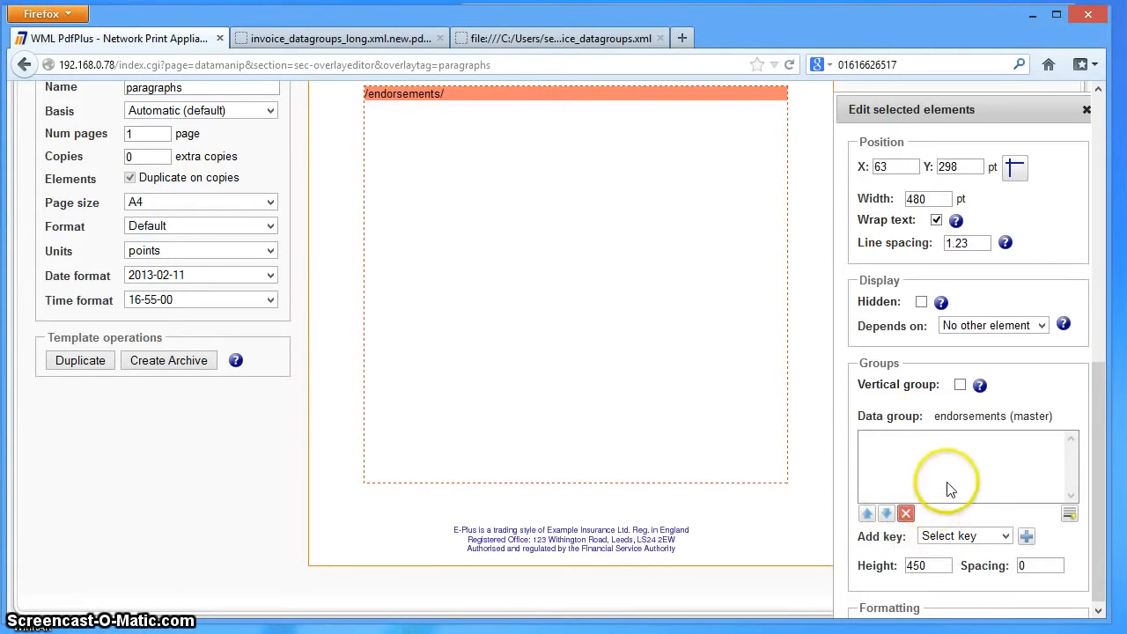
pyautogui.click(951, 538)
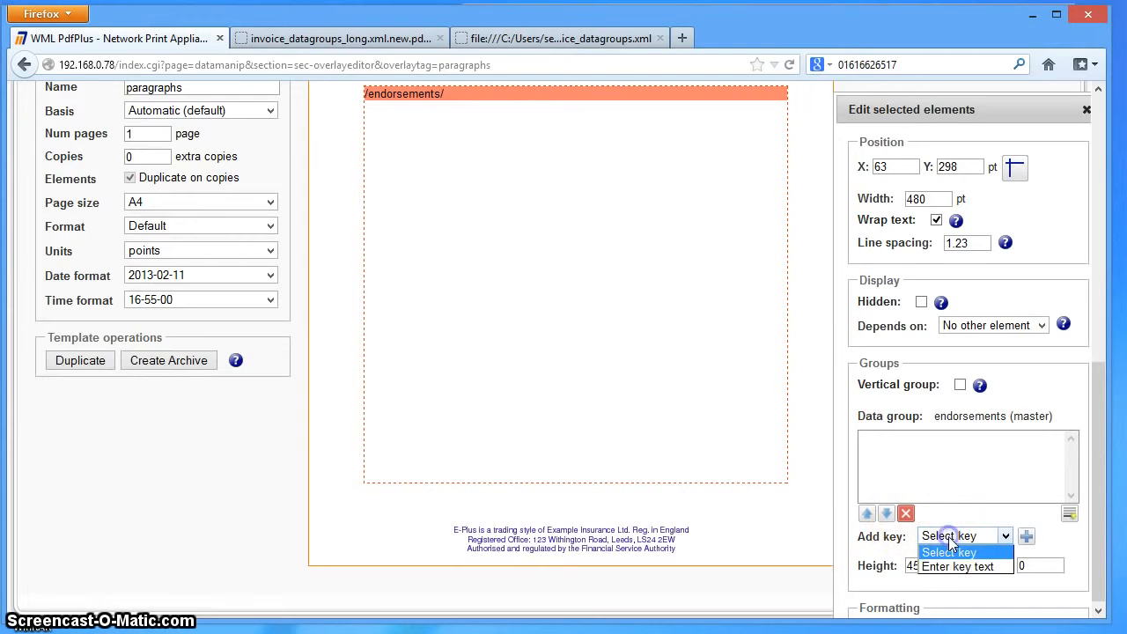
pyautogui.click(949, 566)
pyautogui.click(959, 551)
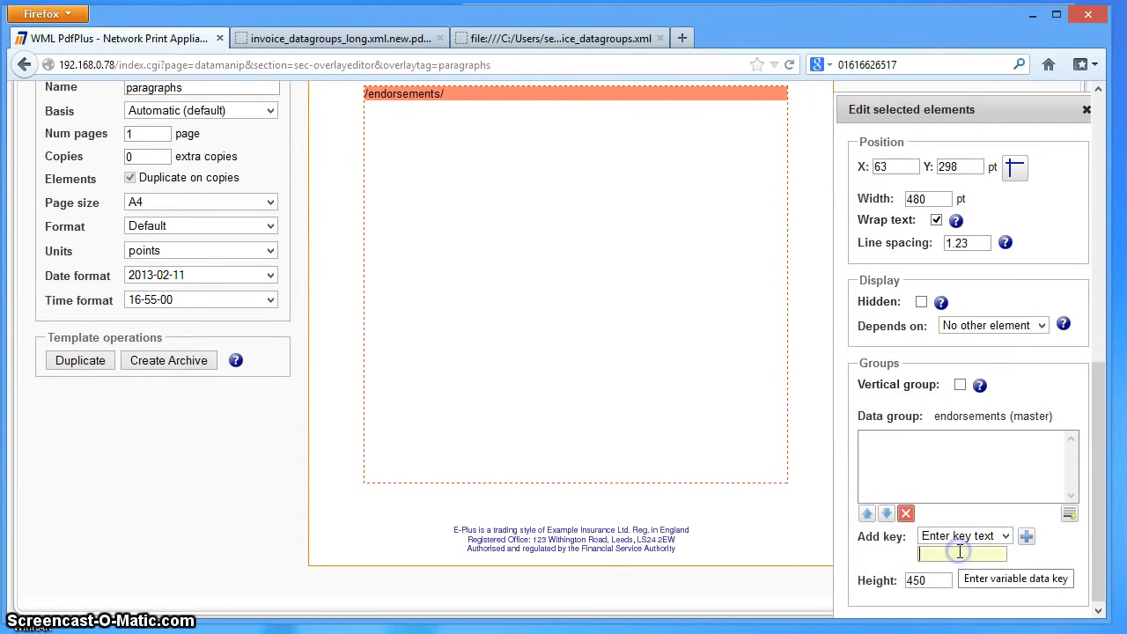
pyautogui.write('en')
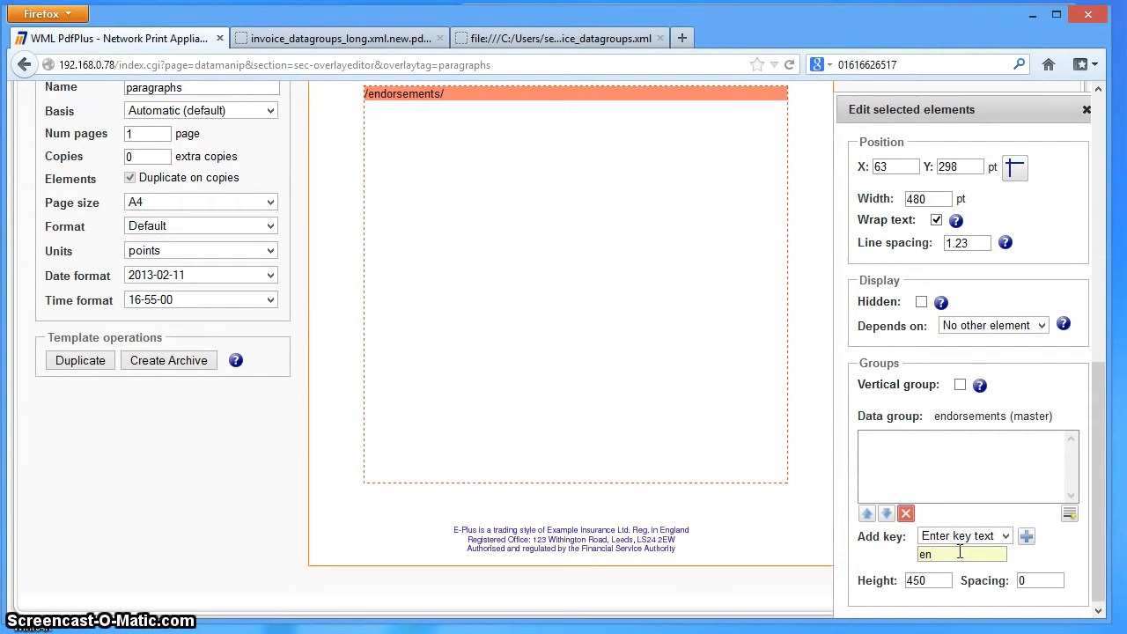
pyautogui.write('dorsement%%N')
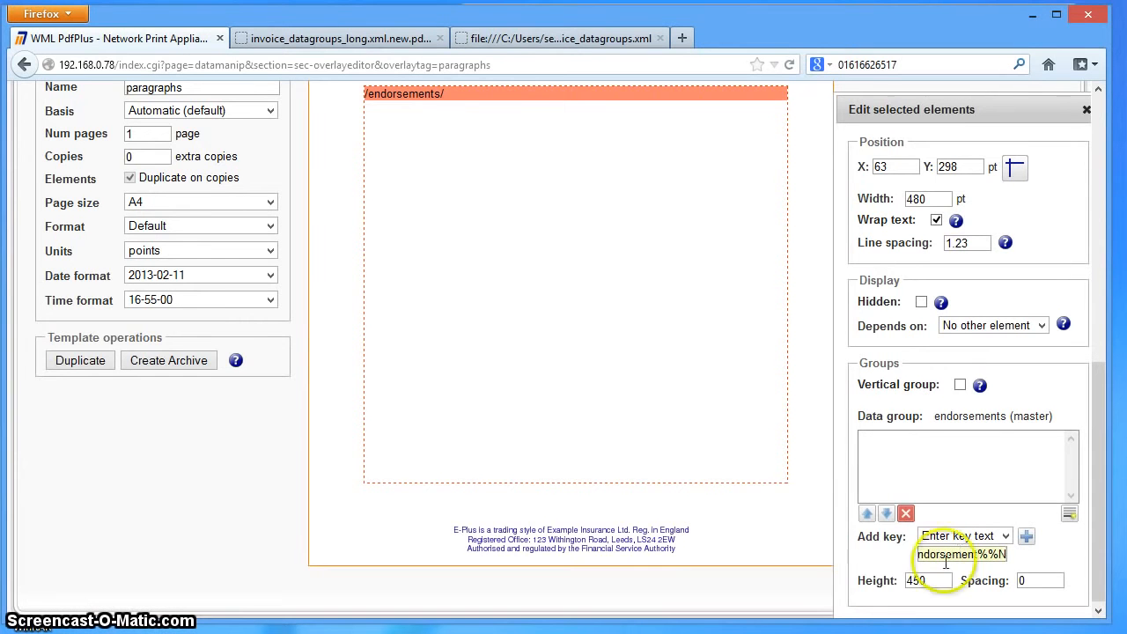
pyautogui.click(1027, 535)
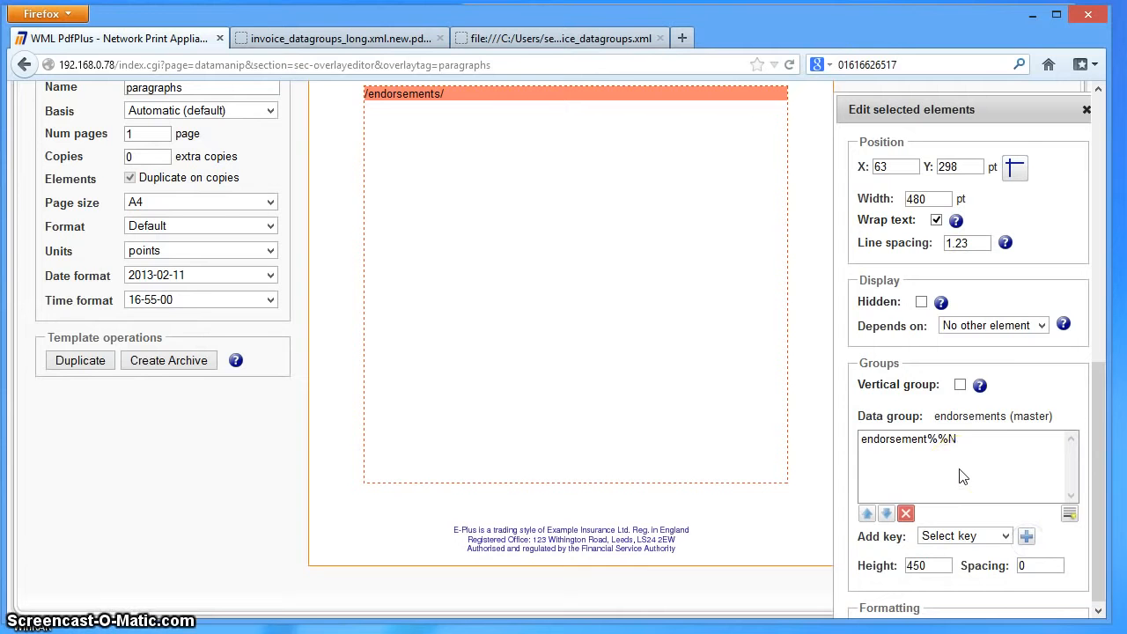
pyautogui.click(927, 446)
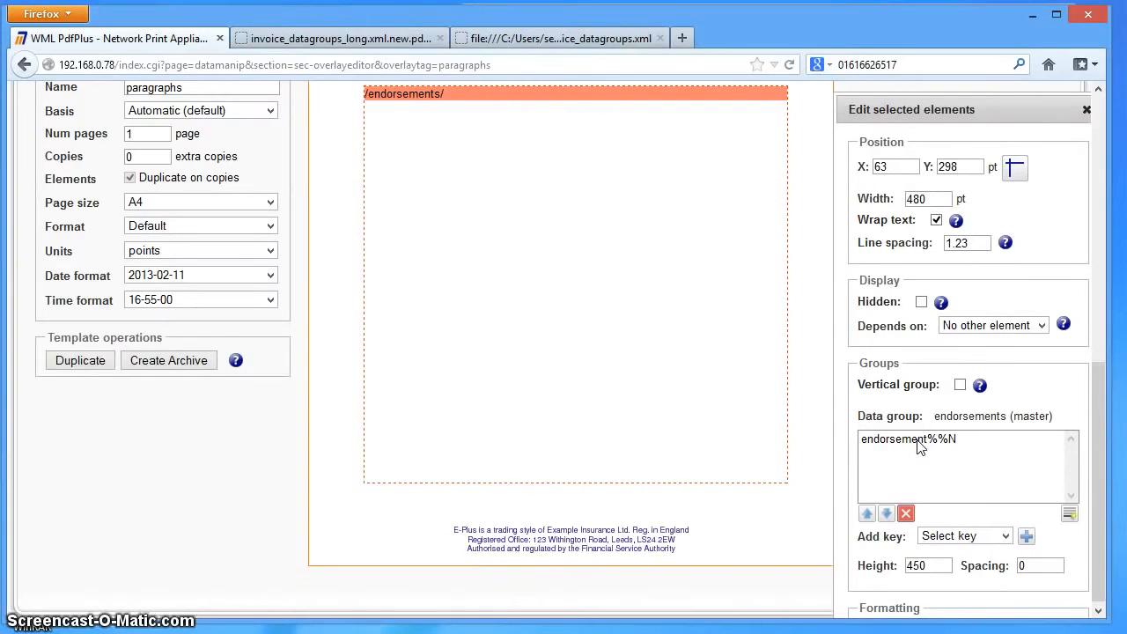
pyautogui.click(913, 447)
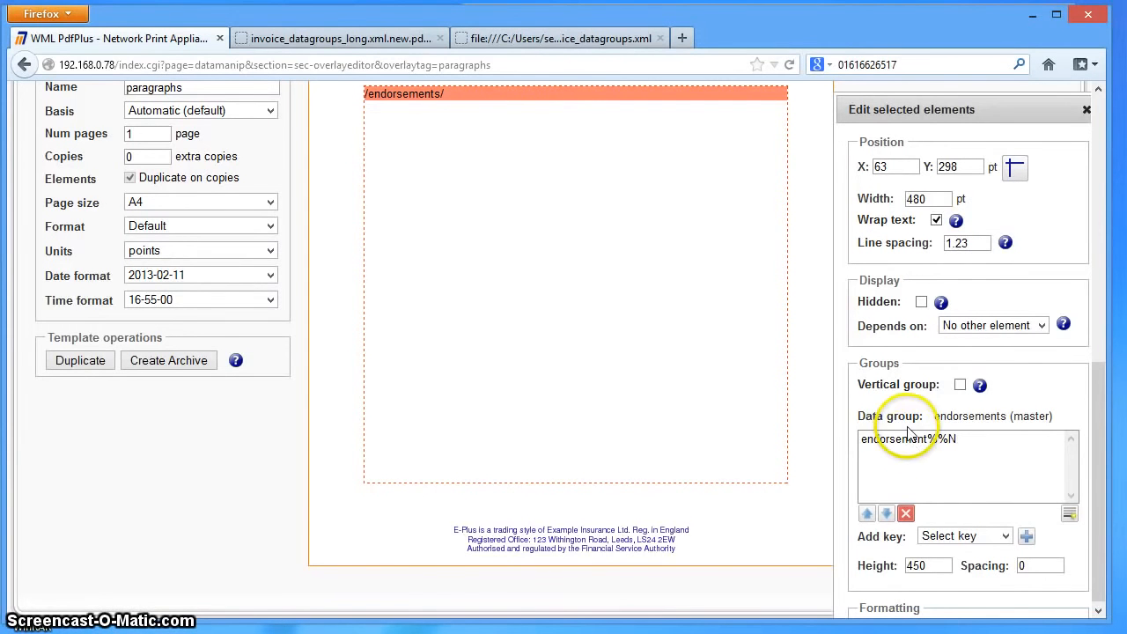
pyautogui.click(814, 405)
pyautogui.scroll(5, 819, 414)
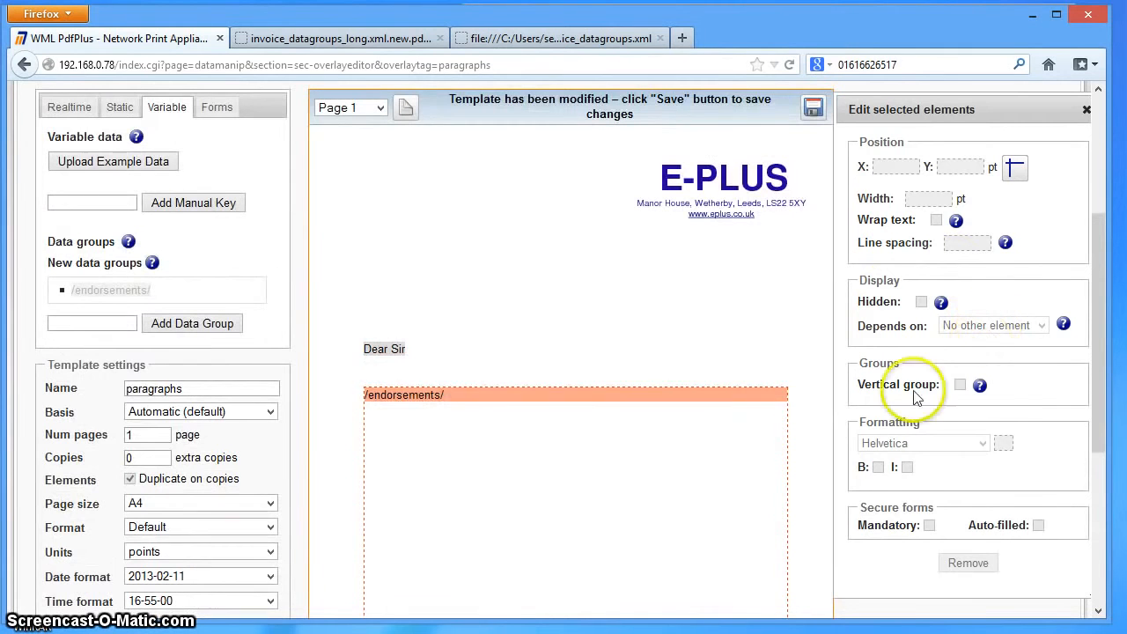
# - Set the spacing of the endorsements data group to 6 and save the template
pyautogui.click(634, 444)
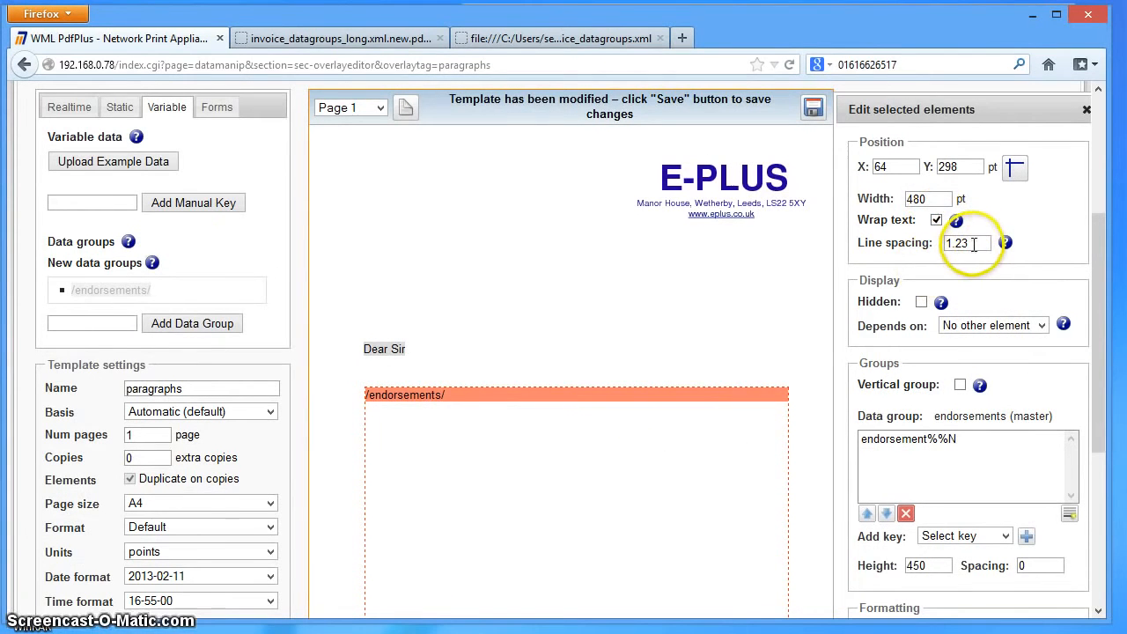
pyautogui.scroll(-2, 972, 495)
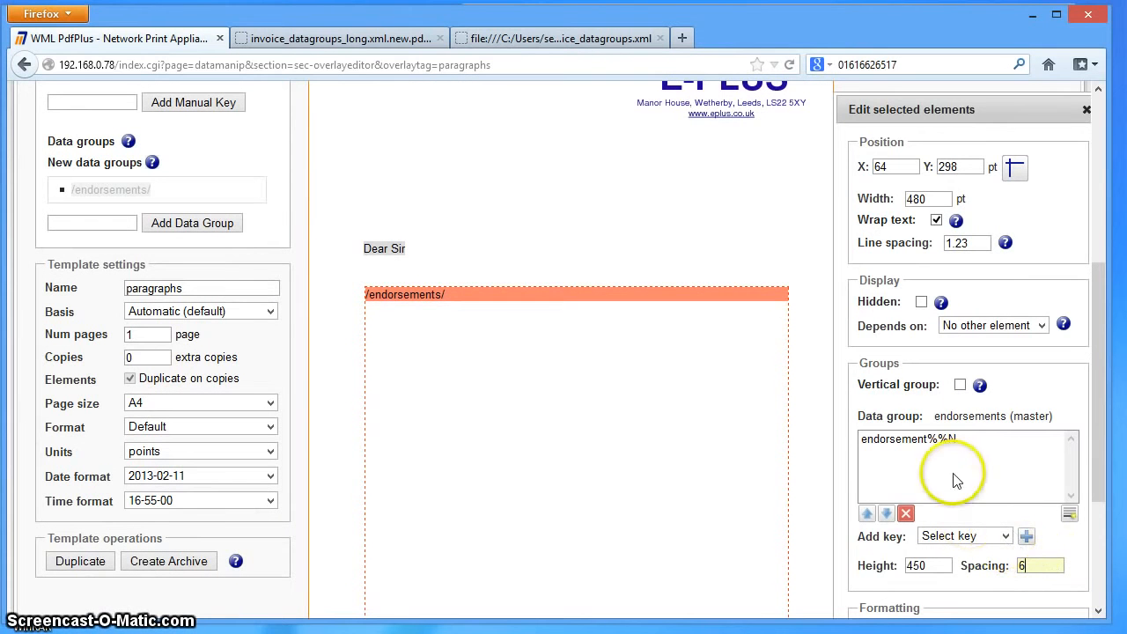
pyautogui.click(1028, 565)
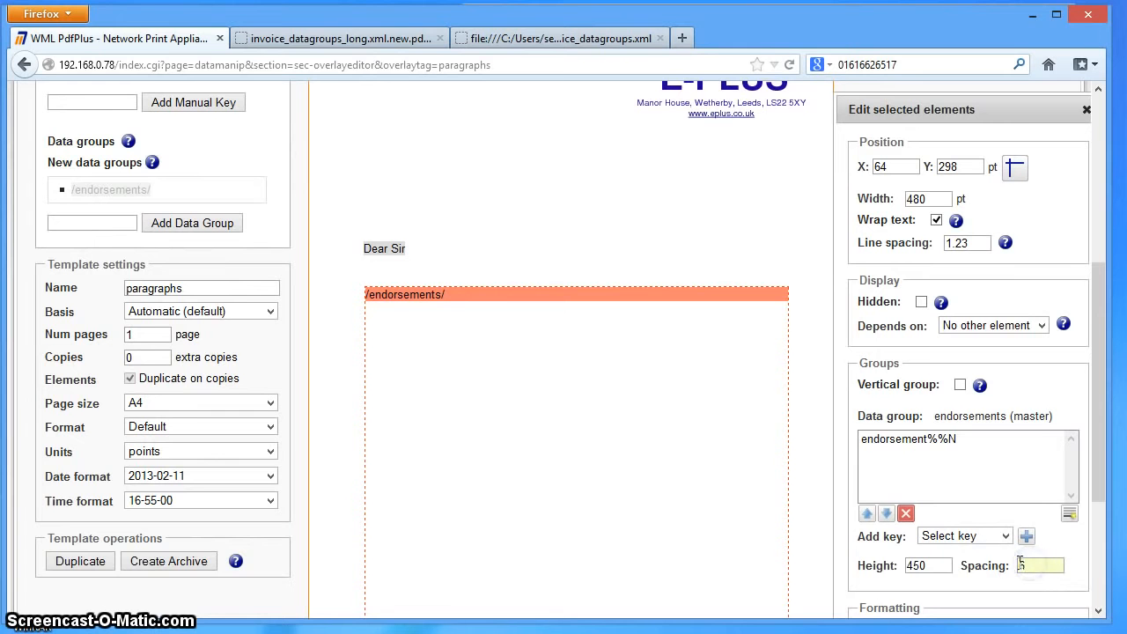
pyautogui.click(1075, 539)
pyautogui.scroll(-1, 1081, 550)
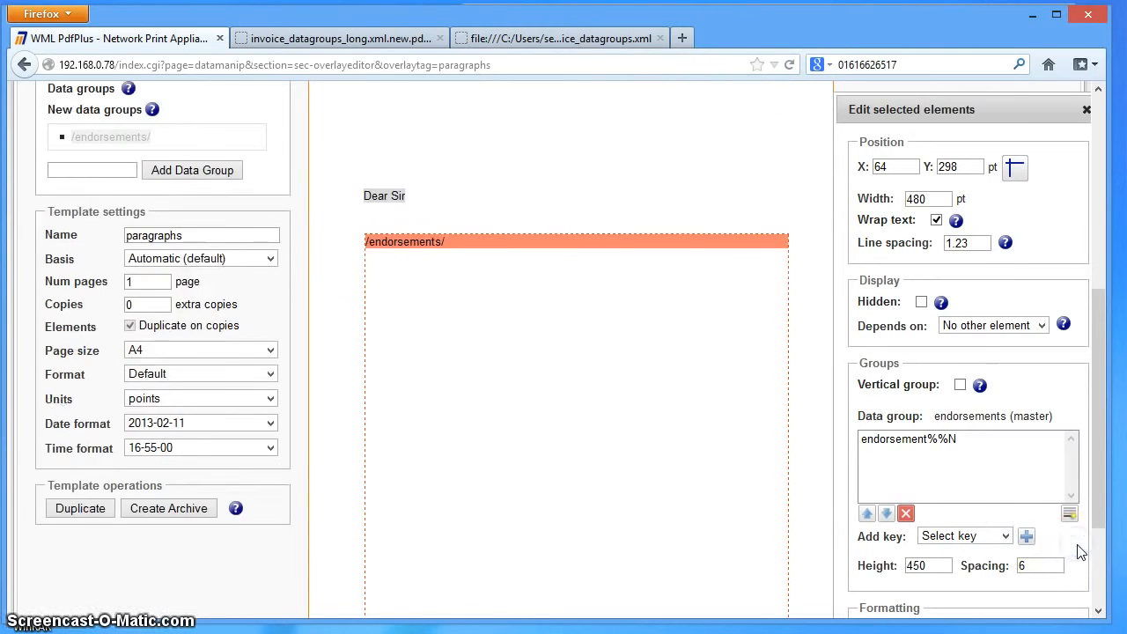
pyautogui.scroll(3, 730, 202)
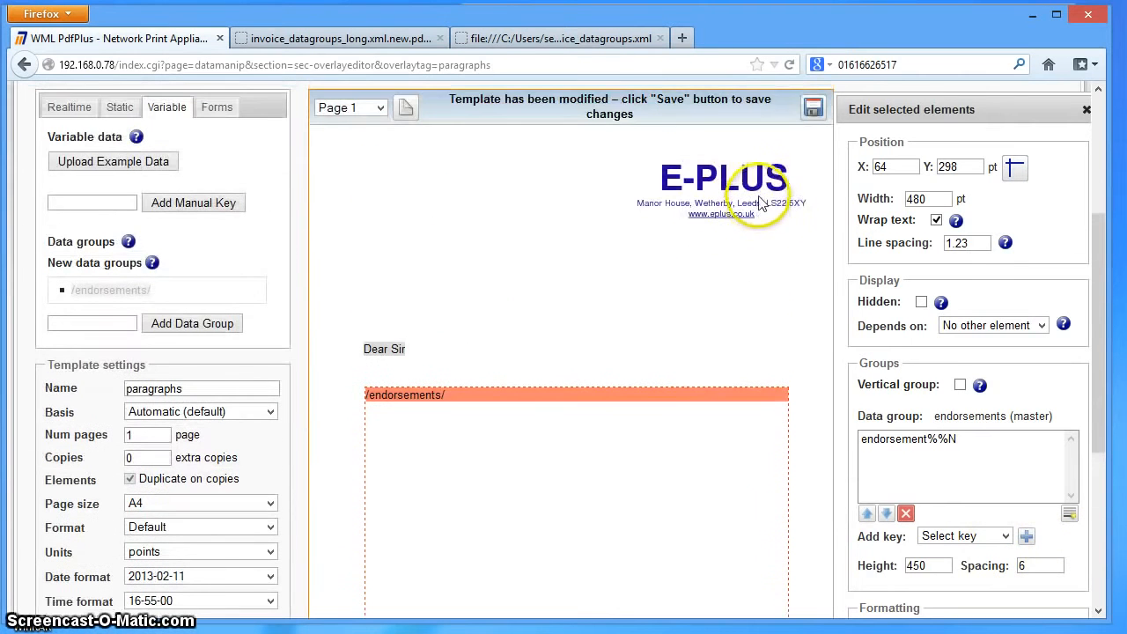
pyautogui.click(811, 108)
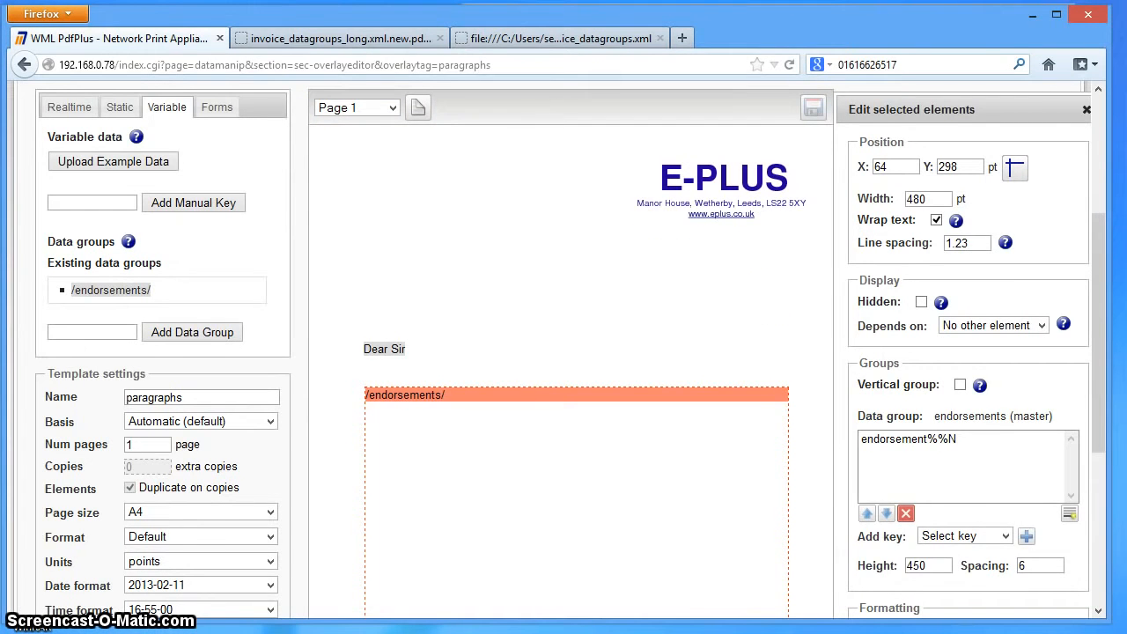
# - Switch to Emacs and save a copy of invoice_datagroups_long.xml as paragraphs.xml in the same folder
pyautogui.hotkey('alt', 'Tab')
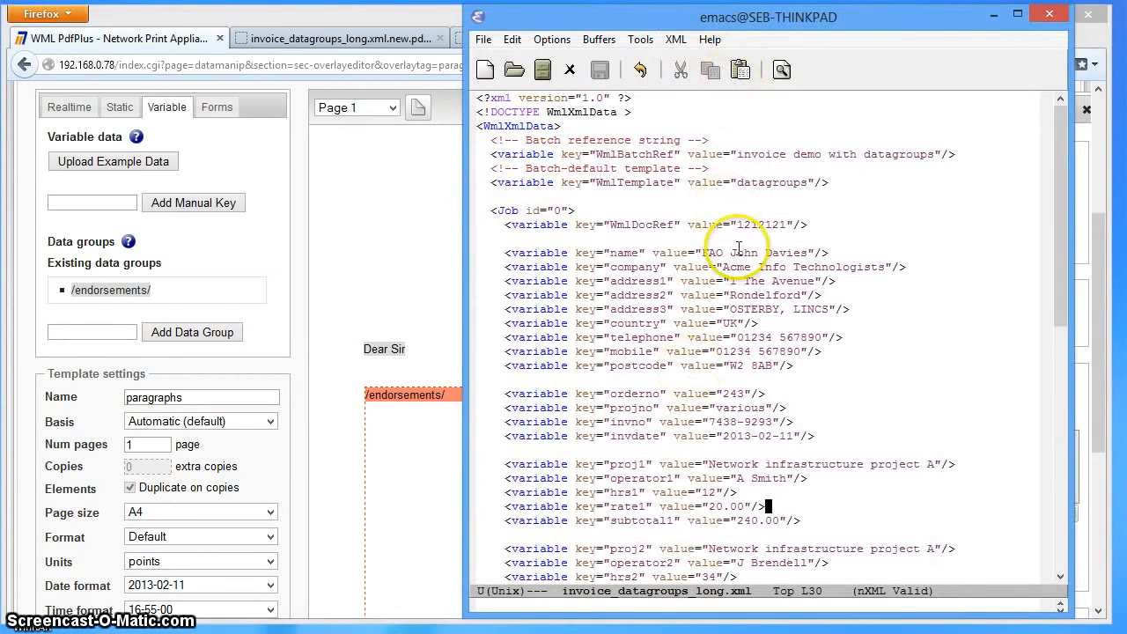
pyautogui.scroll(3, 731, 240)
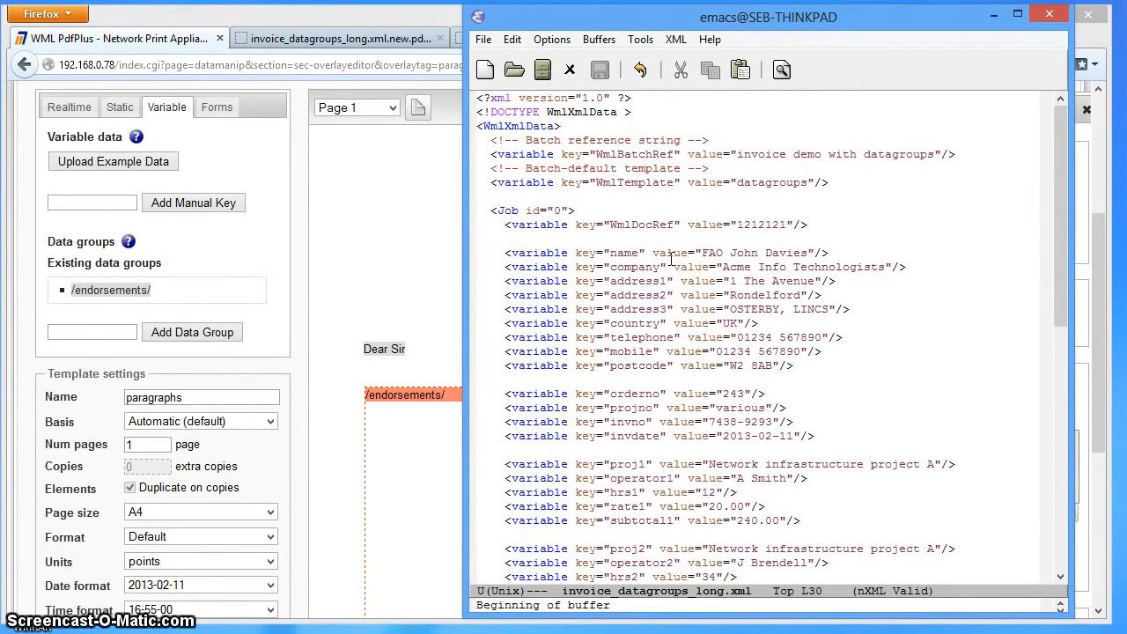
pyautogui.hotkey('ctrl', 'x')
pyautogui.hotkey('ctrl', 'w')
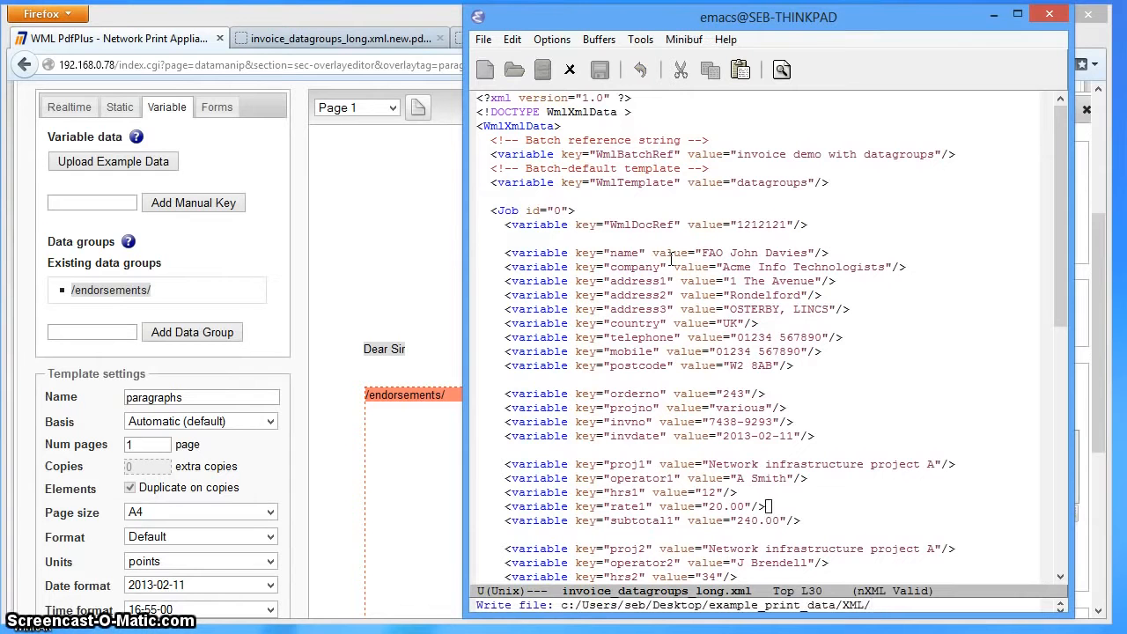
pyautogui.write('paragraphs.xml')
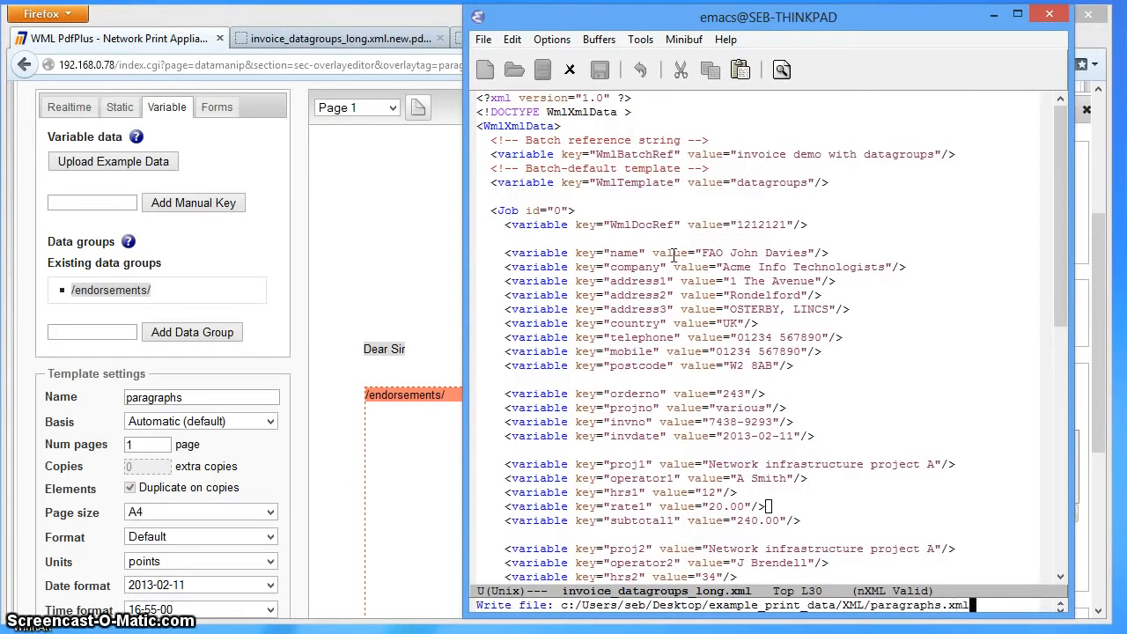
pyautogui.press('Return')
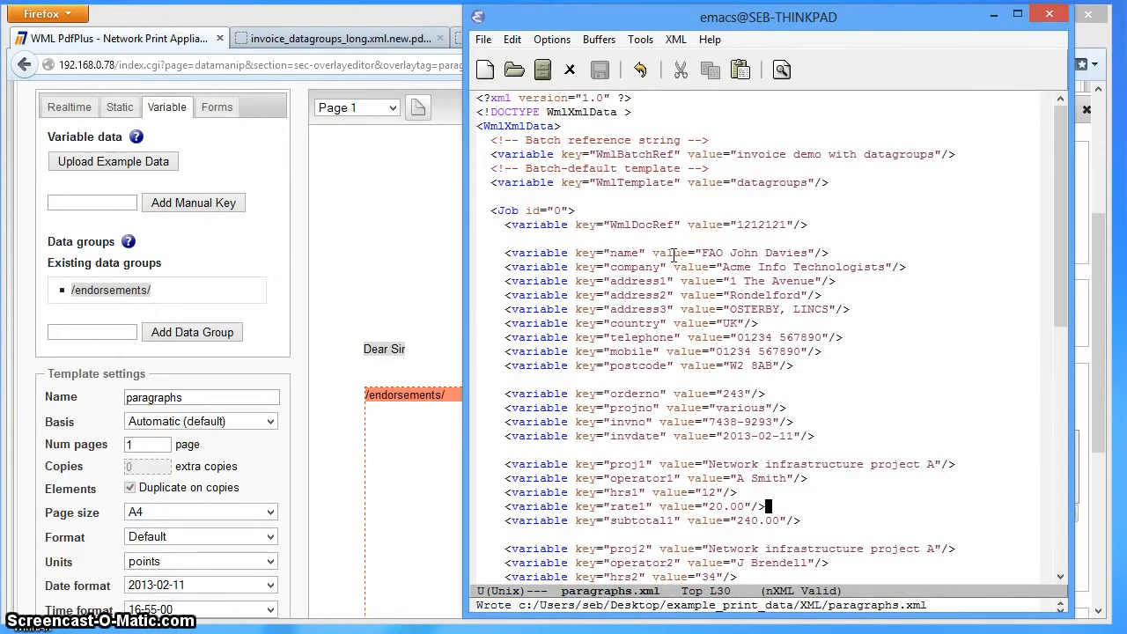
# - Delete all variable lines in the job from address1 through total, keeping the closing Job tag
pyautogui.press('Up')
pyautogui.press('Up')
pyautogui.press('Up')
pyautogui.press('Up')
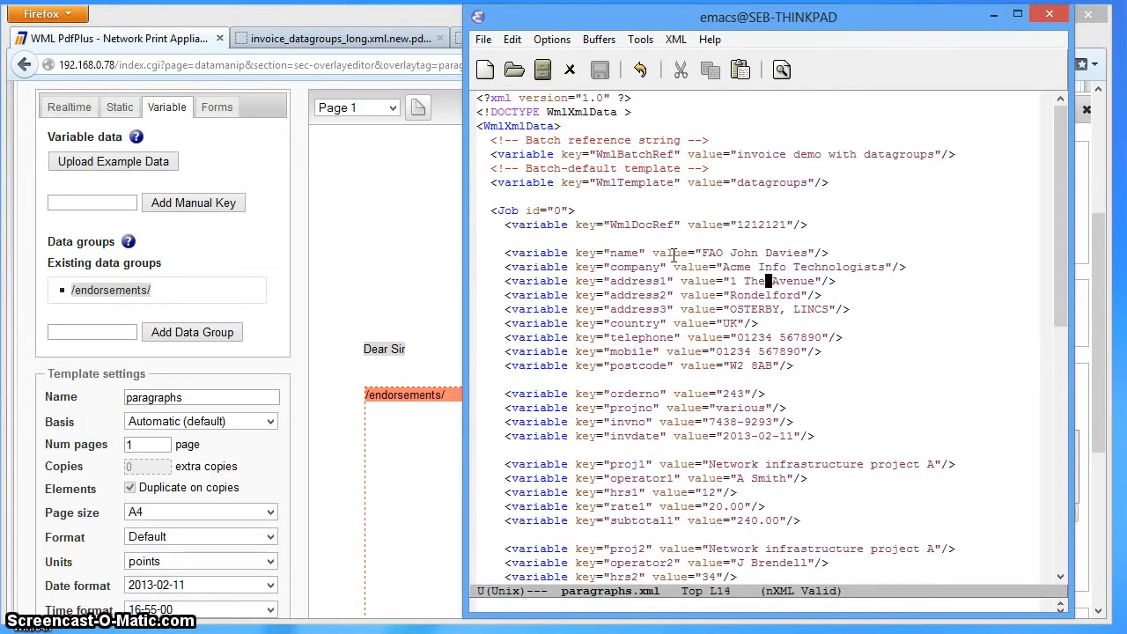
pyautogui.press('Down')
pyautogui.press('Down')
pyautogui.press('Down')
pyautogui.press('Down')
pyautogui.press('Down')
pyautogui.press('Down')
pyautogui.press('Down')
pyautogui.press('Down')
pyautogui.press('Down')
pyautogui.press('Down')
pyautogui.press('Down')
pyautogui.press('Down')
pyautogui.press('Down')
pyautogui.press('Down')
pyautogui.press('Down')
pyautogui.press('Down')
pyautogui.press('Down')
pyautogui.press('Down')
pyautogui.press('Down')
pyautogui.press('Down')
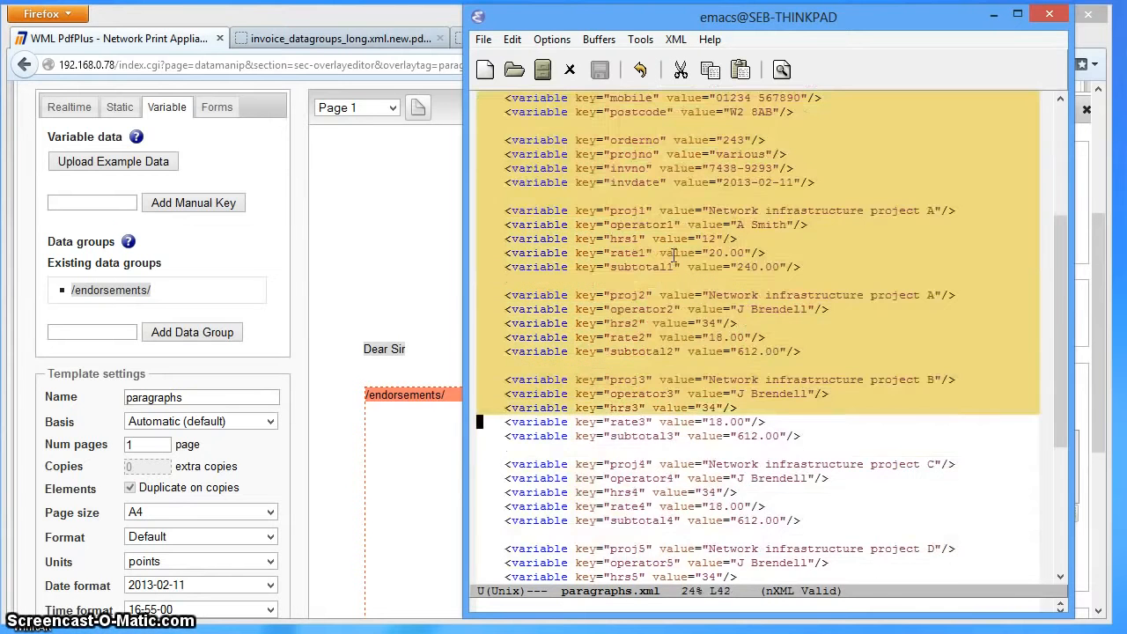
pyautogui.press('Down')
pyautogui.press('Down')
pyautogui.press('Down')
pyautogui.press('Down')
pyautogui.press('Down')
pyautogui.press('Down')
pyautogui.press('Down')
pyautogui.press('Down')
pyautogui.press('Down')
pyautogui.press('Down')
pyautogui.press('Down')
pyautogui.press('Down')
pyautogui.press('Down')
pyautogui.press('Down')
pyautogui.press('Down')
pyautogui.press('Down')
pyautogui.press('Down')
pyautogui.press('Down')
pyautogui.press('Down')
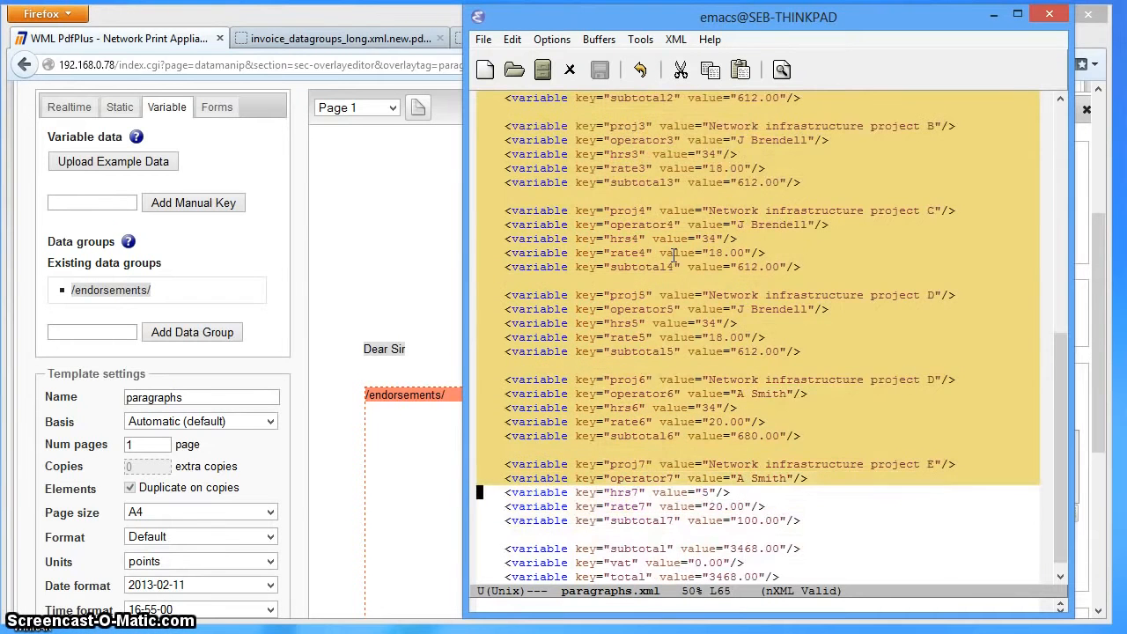
pyautogui.press('Down')
pyautogui.press('Down')
pyautogui.press('Down')
pyautogui.press('Down')
pyautogui.press('Down')
pyautogui.press('Down')
pyautogui.press('Down')
pyautogui.press('Down')
pyautogui.press('Down')
pyautogui.press('Up')
pyautogui.press('Up')
pyautogui.press('Up')
pyautogui.press('Up')
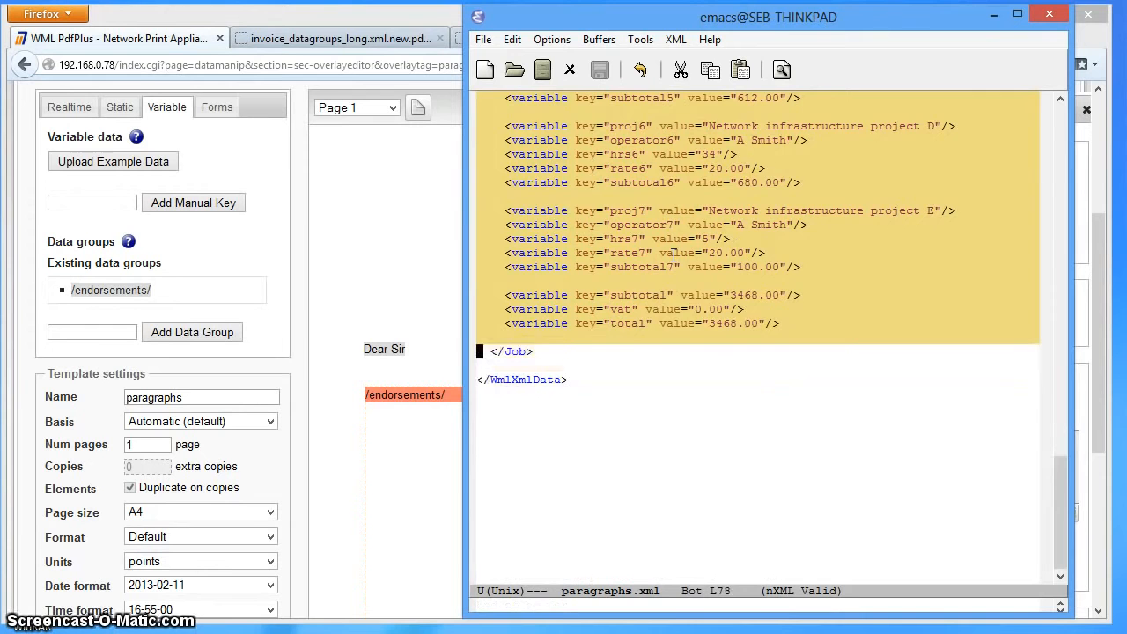
pyautogui.hotkey('ctrl', 'w')
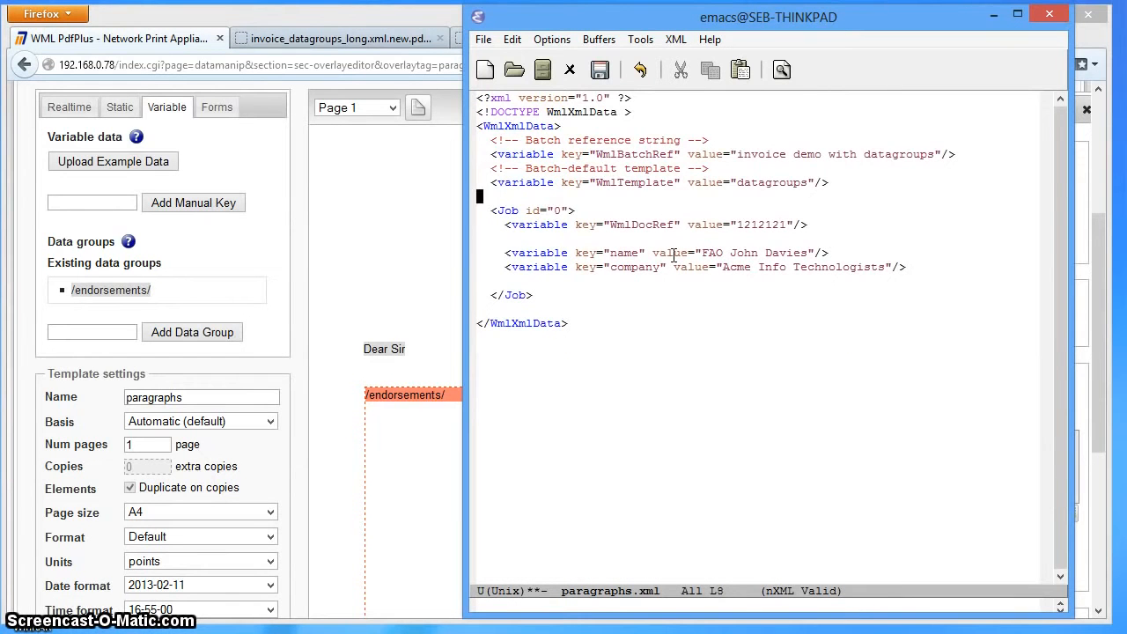
# - Set the value of the WmlTemplate variable to "paragraphs"
pyautogui.press('Left')
pyautogui.press('Left')
pyautogui.press('Left')
pyautogui.press('Left')
pyautogui.hotkey('ctrl', 'BackSpace')
pyautogui.write('paragraphs')
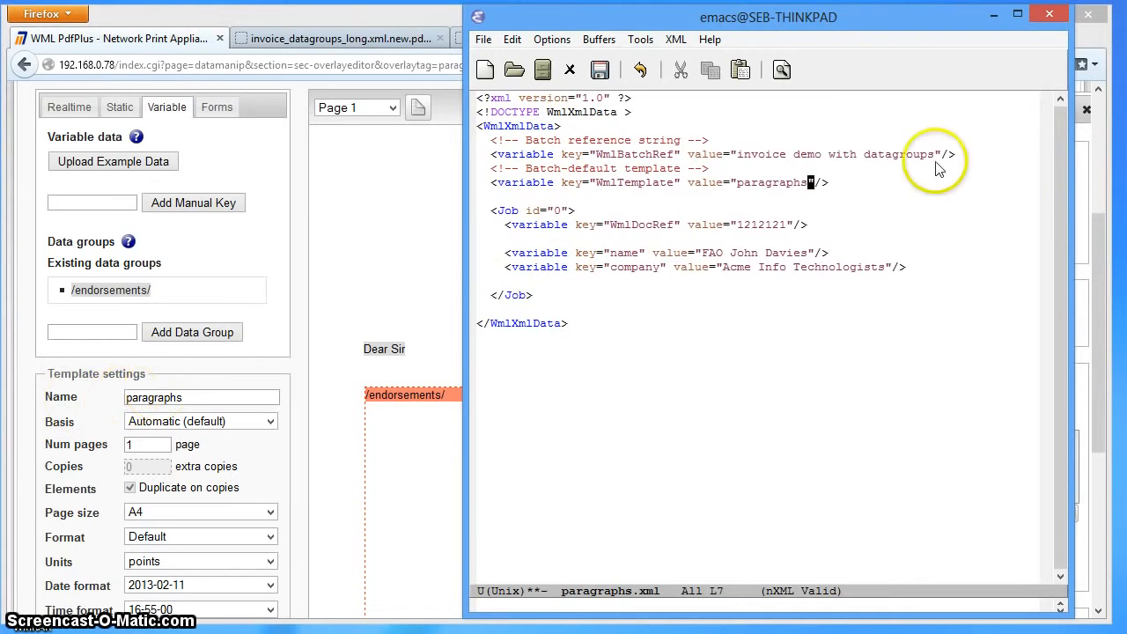
# - Replace the value of the WmlBatchRef variable with "datagroups for paragraphs"
pyautogui.moveTo(738, 156); pyautogui.dragTo(948, 154)
pyautogui.press('Delete')
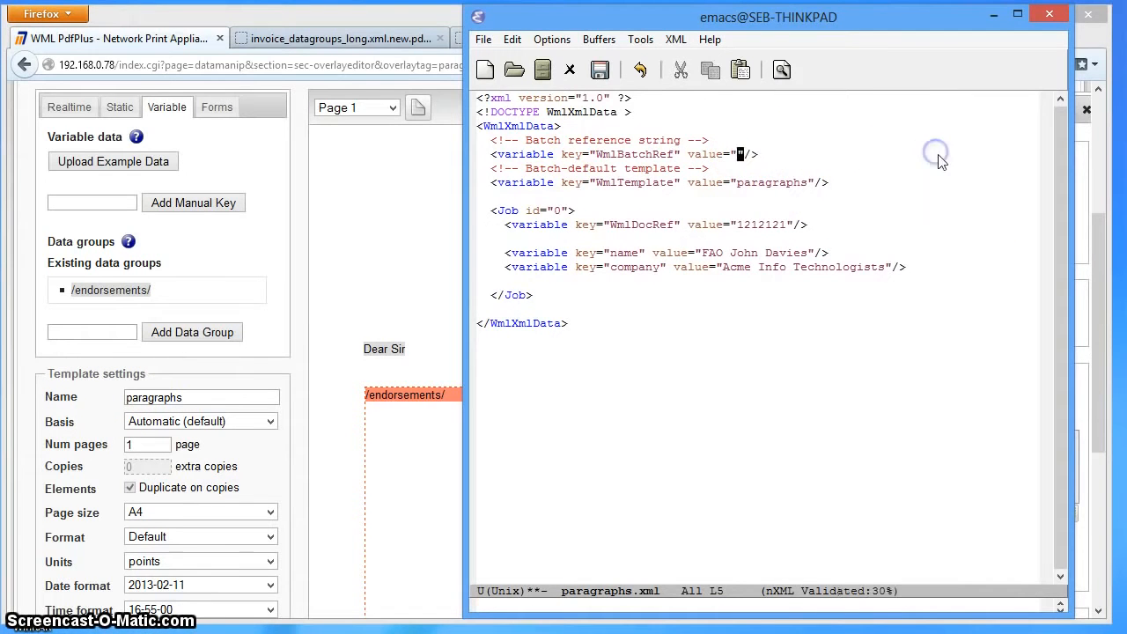
pyautogui.write('datagroups for paragraphs')
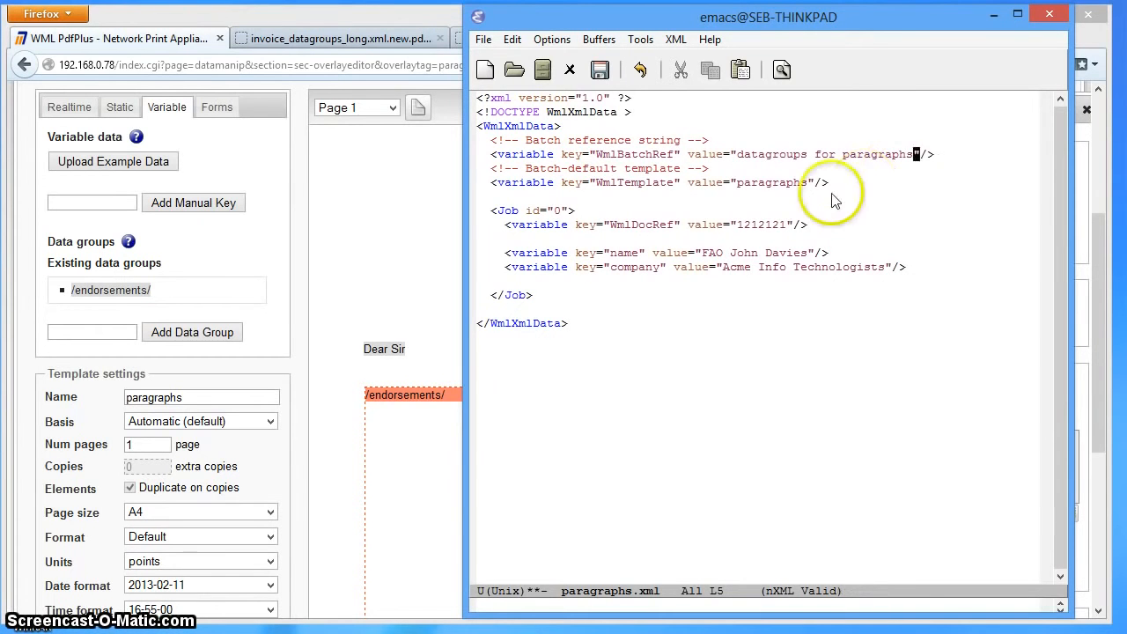
# - Rename the key of the job's "name" variable to "endorsement1"
pyautogui.click(656, 220)
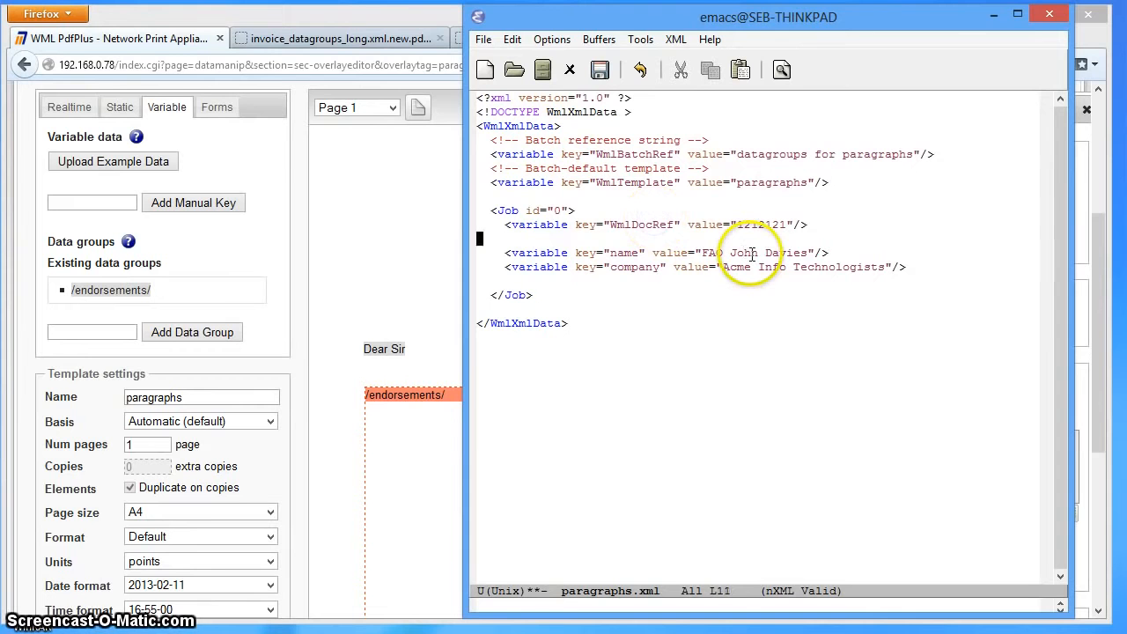
pyautogui.press('BackSpace')
pyautogui.press('BackSpace')
pyautogui.press('BackSpace')
pyautogui.press('BackSpace')
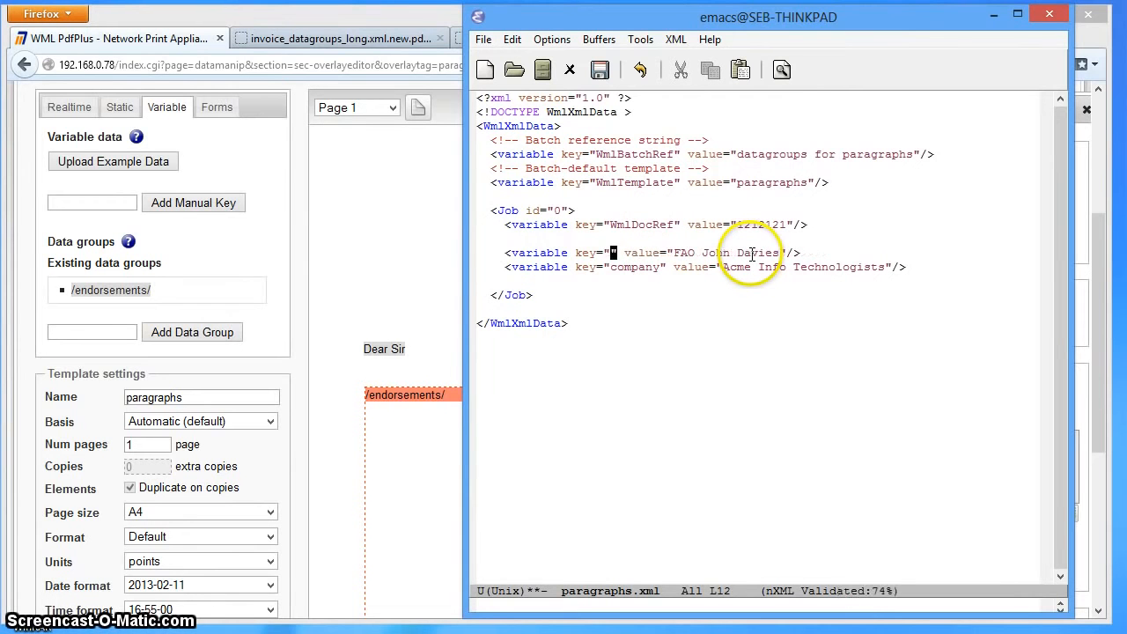
pyautogui.write('endorse')
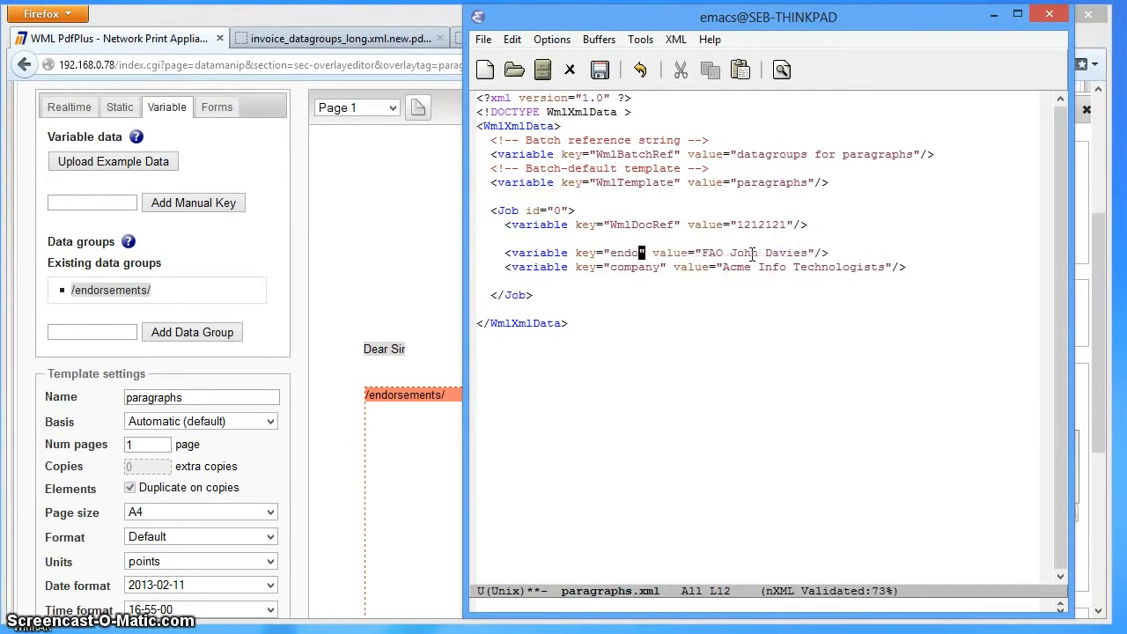
pyautogui.write('ment1')
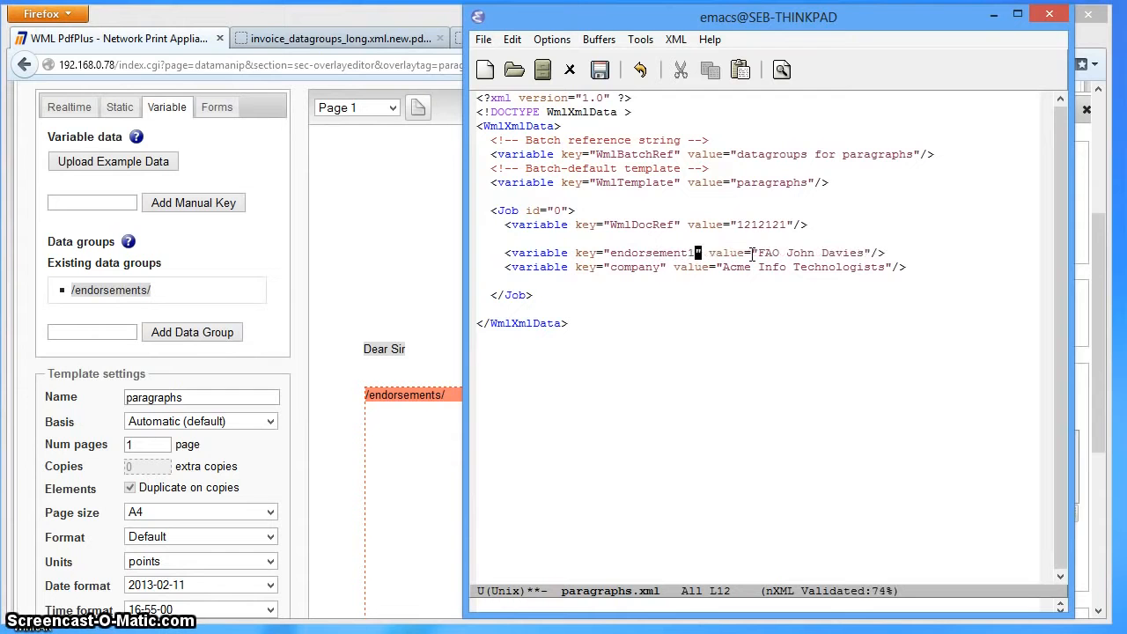
# - Clear the value text of the endorsement1 variable and delete the company variable line beneath it
pyautogui.press('BackSpace')
pyautogui.press('BackSpace')
pyautogui.press('BackSpace')
pyautogui.press('BackSpace')
pyautogui.press('BackSpace')
pyautogui.press('BackSpace')
pyautogui.press('BackSpace')
pyautogui.press('BackSpace')
pyautogui.press('BackSpace')
pyautogui.press('BackSpace')
pyautogui.press('BackSpace')
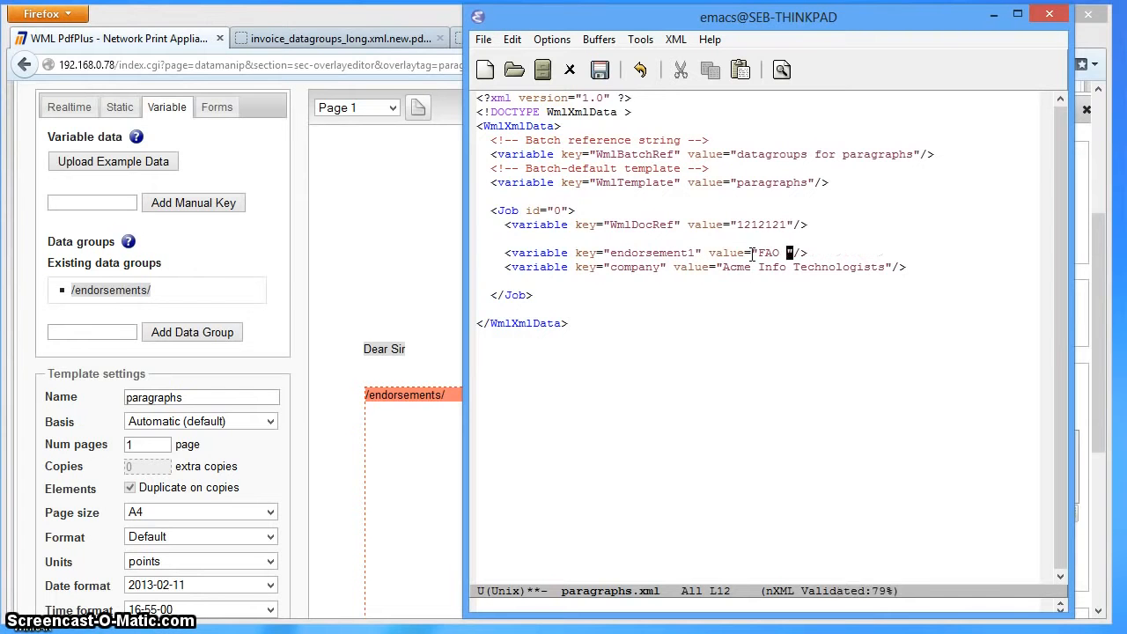
pyautogui.press('Down')
pyautogui.press('Home')
pyautogui.hotkey('ctrl', 'k')
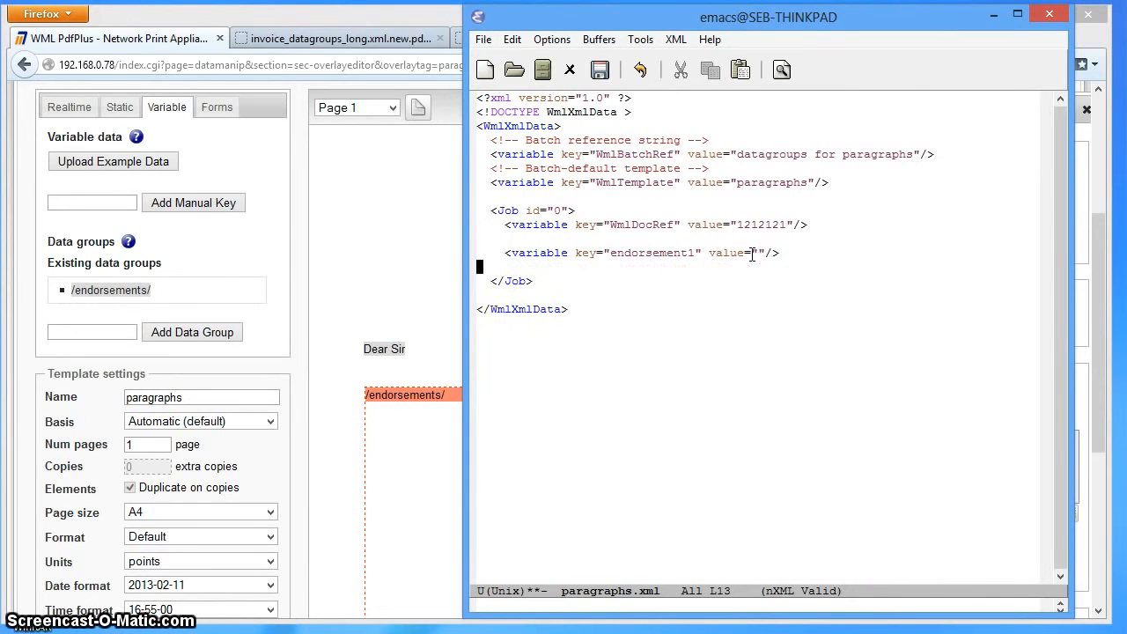
# - Duplicate the empty endorsement1 variable line, leaving a blank line between the two copies
pyautogui.hotkey('ctrl', 'a')
pyautogui.hotkey('ctrl', 'k')
pyautogui.hotkey('ctrl', 'y')
pyautogui.press('Return')
pyautogui.press('Return')
pyautogui.hotkey('ctrl', 'y')
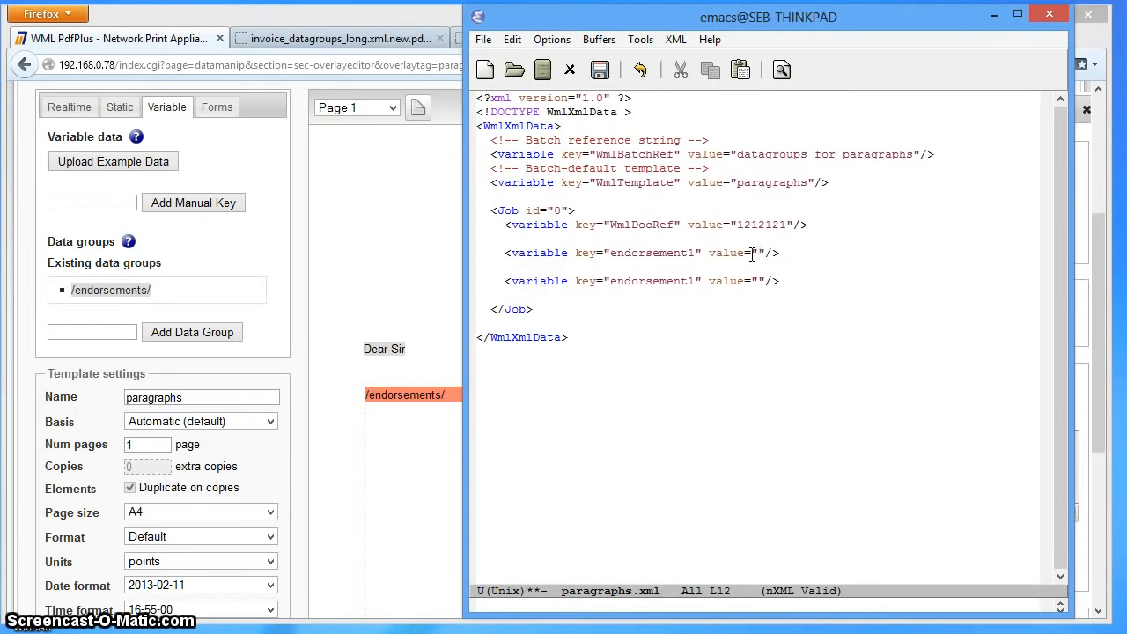
# - Open the file test_group2.xml from the example_print_data/XML folder
pyautogui.hotkey('ctrl', 'x')
pyautogui.hotkey('ctrl', 'f')
pyautogui.press('Tab')
pyautogui.press('Tab')
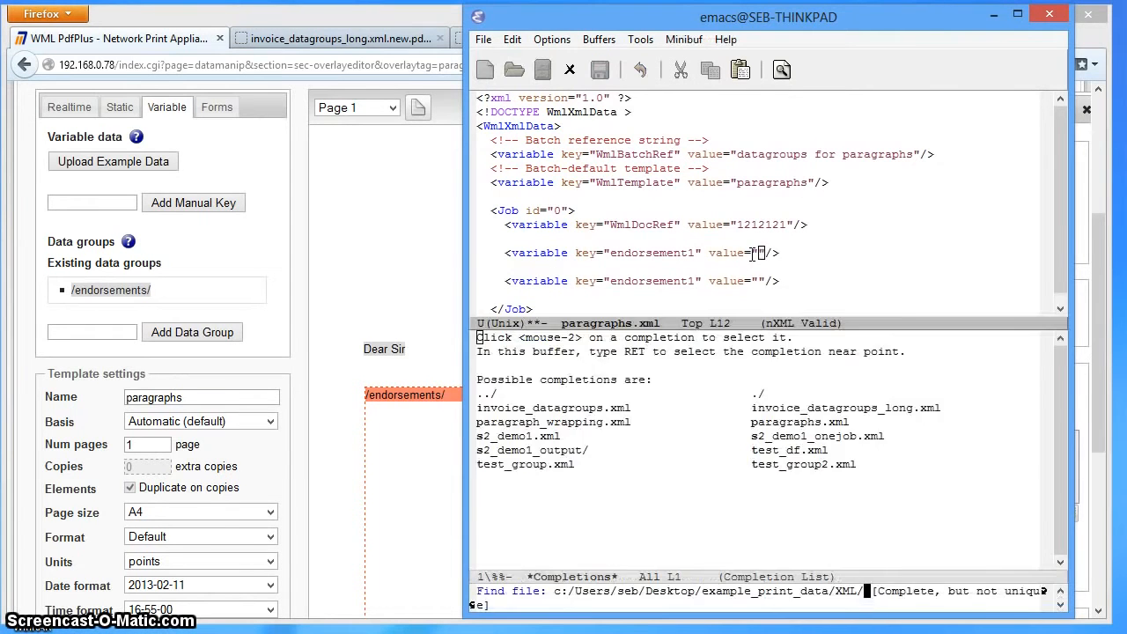
pyautogui.write('test')
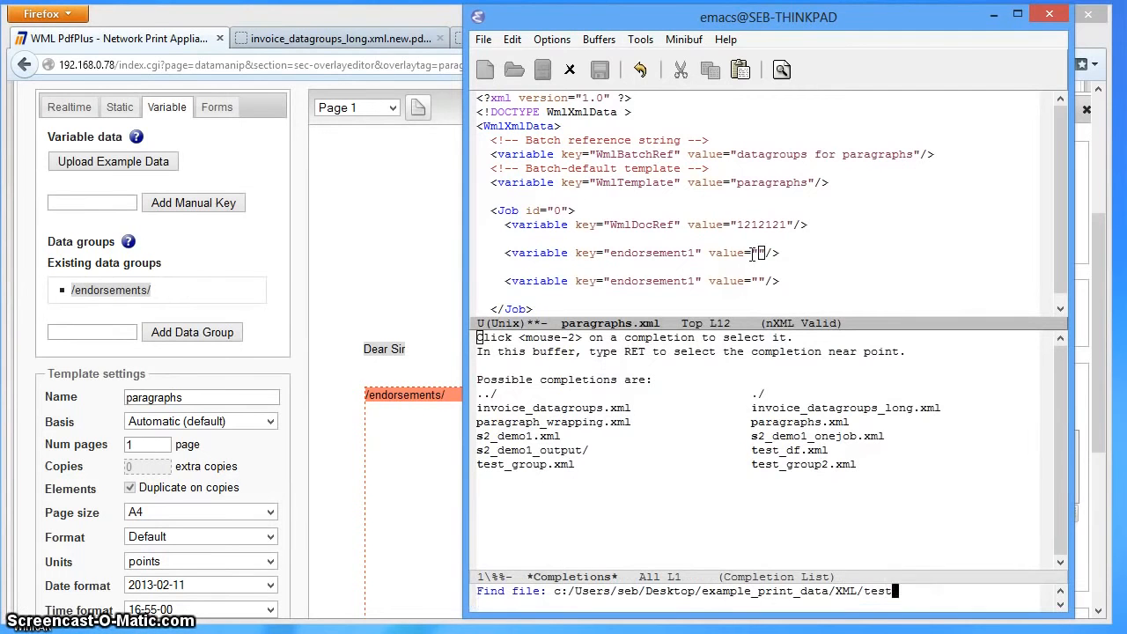
pyautogui.write('_group')
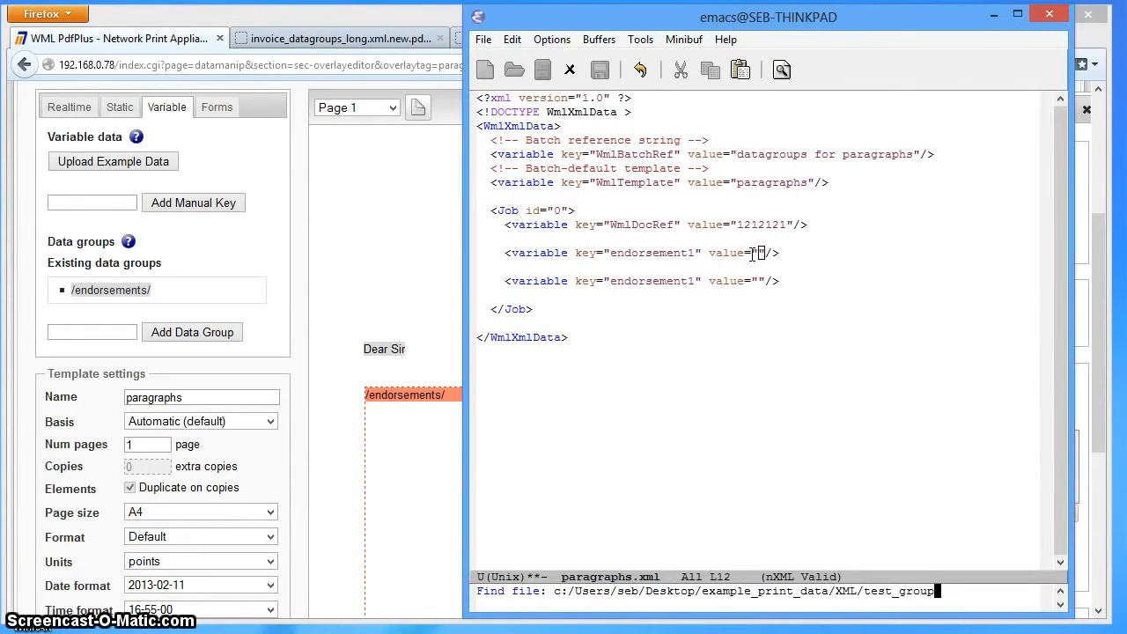
pyautogui.press('Tab')
pyautogui.write('2')
pyautogui.press('Tab')
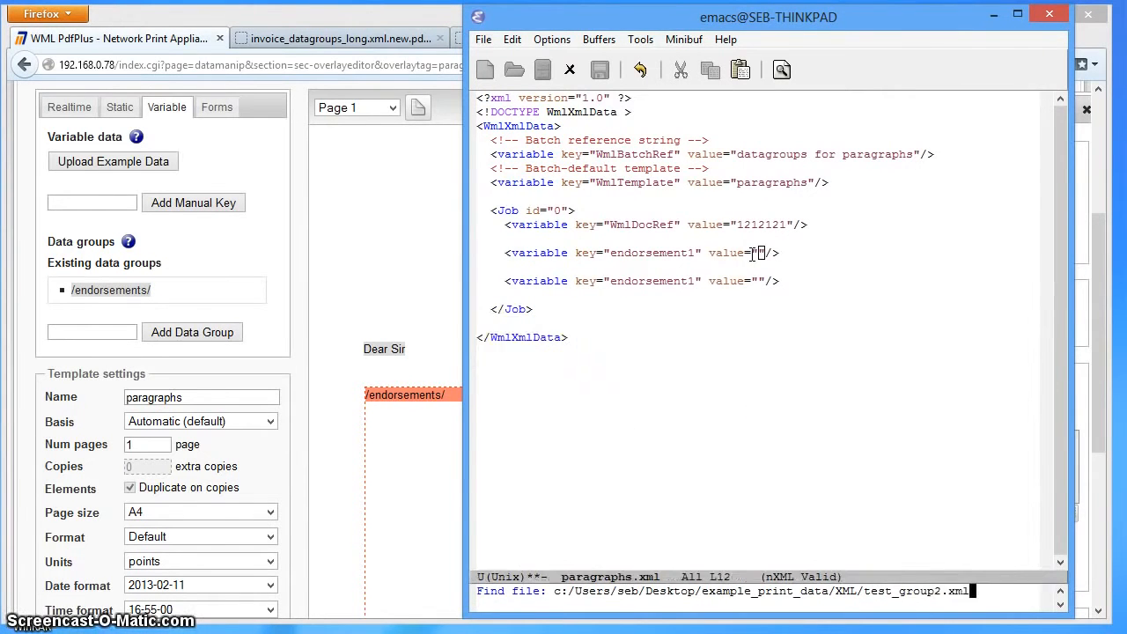
pyautogui.press('Return')
# - Copy the full paragraph text in the value of the item14 variable, without its quotation marks
pyautogui.press('Down')
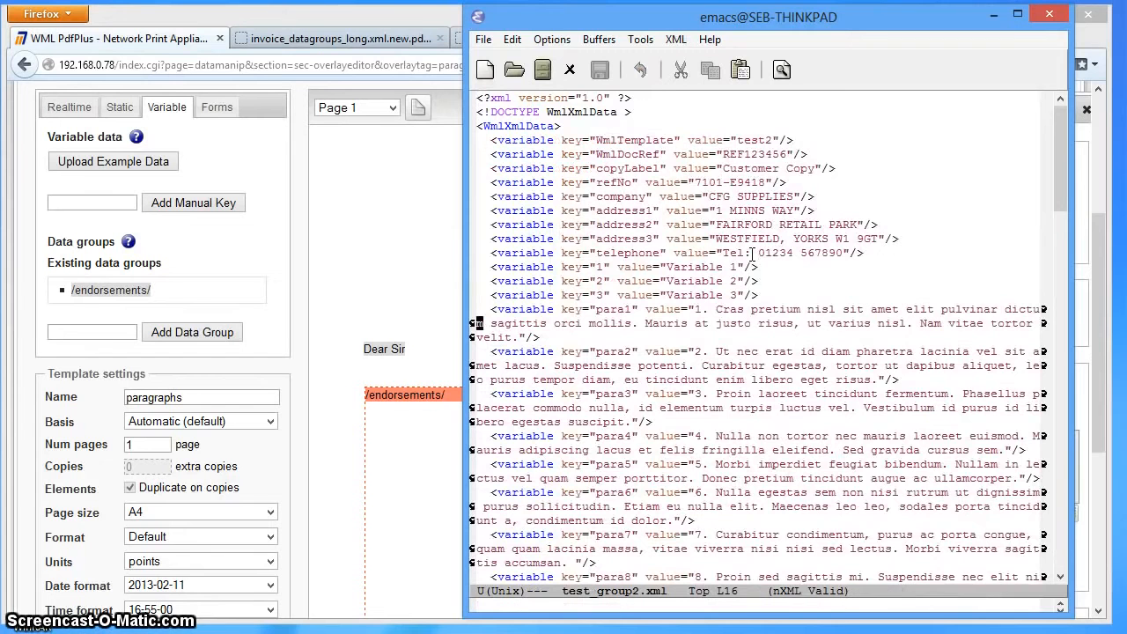
pyautogui.press('pagedown')
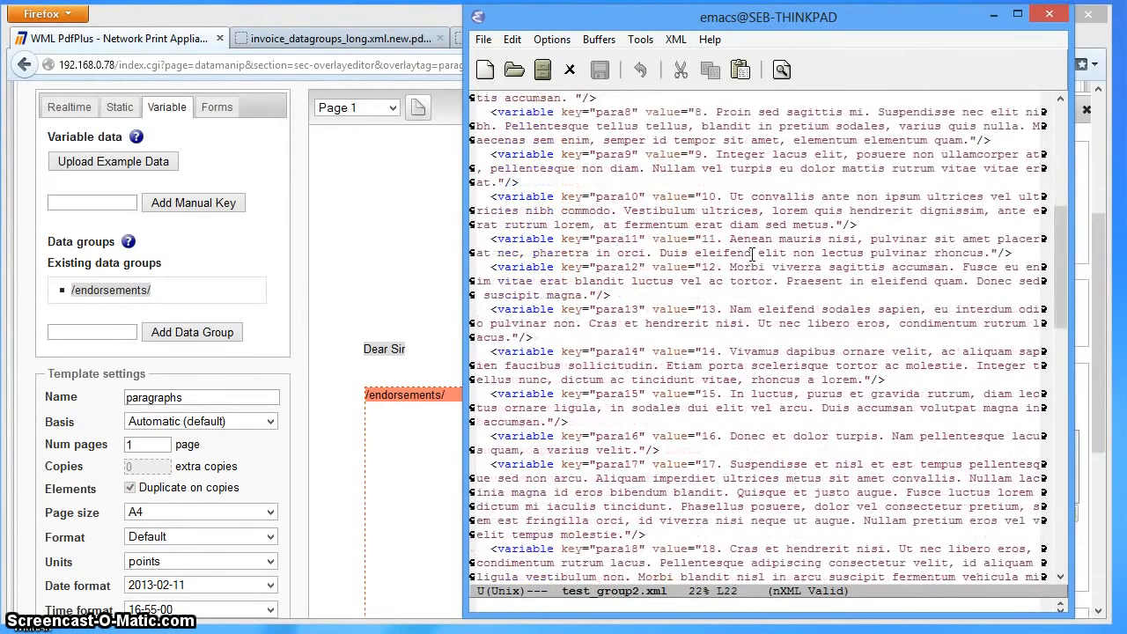
pyautogui.press('pagedown')
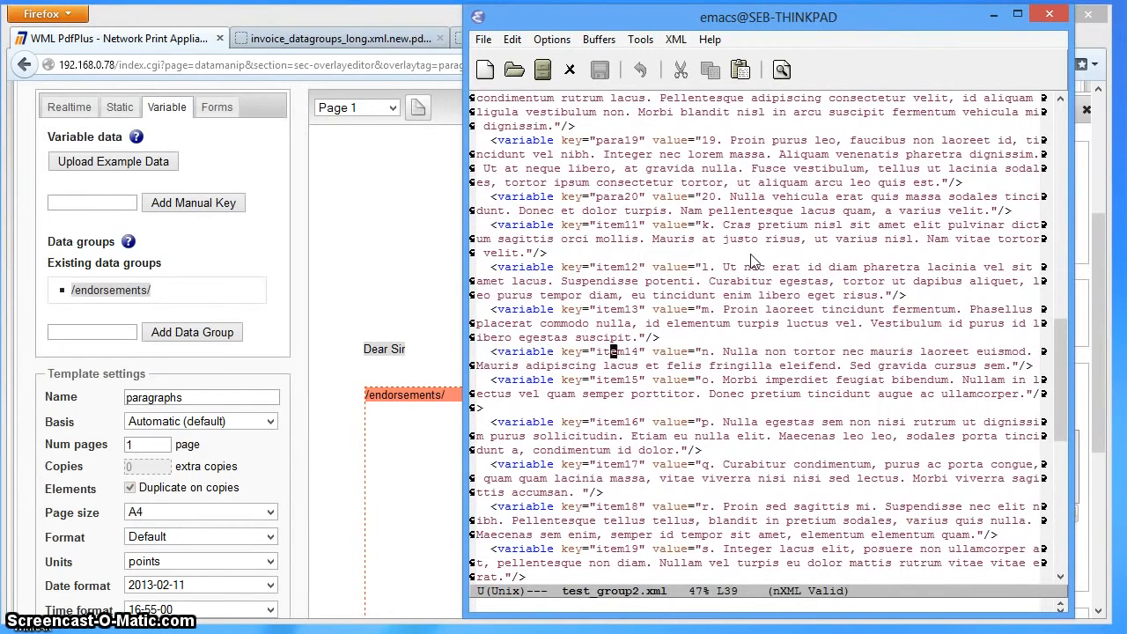
pyautogui.hotkey('ctrl', 'space')
pyautogui.press('Down')
pyautogui.press('Right')
pyautogui.press('Right')
pyautogui.press('Right')
pyautogui.press('Right')
pyautogui.press('Right')
pyautogui.press('Right')
pyautogui.press('Right')
pyautogui.press('Right')
pyautogui.press('Right')
pyautogui.press('Right')
pyautogui.press('Right')
pyautogui.press('Right')
pyautogui.press('Right')
pyautogui.press('Right')
pyautogui.press('Right')
pyautogui.press('Right')
pyautogui.press('Right')
pyautogui.press('Right')
pyautogui.press('Right')
pyautogui.press('Right')
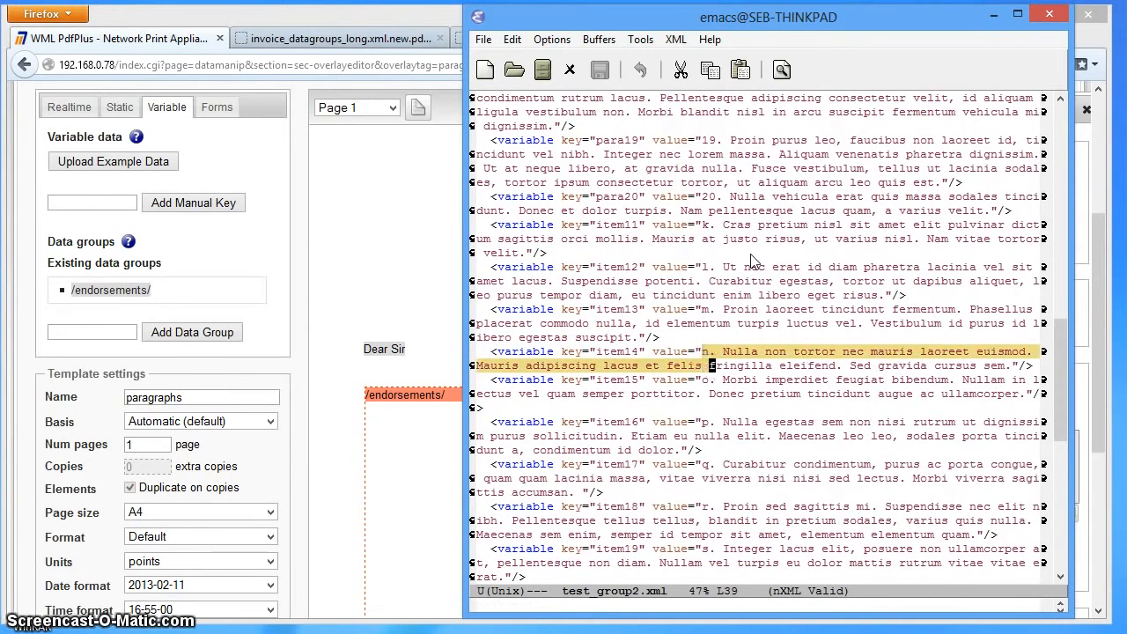
pyautogui.press('Right')
pyautogui.press('Right')
pyautogui.press('Right')
pyautogui.press('Right')
pyautogui.press('Right')
pyautogui.press('Right')
pyautogui.press('Right')
pyautogui.press('Right')
pyautogui.press('Right')
pyautogui.press('Right')
pyautogui.press('Right')
pyautogui.press('Right')
pyautogui.press('Right')
pyautogui.press('Right')
pyautogui.press('Right')
pyautogui.press('Right')
pyautogui.press('Right')
pyautogui.press('Right')
pyautogui.press('Right')
pyautogui.press('Right')
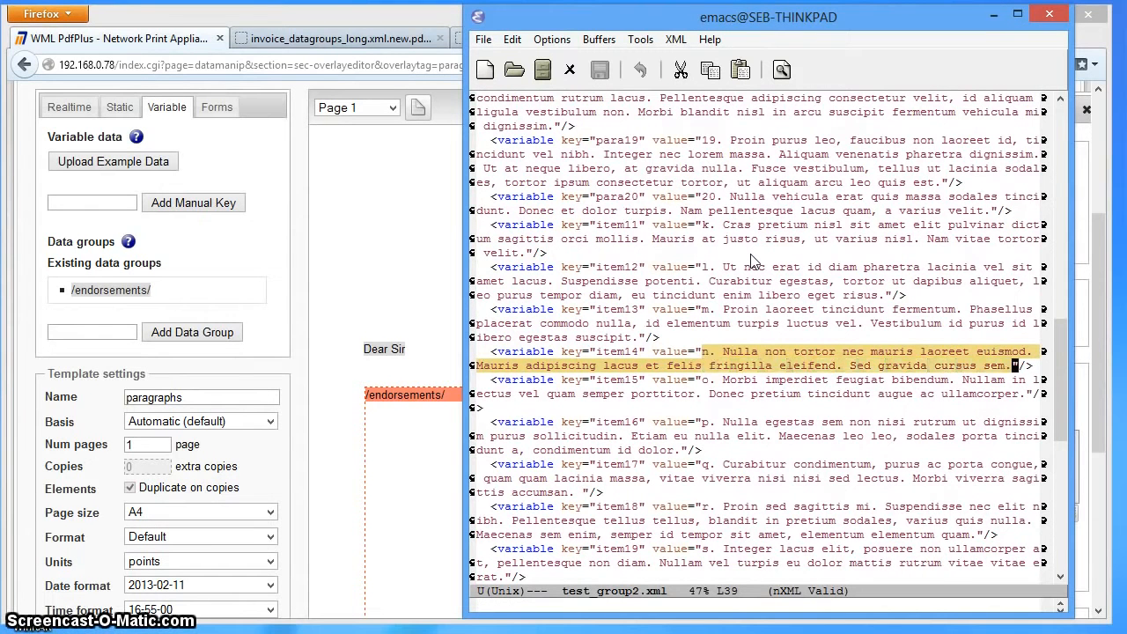
pyautogui.hotkey('alt', 'w')
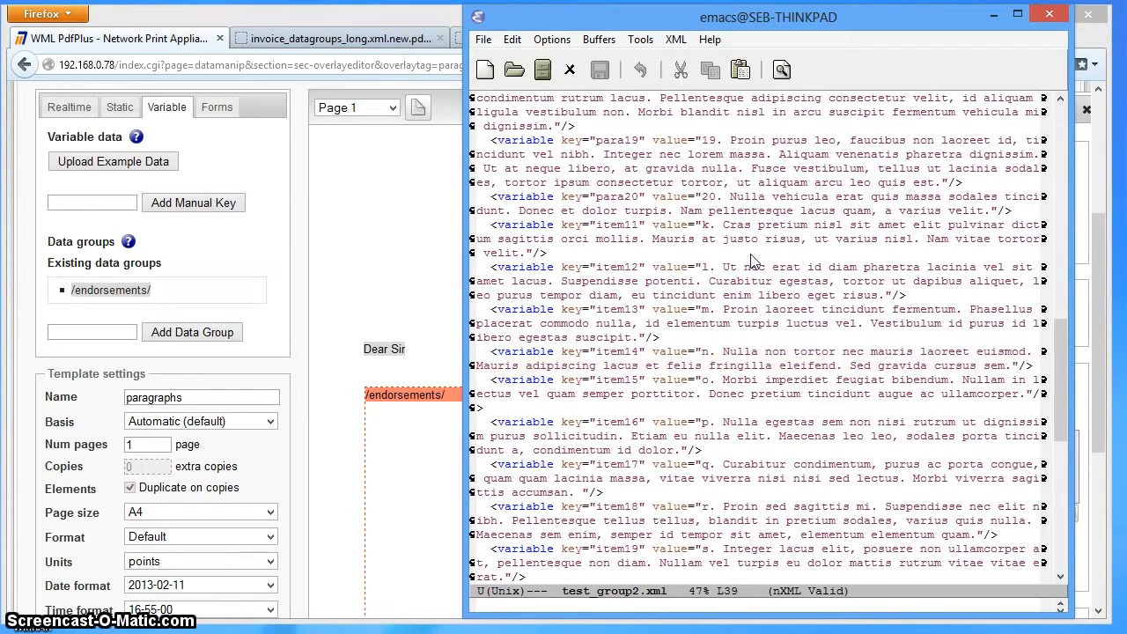
# - Return to paragraphs.xml and paste the copied paragraph three times in a row into the first endorsement1 value
pyautogui.hotkey('ctrl', 'x')
pyautogui.press('b')
pyautogui.press('Return')
pyautogui.hotkey('ctrl', 'y')
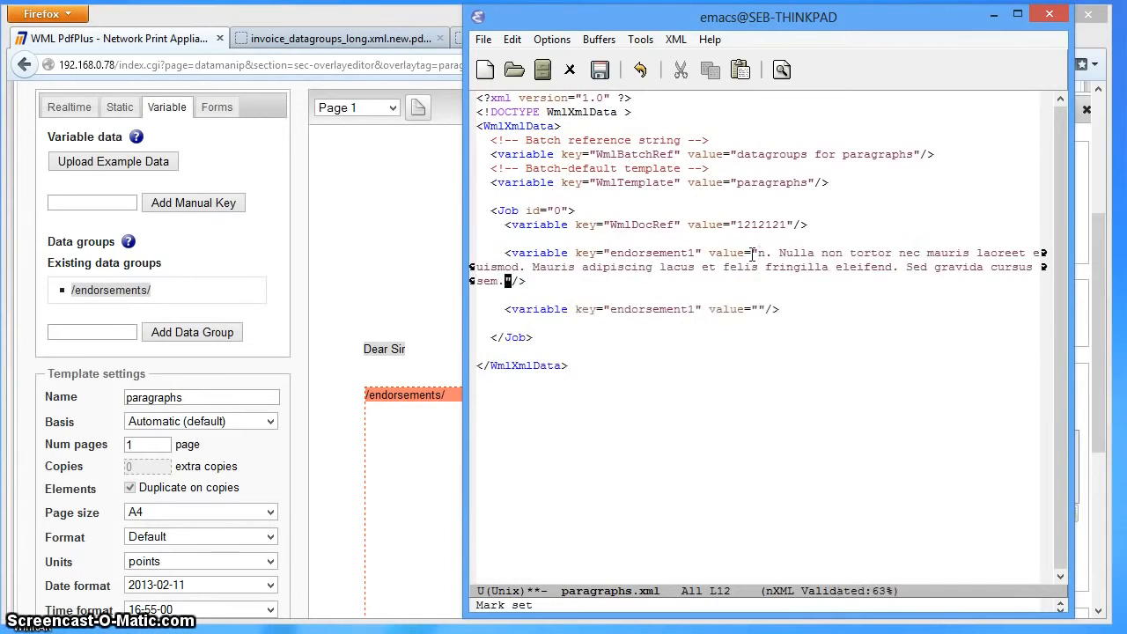
pyautogui.hotkey('ctrl', 'y')
pyautogui.hotkey('ctrl', 'y')
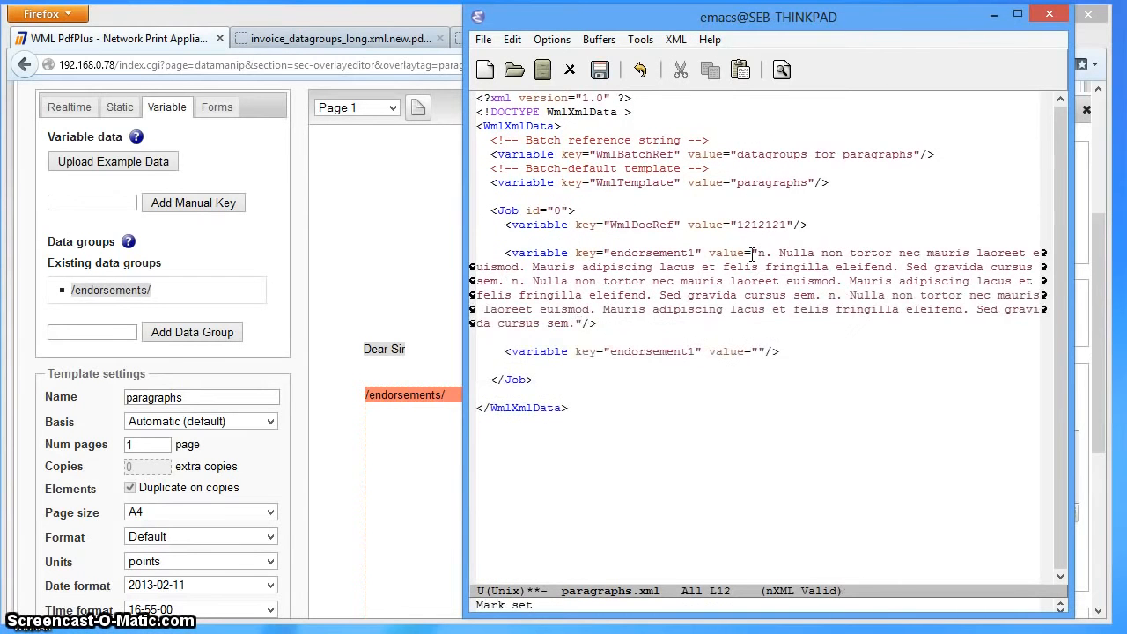
# - Duplicate the filled endorsement1 variable directly below itself, separated by a blank line
pyautogui.press('Right')
pyautogui.press('Right')
pyautogui.press('Right')
pyautogui.press('Right')
pyautogui.press('Right')
pyautogui.press('Right')
pyautogui.press('Right')
pyautogui.press('Right')
pyautogui.press('Right')
pyautogui.press('Right')
pyautogui.press('Right')
pyautogui.press('Right')
pyautogui.press('Right')
pyautogui.press('Right')
pyautogui.press('Right')
pyautogui.press('Right')
pyautogui.press('Right')
pyautogui.press('Right')
pyautogui.press('Right')
pyautogui.press('Right')
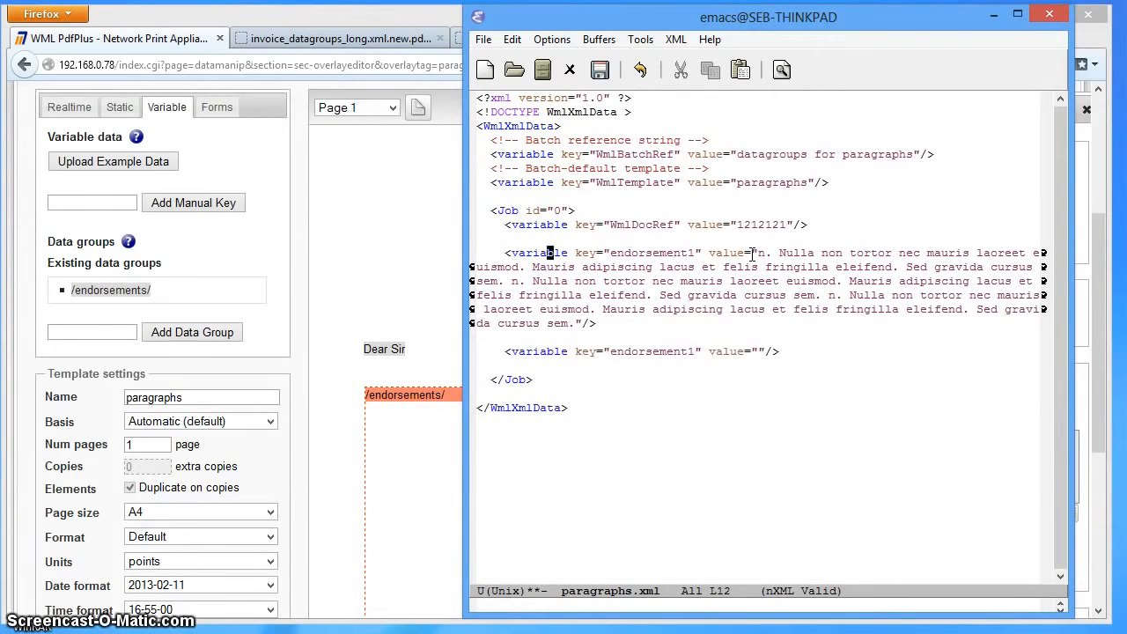
pyautogui.press('Down')
pyautogui.press('Down')
pyautogui.press('Down')
pyautogui.press('Down')
pyautogui.press('Down')
pyautogui.press('Down')
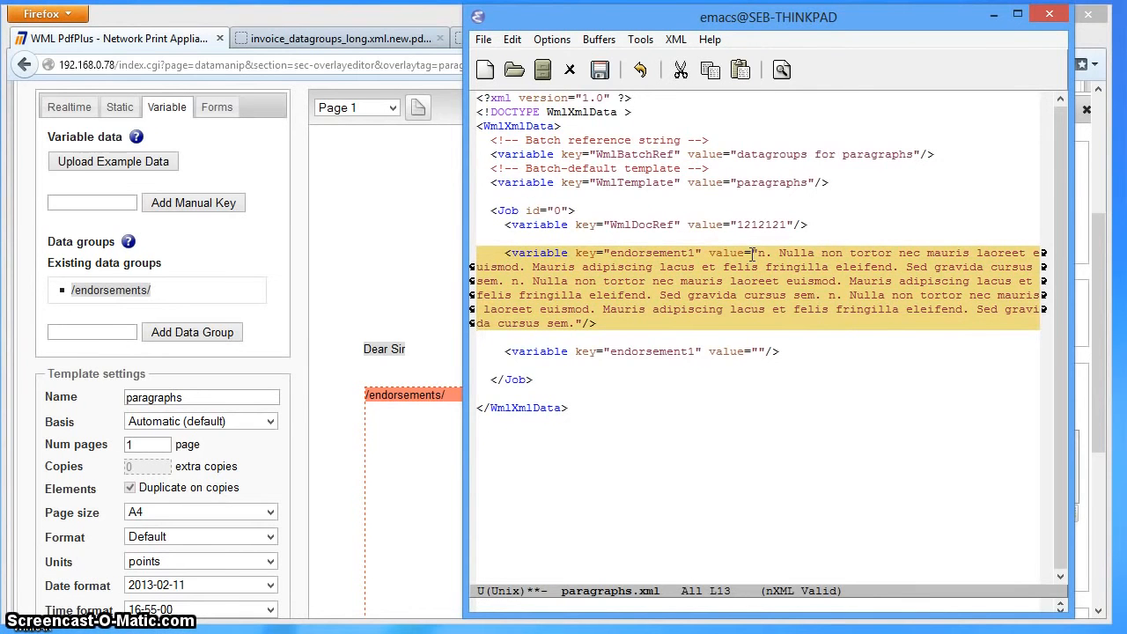
pyautogui.hotkey('alt', 'w')
pyautogui.press('Return')
pyautogui.hotkey('ctrl', 'y')
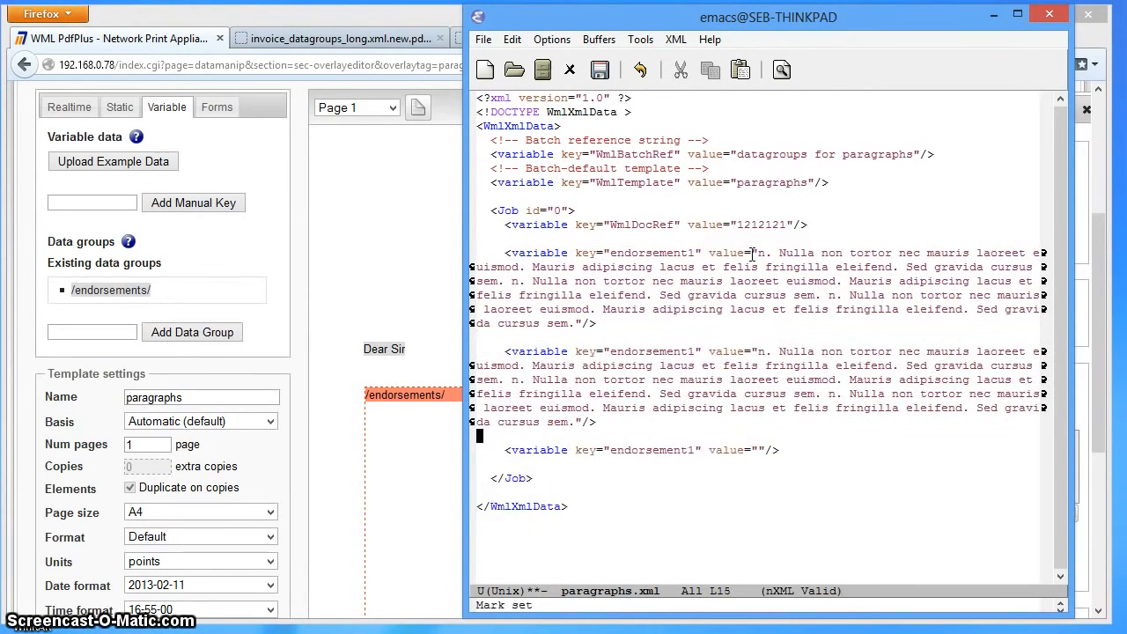
# - Rename the key of the duplicated paragraph variable to "endorsement2"
pyautogui.press('Up')
pyautogui.press('Up')
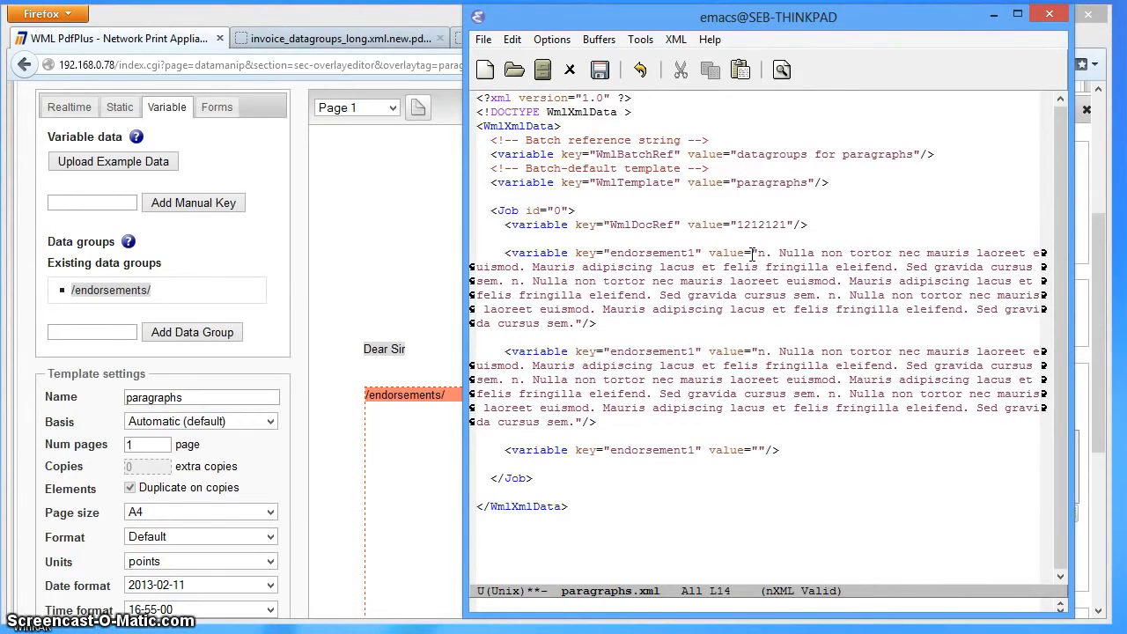
pyautogui.hotkey('ctrl', 'd')
pyautogui.write('2')
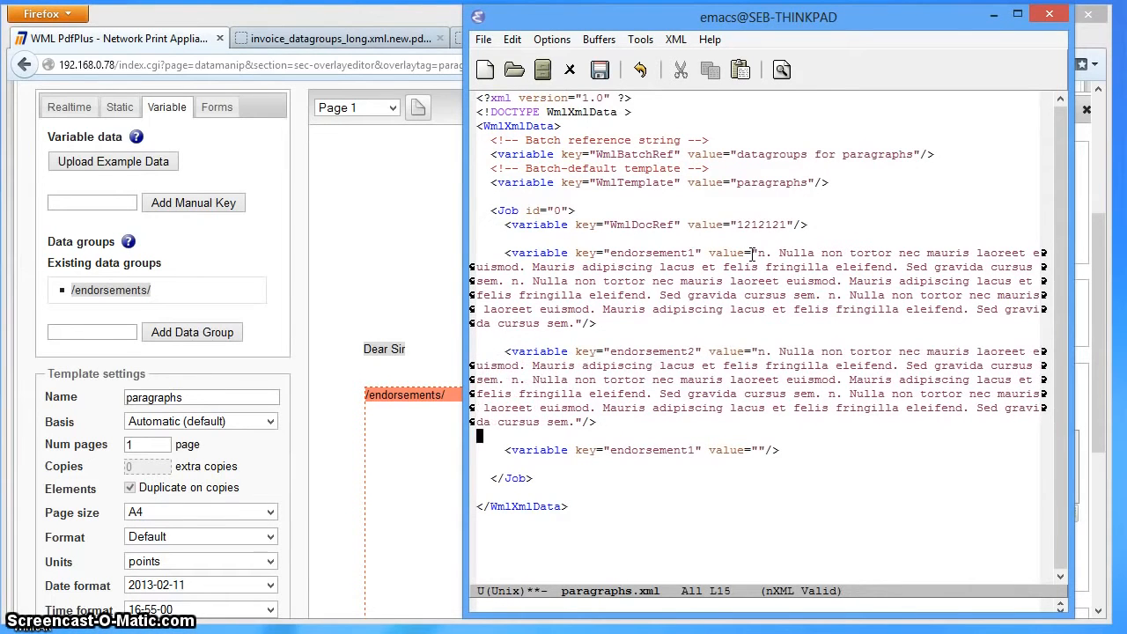
# - Paste another copy of the filled variable below endorsement2 and rename its key to "endorsement3"
pyautogui.press('Return')
pyautogui.hotkey('ctrl', 'y')
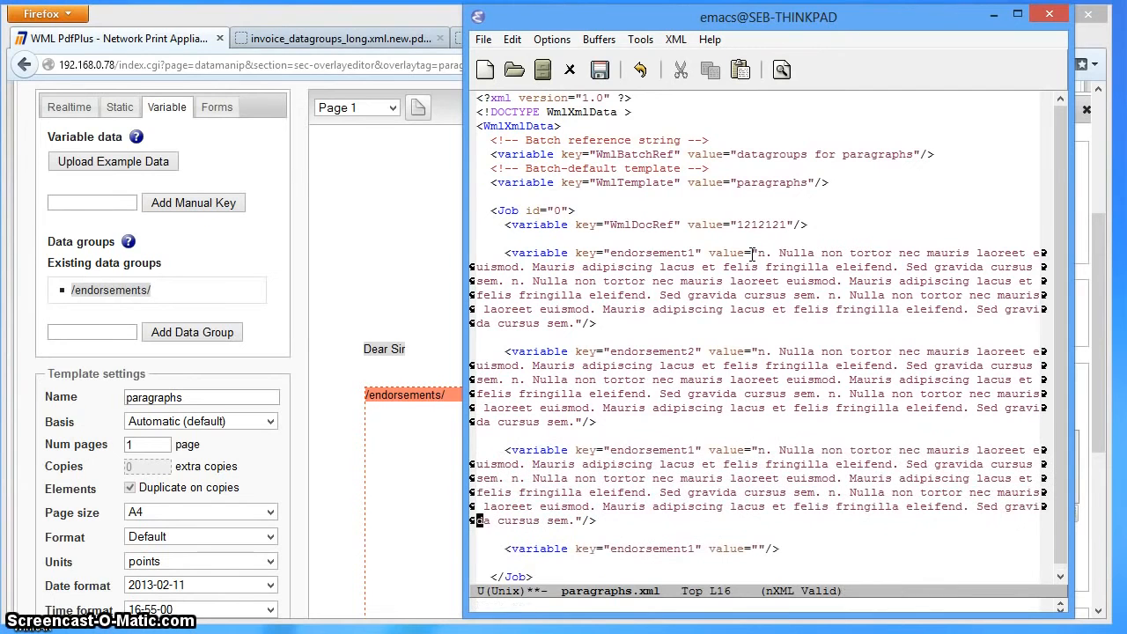
pyautogui.press('Up')
pyautogui.press('Up')
pyautogui.press('Right')
pyautogui.hotkey('ctrl', 'd')
pyautogui.write('3')
# - Delete the leftover empty endorsement1 line and extra blank lines before the closing Job tag, and save paragraphs.xml
pyautogui.press('Down')
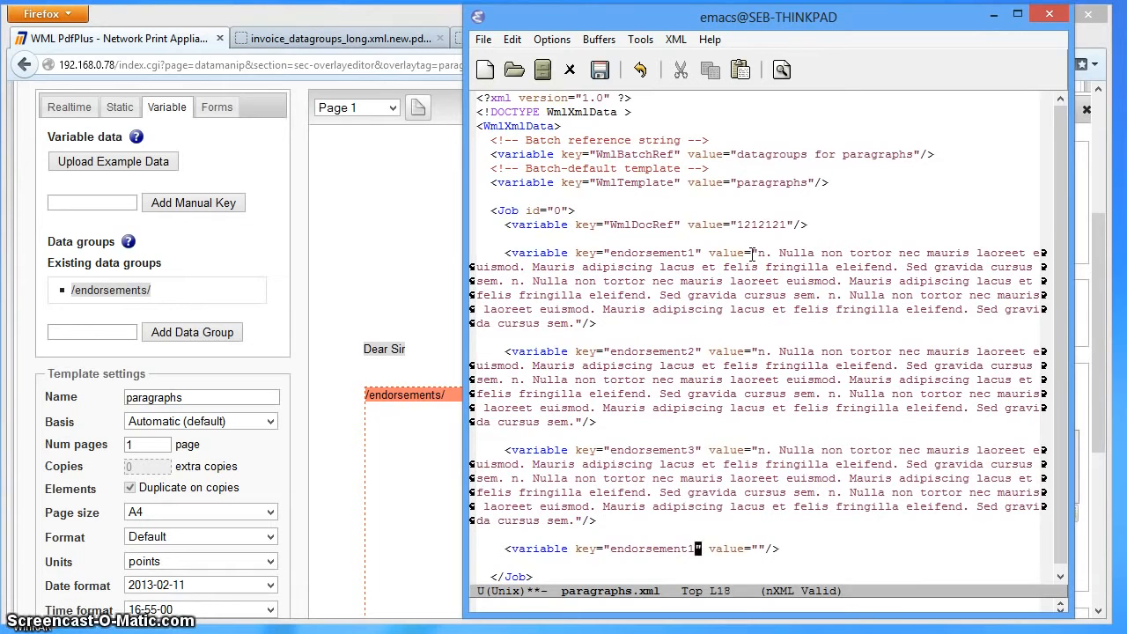
pyautogui.press('Down')
pyautogui.hotkey('ctrl', 'k')
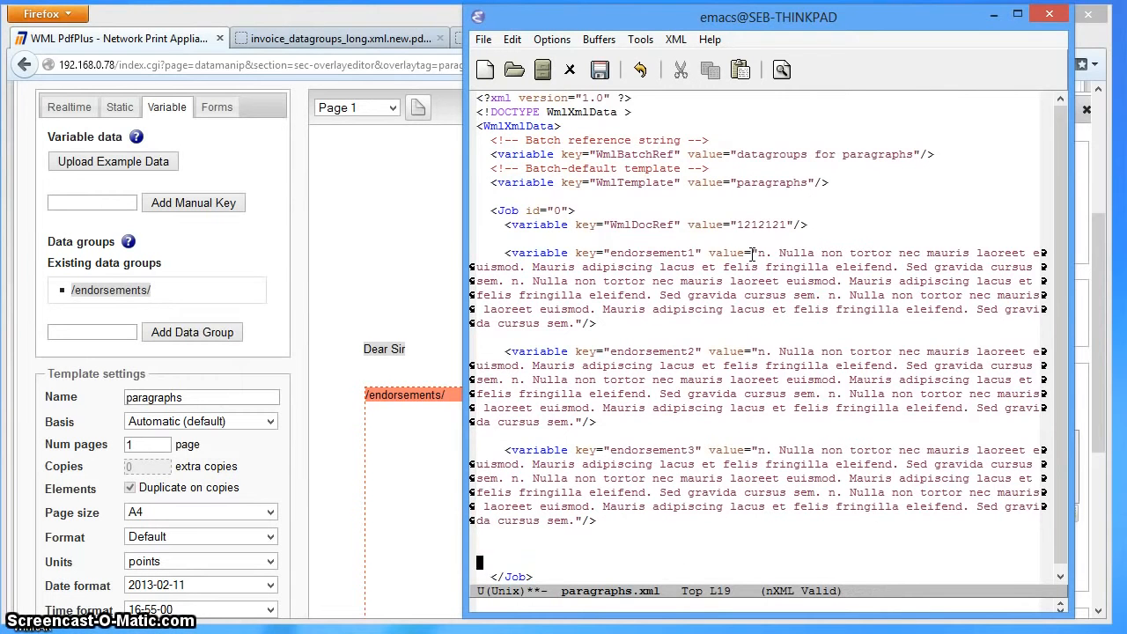
pyautogui.press('BackSpace')
pyautogui.press('BackSpace')
pyautogui.hotkey('ctrl', 'x')
pyautogui.hotkey('ctrl', 's')
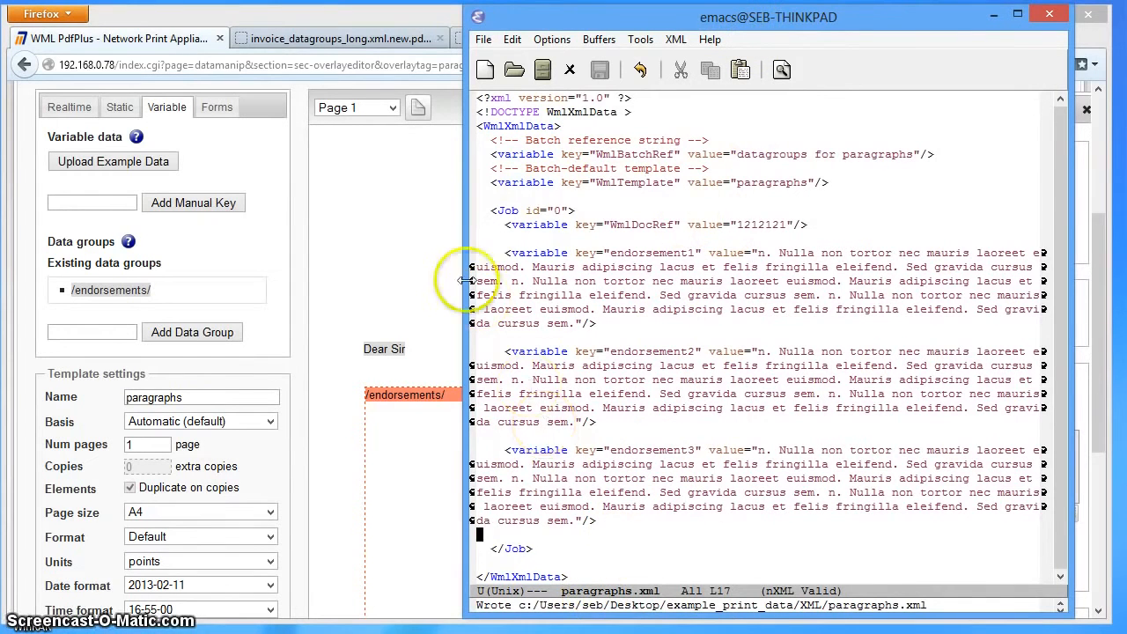
# - Switch to PdfPlus in Firefox and upload paragraphs.xml as test data for the paragraphs template
pyautogui.click(398, 158)
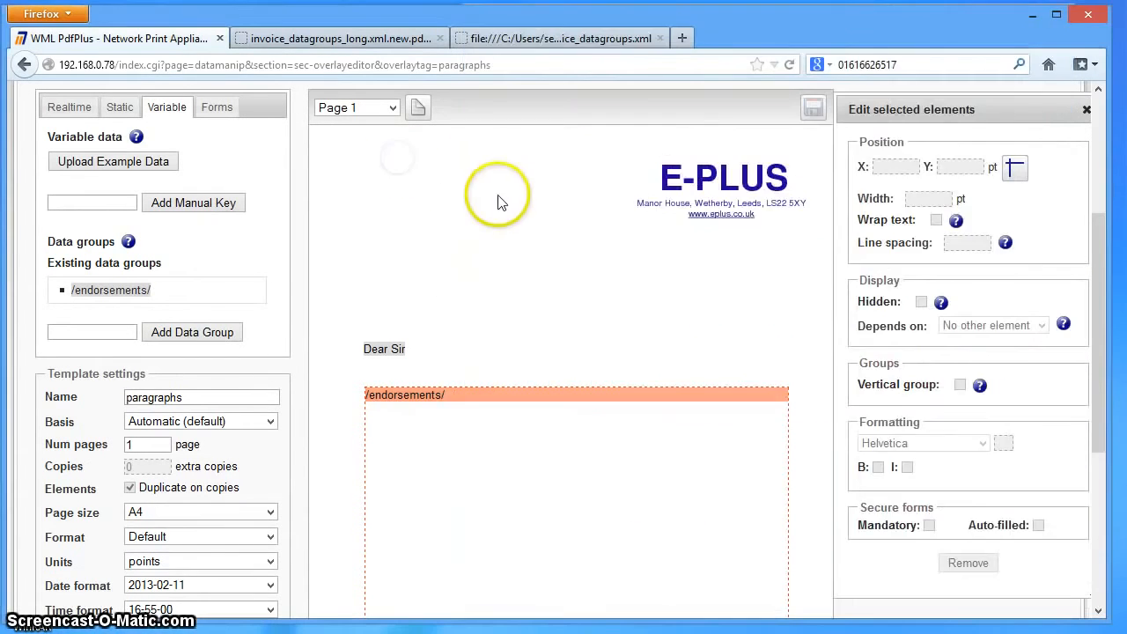
pyautogui.scroll(2, 499, 202)
pyautogui.click(511, 165)
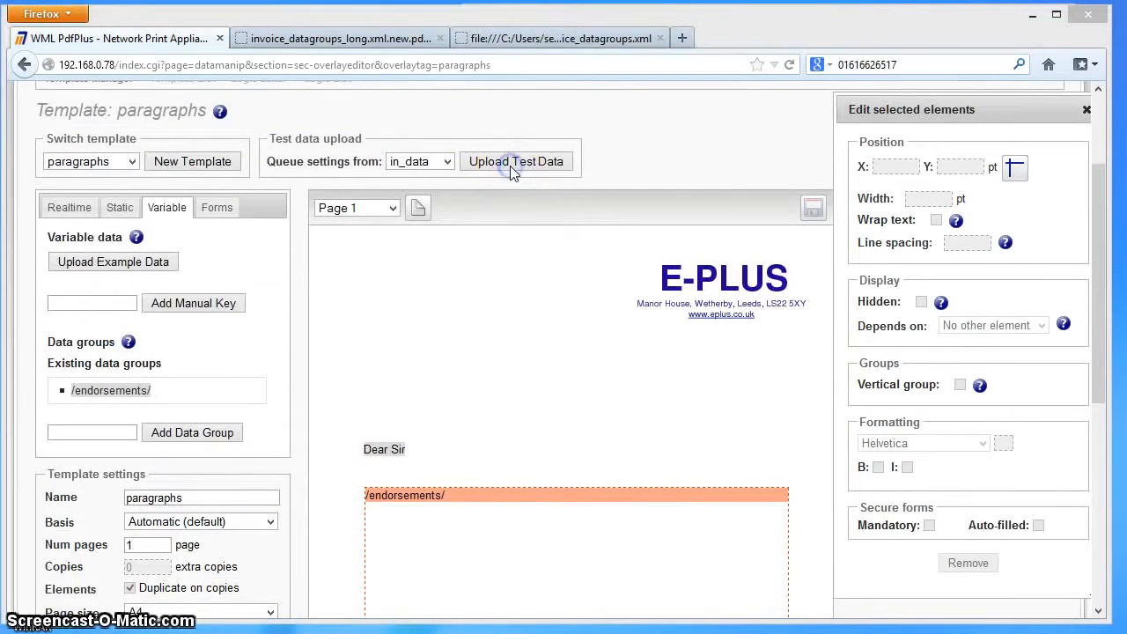
pyautogui.doubleClick(265, 206)
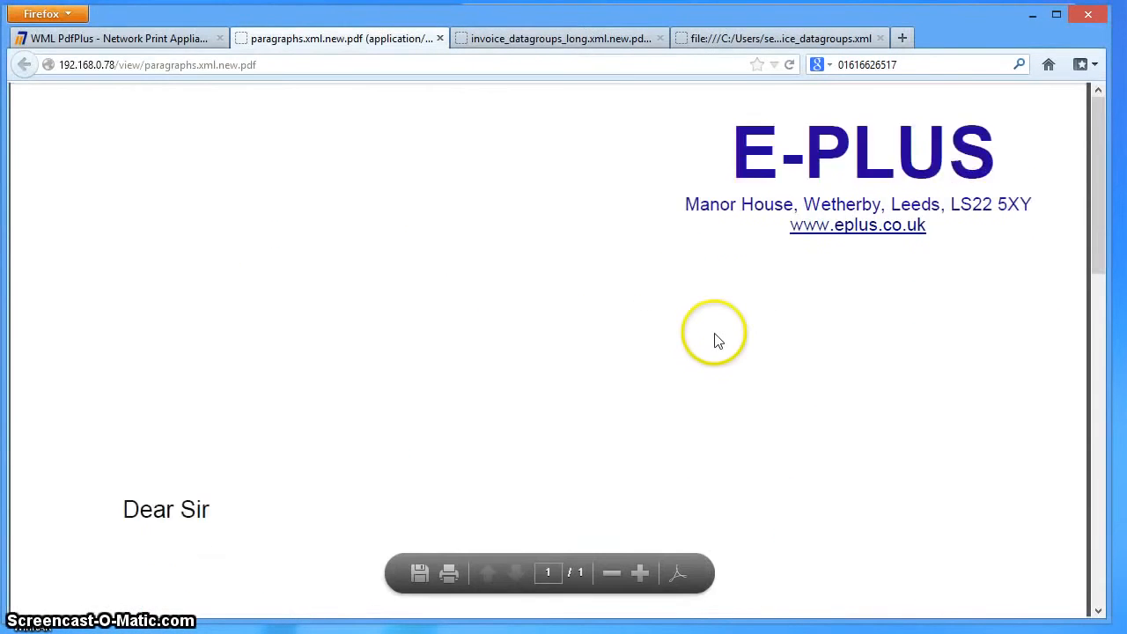
# - Examine the generated letter PDF, checking the wrapping and spacing of each endorsement paragraph down to the page footer
pyautogui.scroll(-1, 714, 333)
pyautogui.scroll(-2, 708, 329)
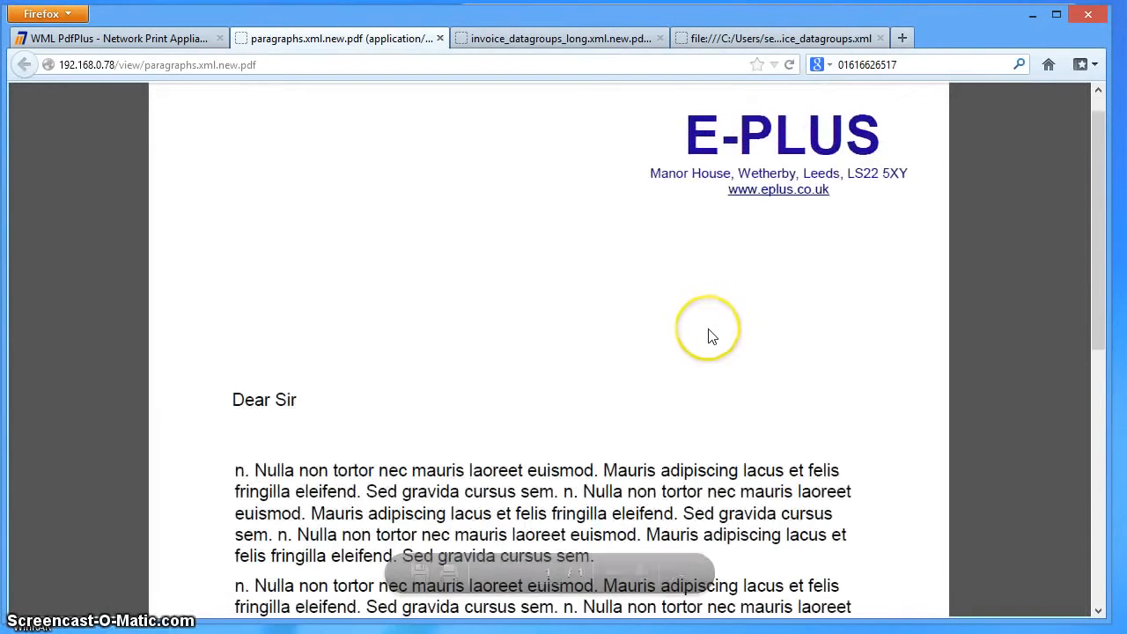
pyautogui.scroll(-4, 711, 335)
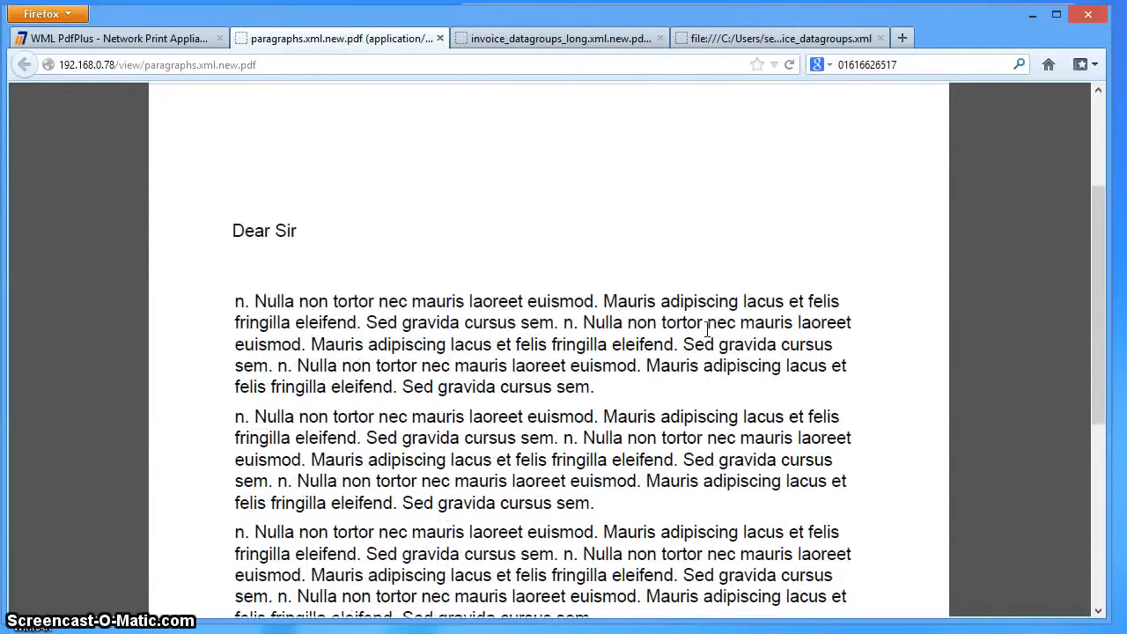
pyautogui.scroll(-1, 707, 329)
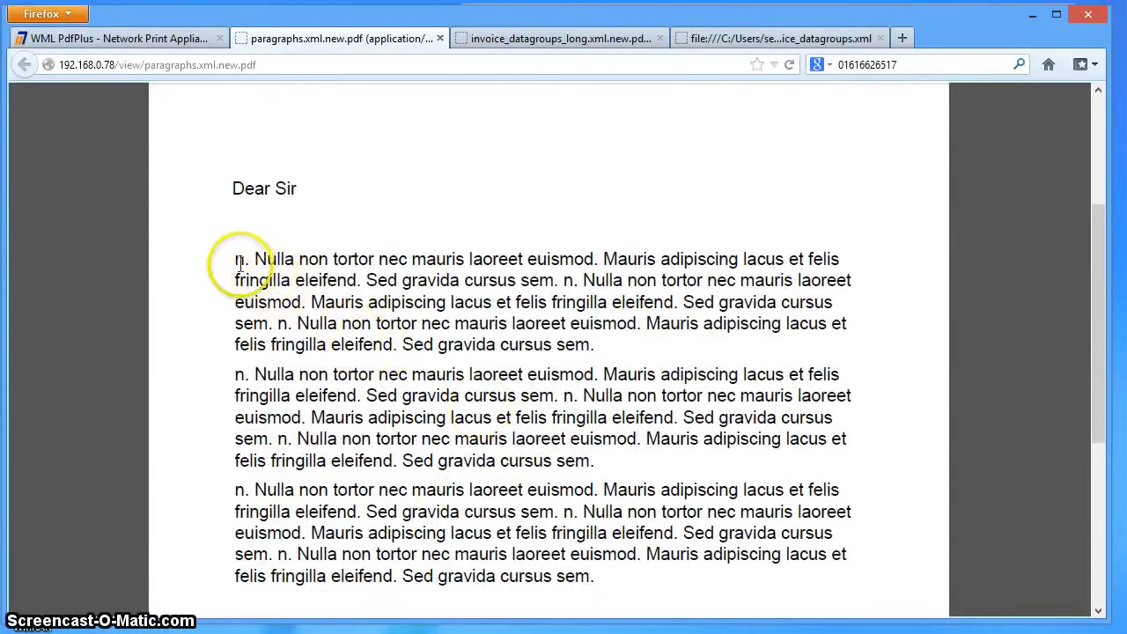
pyautogui.moveTo(239, 263); pyautogui.dragTo(604, 344)
pyautogui.click(605, 347)
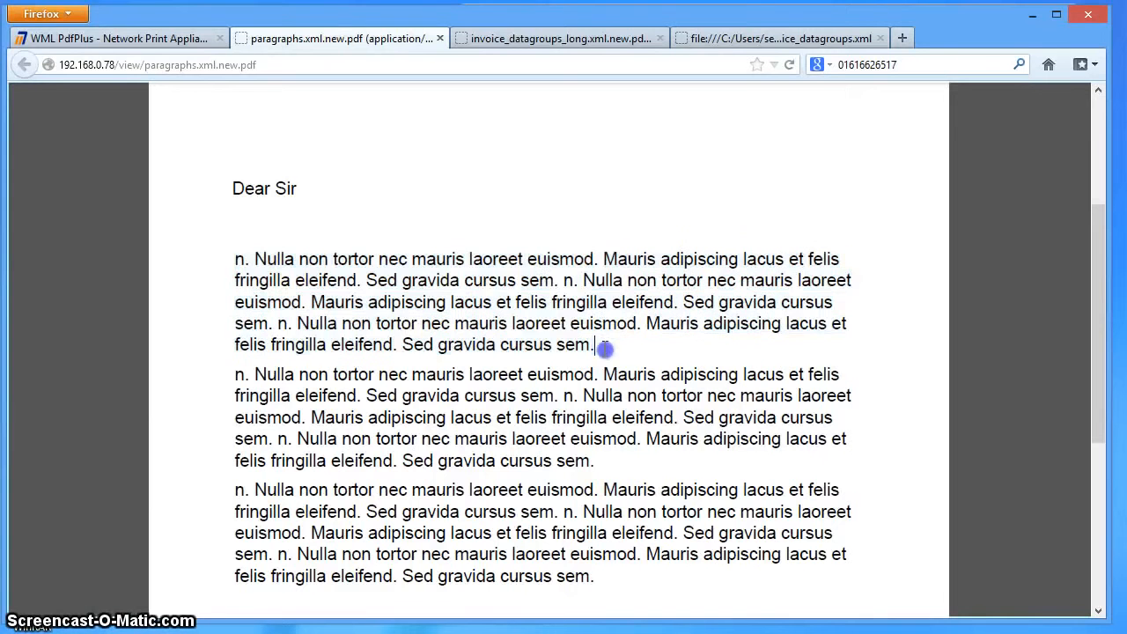
pyautogui.scroll(-1, 440, 357)
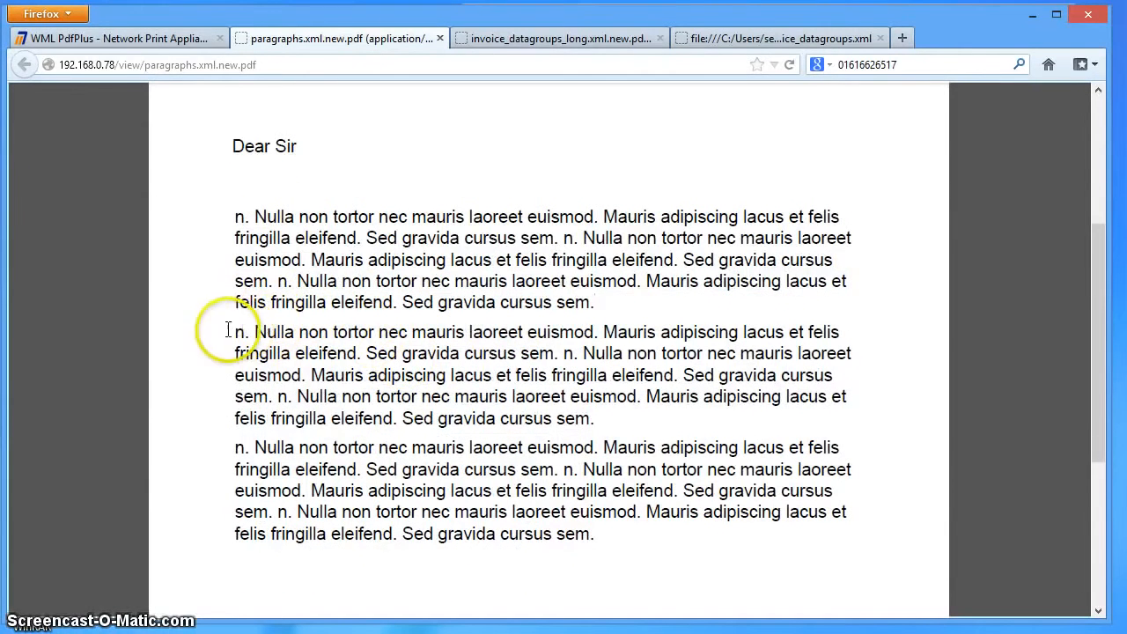
pyautogui.moveTo(228, 329); pyautogui.dragTo(564, 417)
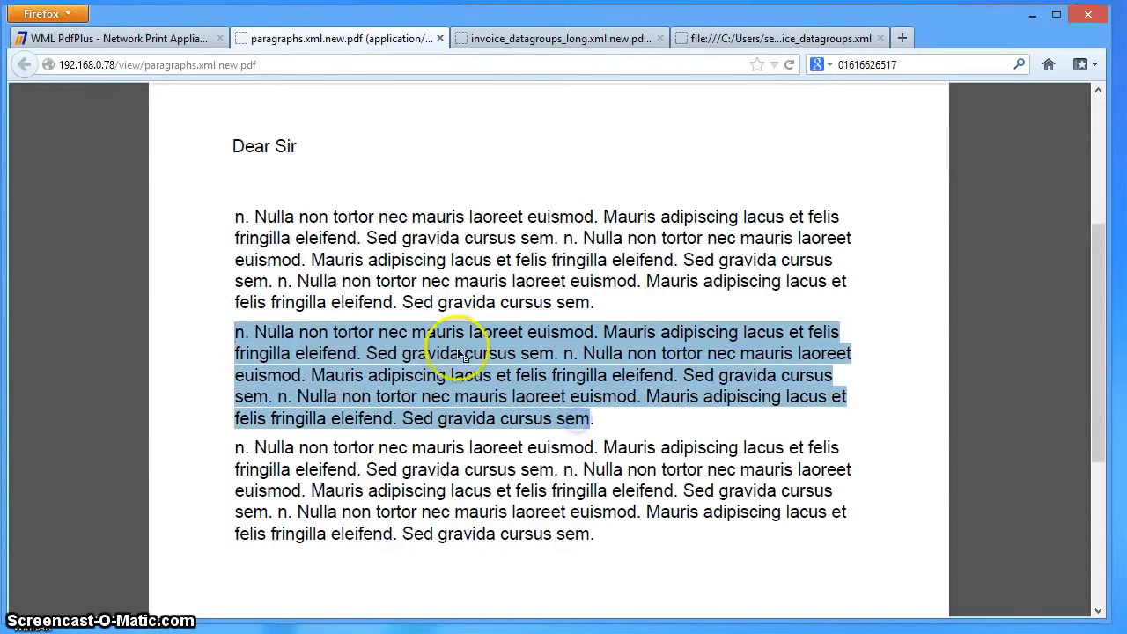
pyautogui.click(465, 377)
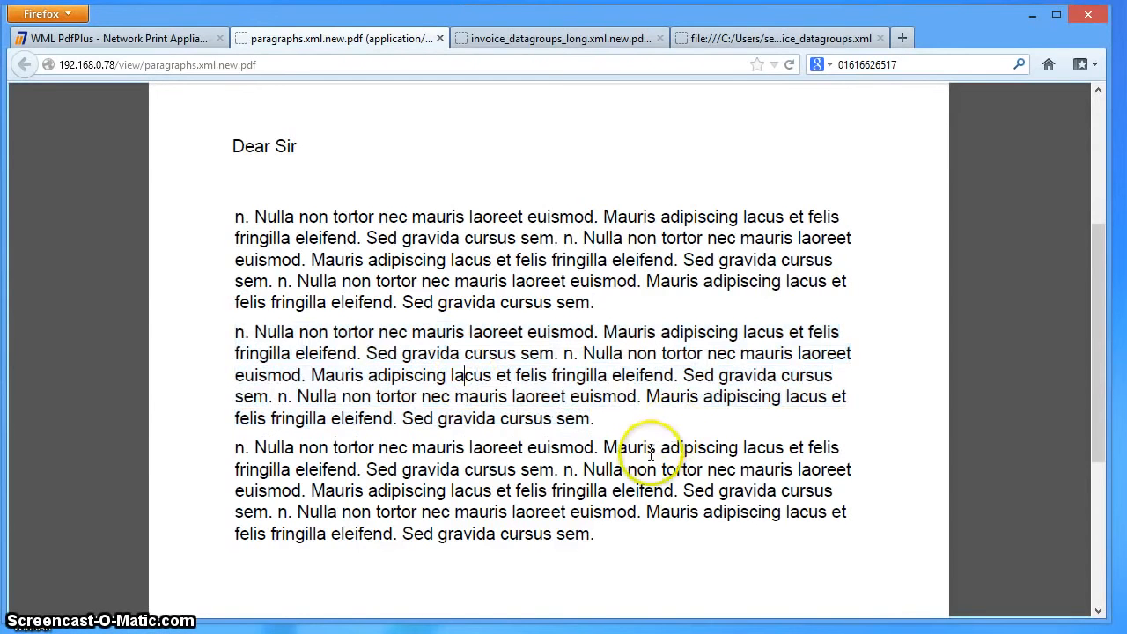
pyautogui.scroll(-5, 661, 449)
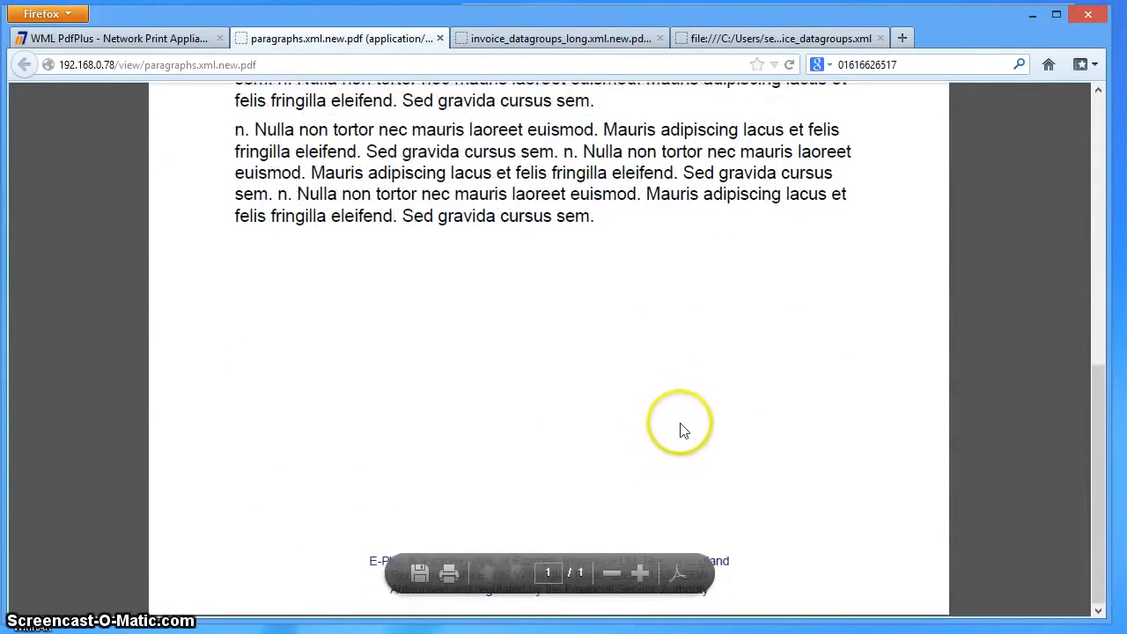
# - Return to paragraphs.xml in Emacs and paste a copy of the endorsement1 to endorsement3 variables below endorsement3
pyautogui.scroll(10, 679, 428)
pyautogui.scroll(2, 680, 432)
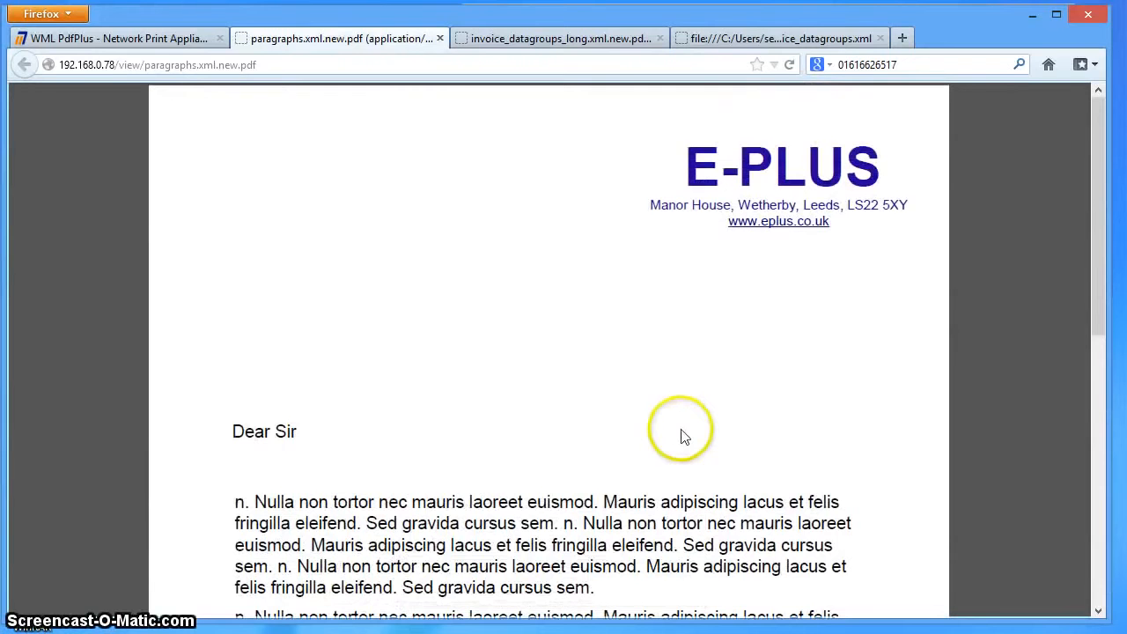
pyautogui.click(208, 39)
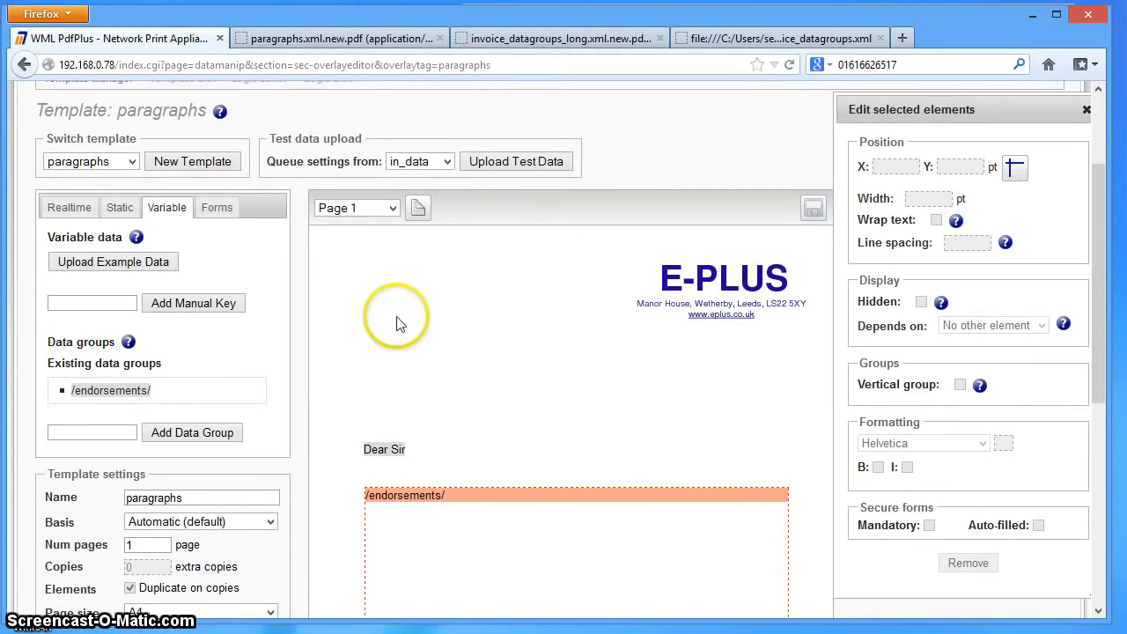
pyautogui.scroll(-2, 563, 398)
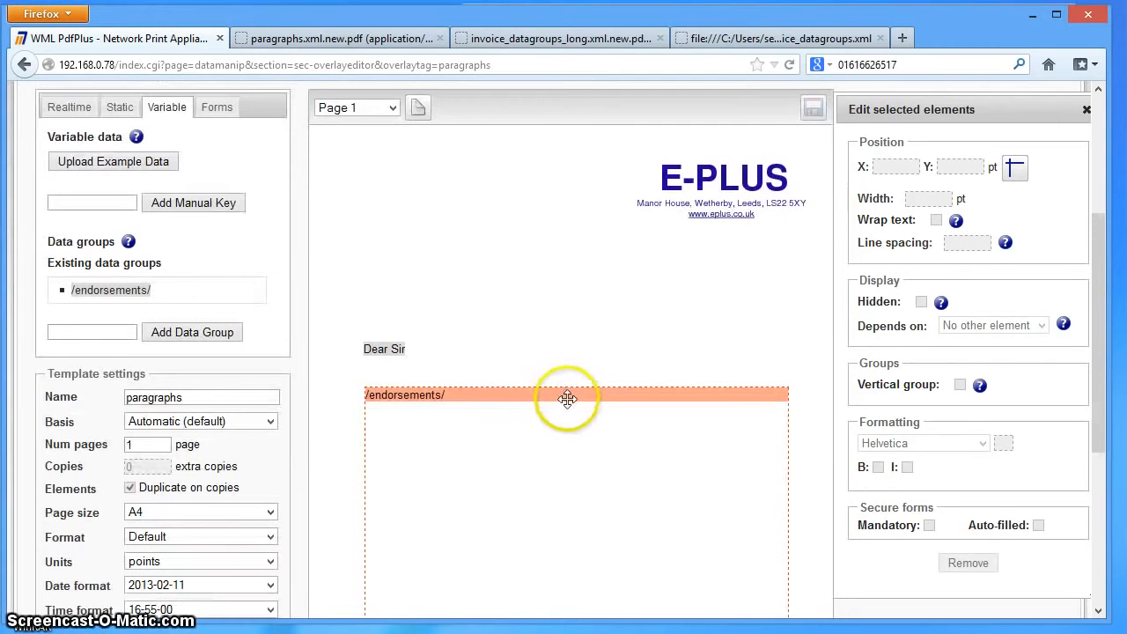
pyautogui.hotkey('alt', 'Tab')
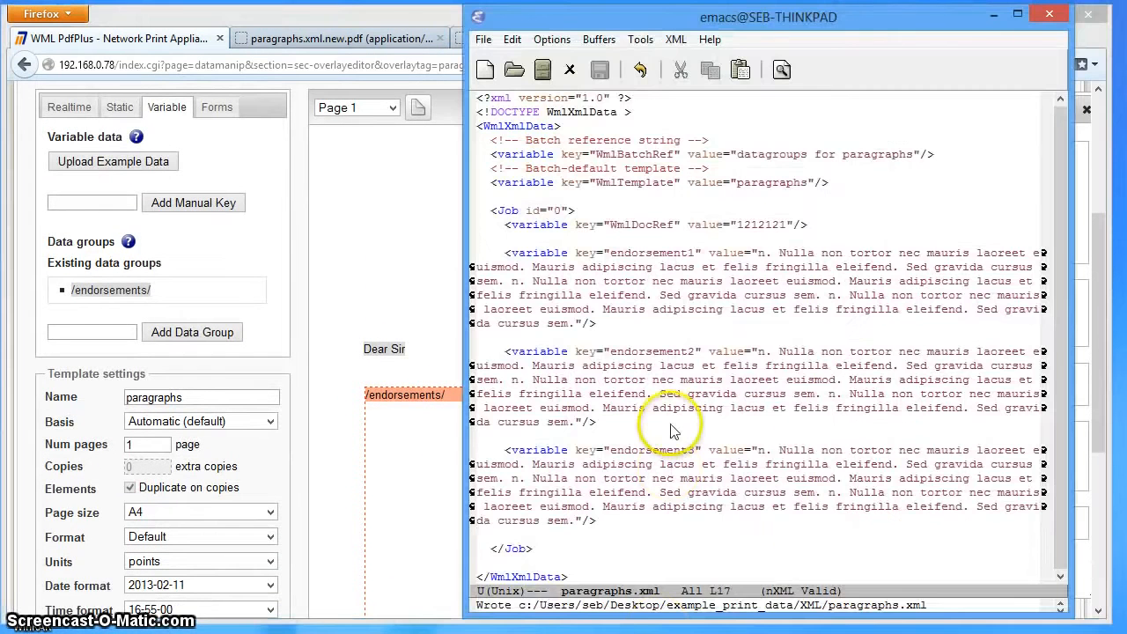
pyautogui.press('Up')
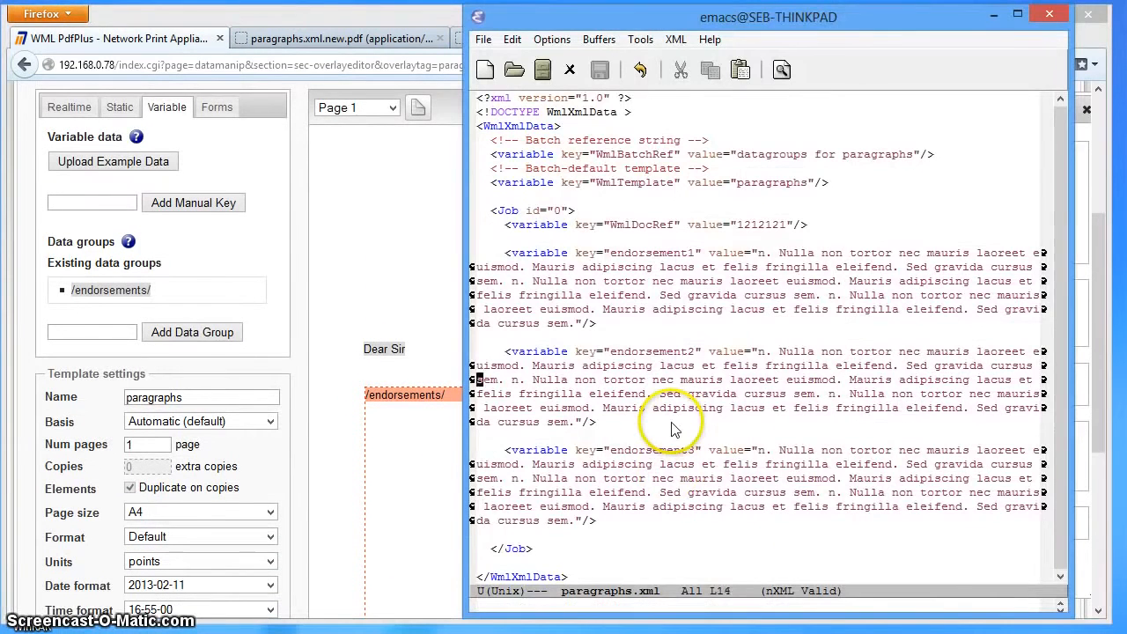
pyautogui.hotkey('ctrl', 'space')
pyautogui.press('Down')
pyautogui.press('Down')
pyautogui.press('Down')
pyautogui.press('Down')
pyautogui.press('Down')
pyautogui.press('Down')
pyautogui.press('Down')
pyautogui.press('Down')
pyautogui.press('Down')
pyautogui.press('Down')
pyautogui.press('Down')
pyautogui.press('Down')
pyautogui.press('Down')
pyautogui.press('Down')
pyautogui.press('Down')
pyautogui.press('Down')
pyautogui.press('Down')
pyautogui.press('Down')
pyautogui.press('Down')
pyautogui.press('Down')
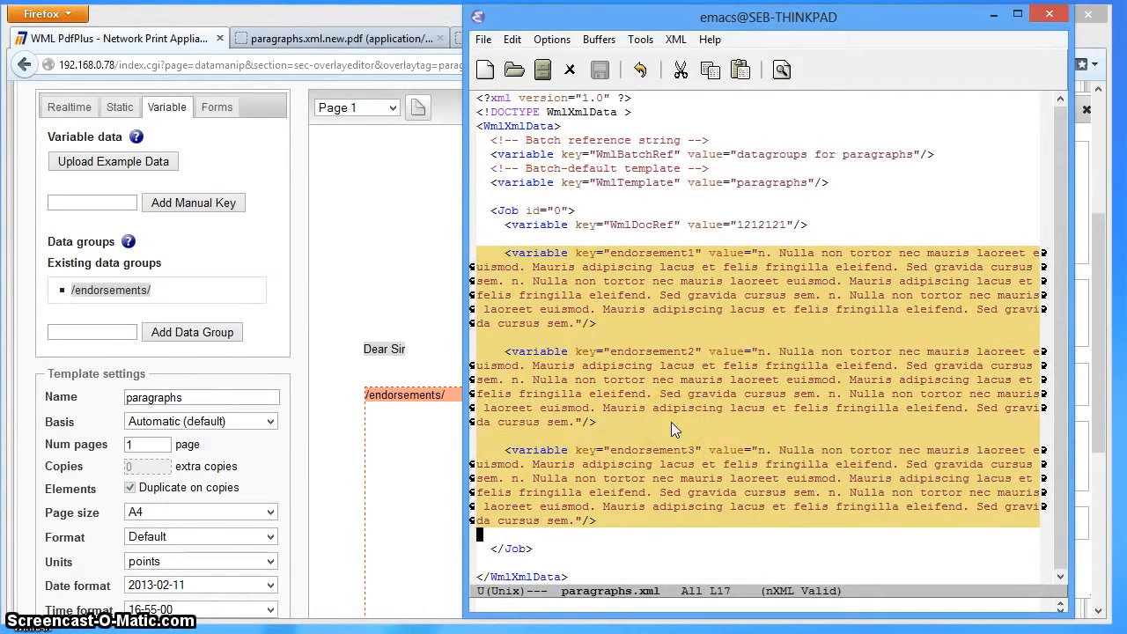
pyautogui.hotkey('alt', 'w')
pyautogui.hotkey('ctrl', 'y')
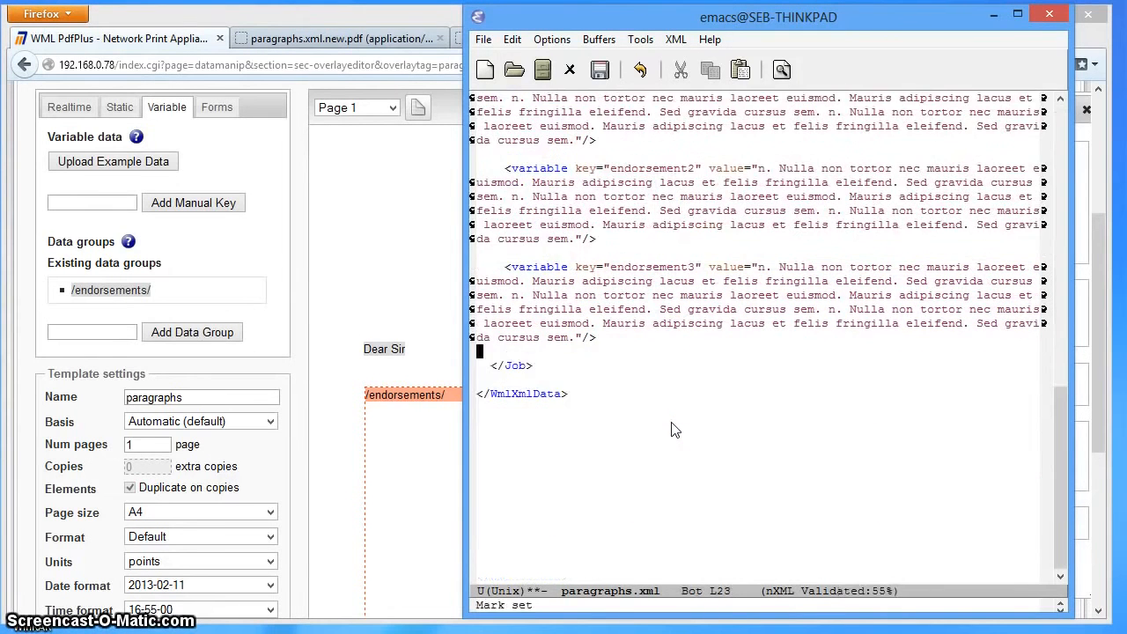
# - Rename the keys of the three pasted variables to endorsement4, endorsement5 and endorsement6, and save paragraphs.xml
pyautogui.press('Up')
pyautogui.press('Up')
pyautogui.press('Up')
pyautogui.press('Up')
pyautogui.press('Up')
pyautogui.press('Up')
pyautogui.press('Up')
pyautogui.press('Up')
pyautogui.press('Up')
pyautogui.press('Up')
pyautogui.press('Up')
pyautogui.press('Up')
pyautogui.press('Up')
pyautogui.press('Up')
pyautogui.press('Up')
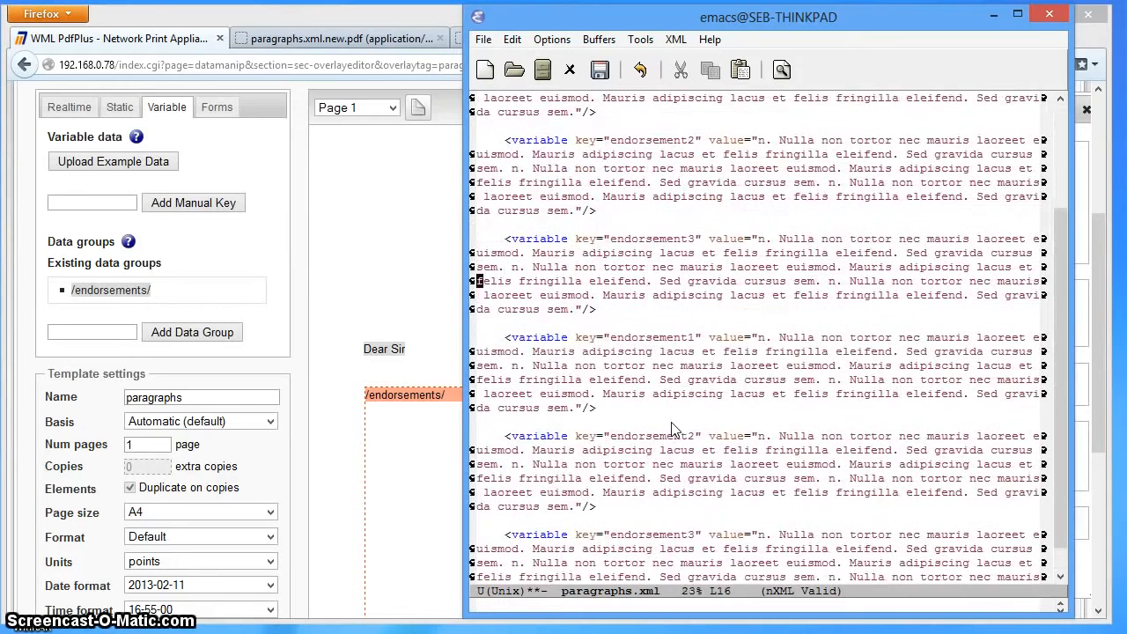
pyautogui.press('Down')
pyautogui.press('Down')
pyautogui.press('Down')
pyautogui.press('Down')
pyautogui.press('Right')
pyautogui.press('Right')
pyautogui.press('Right')
pyautogui.press('Right')
pyautogui.press('Right')
pyautogui.press('Right')
pyautogui.press('Right')
pyautogui.press('Right')
pyautogui.press('Right')
pyautogui.press('Right')
pyautogui.press('Right')
pyautogui.press('Right')
pyautogui.press('Right')
pyautogui.press('Right')
pyautogui.press('Right')
pyautogui.press('Right')
pyautogui.press('Right')
pyautogui.press('Right')
pyautogui.press('Right')
pyautogui.press('Right')
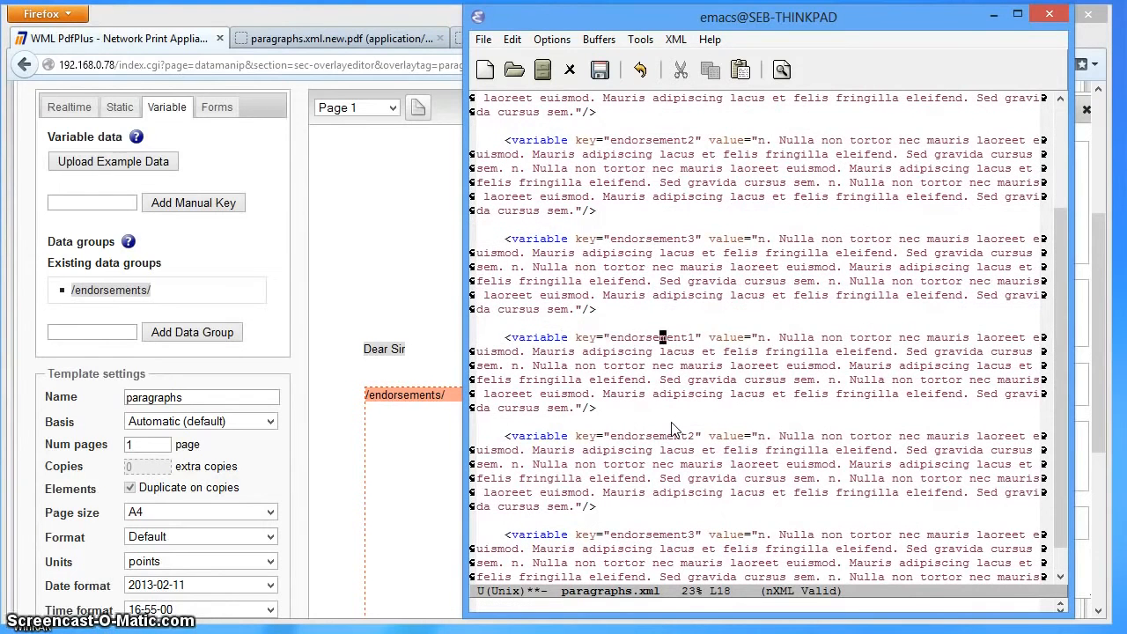
pyautogui.press('BackSpace')
pyautogui.write('4')
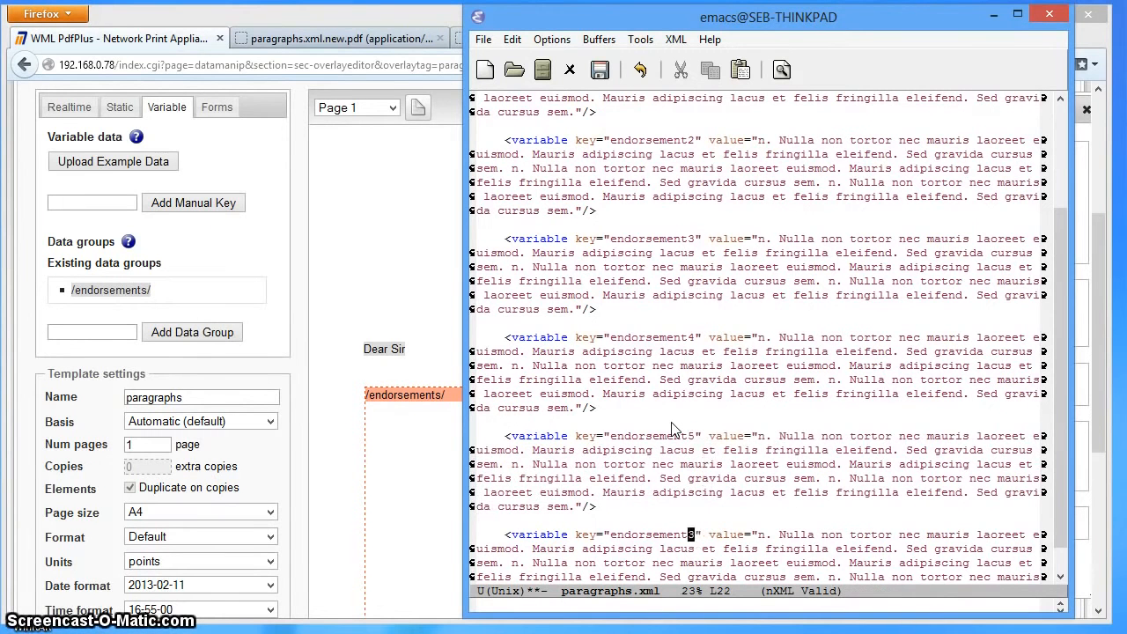
pyautogui.press('BackSpace')
pyautogui.write('6')
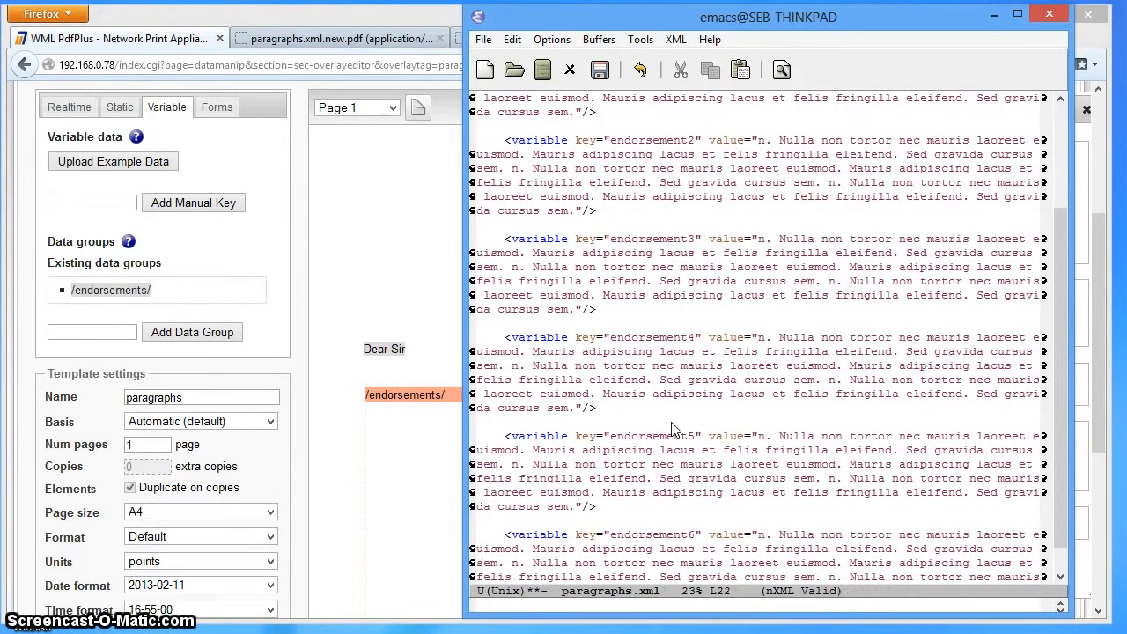
pyautogui.hotkey('ctrl', 'x')
pyautogui.hotkey('ctrl', 's')
# - Switch to PdfPlus in Firefox and upload the extended paragraphs.xml as test data with the in_data queue settings
pyautogui.click(414, 302)
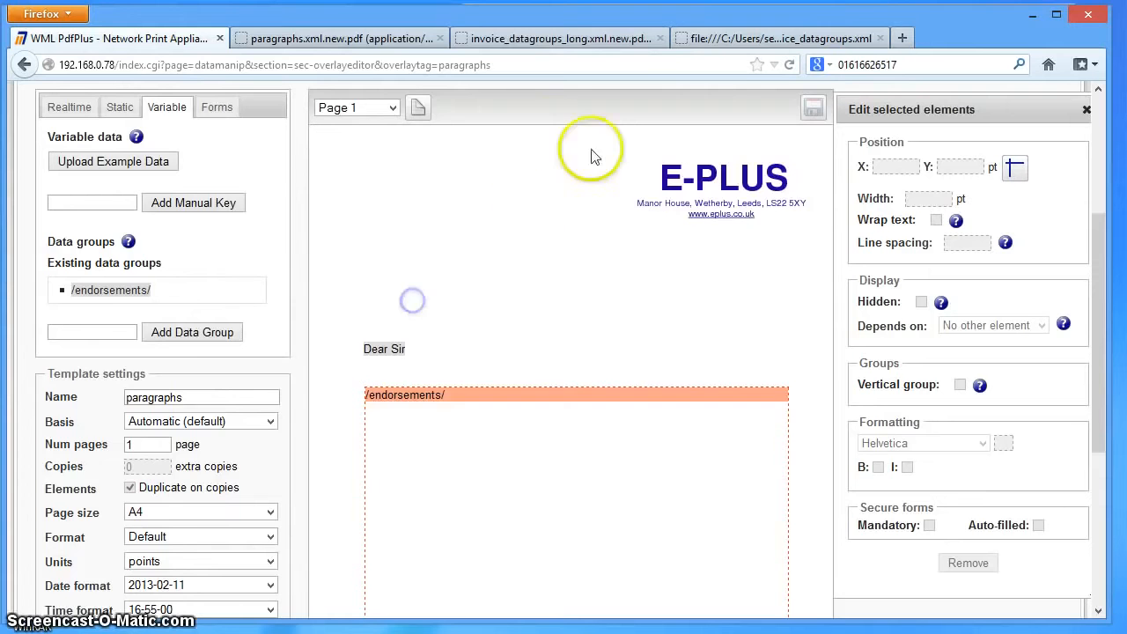
pyautogui.scroll(2, 612, 148)
pyautogui.click(511, 159)
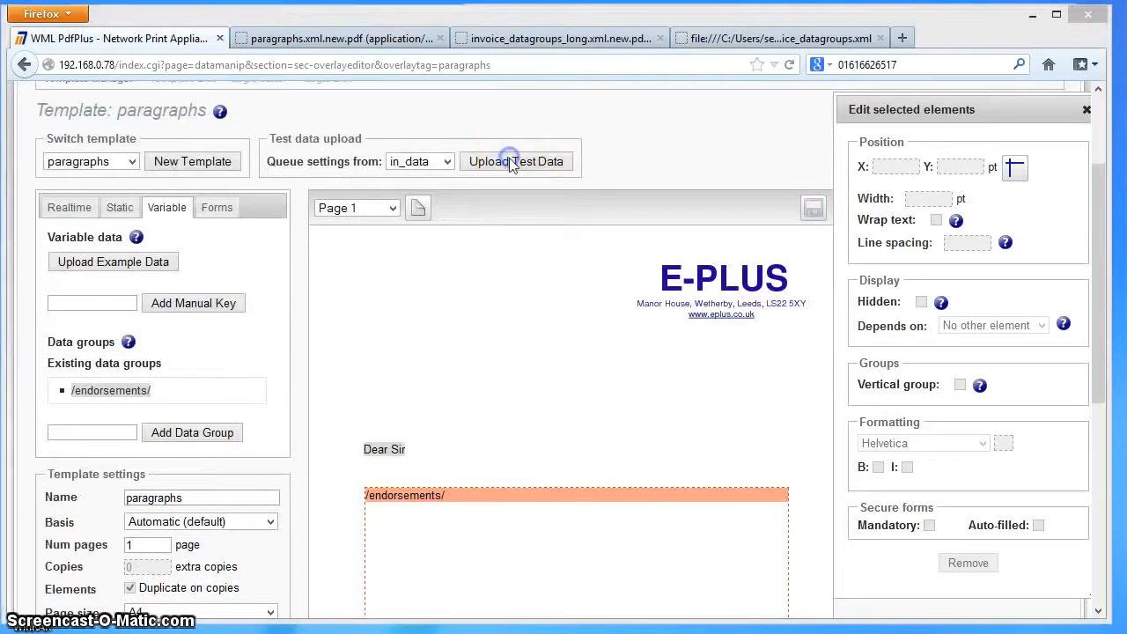
pyautogui.doubleClick(222, 202)
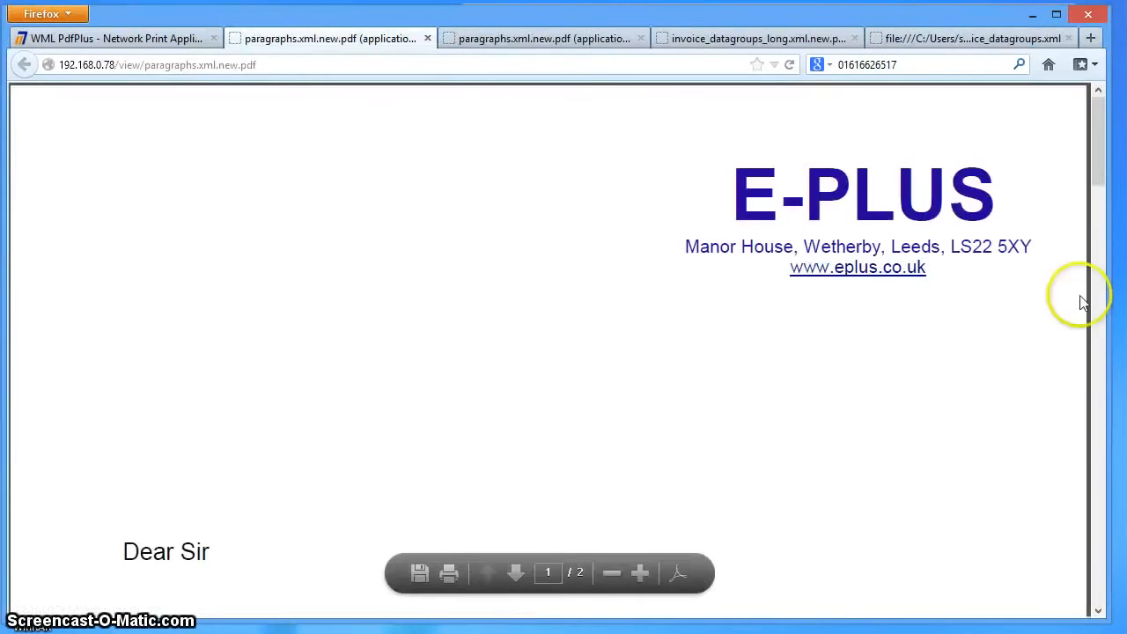
# - Examine both pages of the generated letter PDF, checking the overflowing endorsement text and the repeated letterhead on page two
pyautogui.moveTo(1097, 181); pyautogui.dragTo(1040, 437)
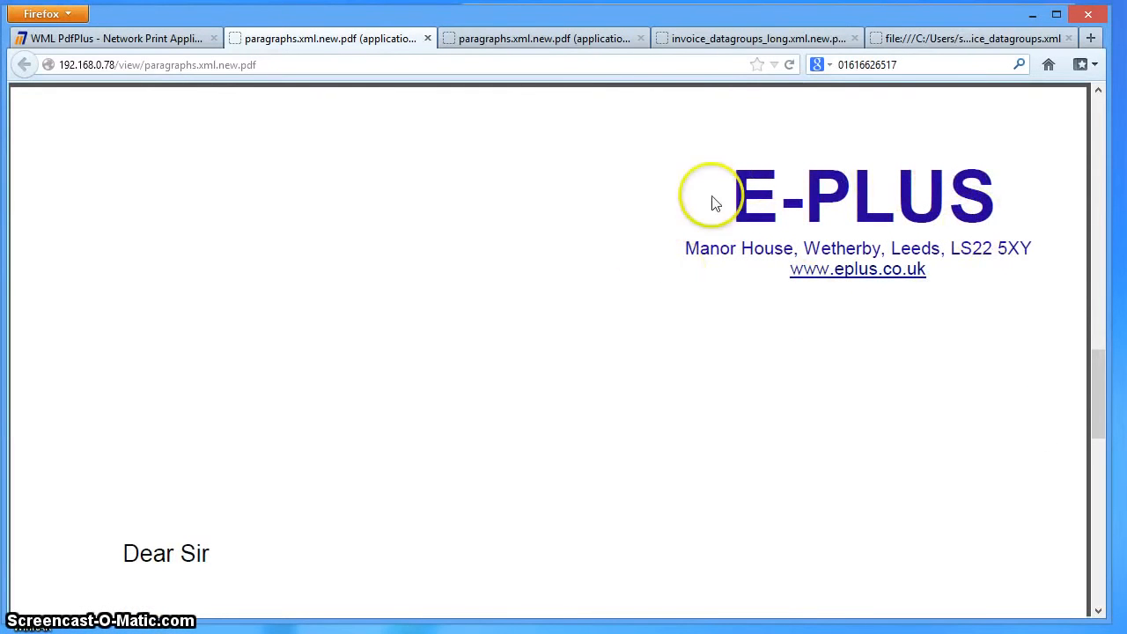
pyautogui.moveTo(1096, 380); pyautogui.dragTo(1086, 417)
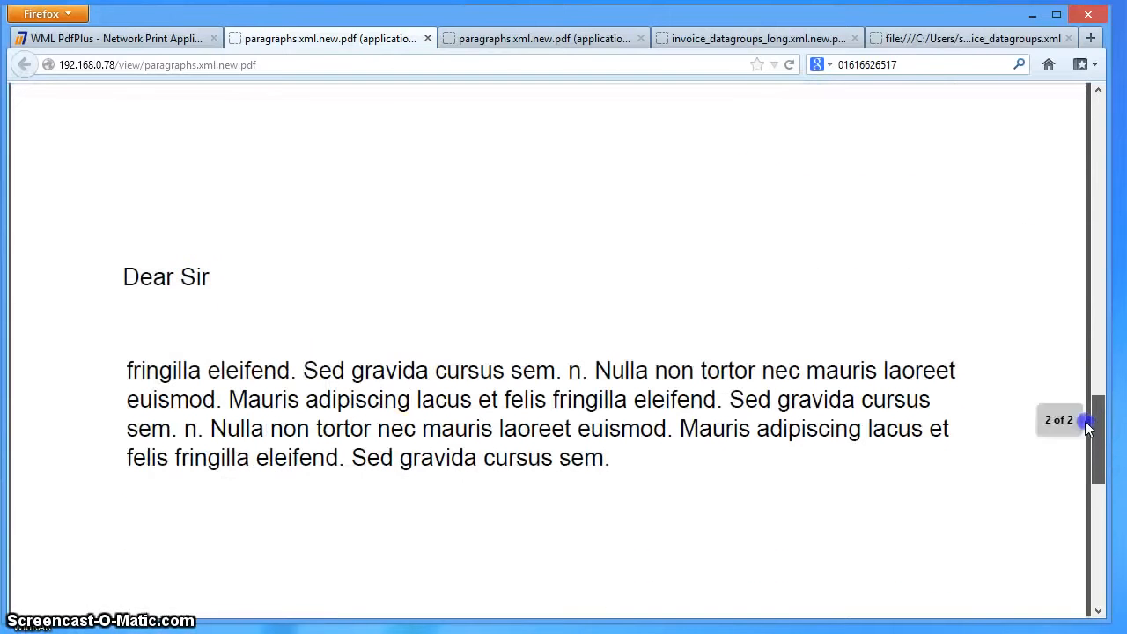
pyautogui.moveTo(126, 359); pyautogui.dragTo(619, 460)
pyautogui.click(622, 459)
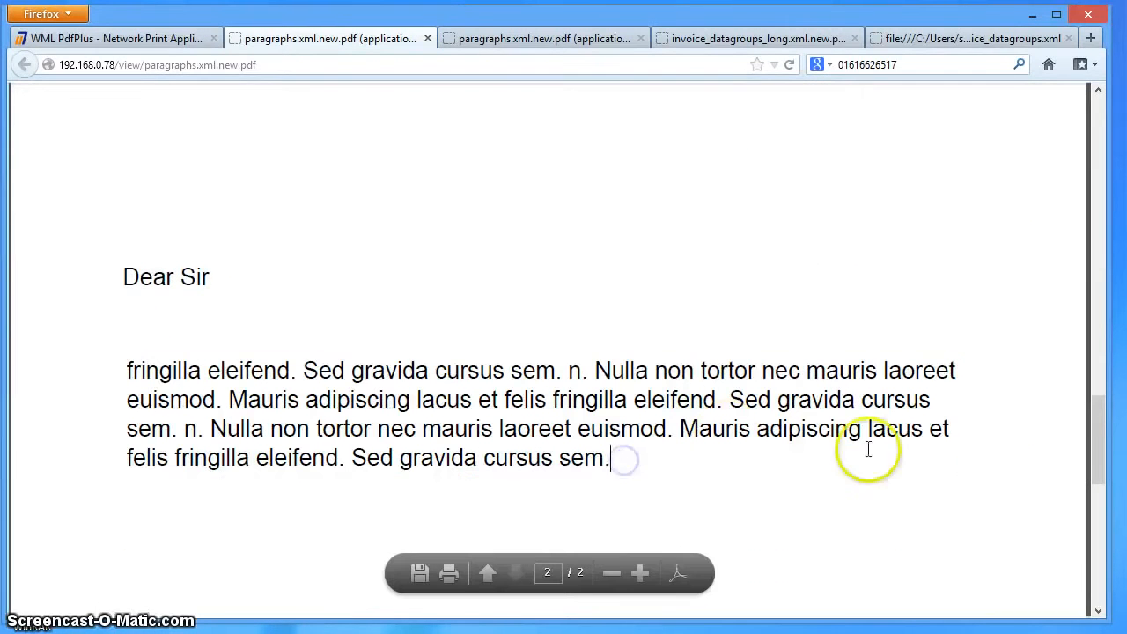
pyautogui.moveTo(1096, 449); pyautogui.dragTo(1097, 378)
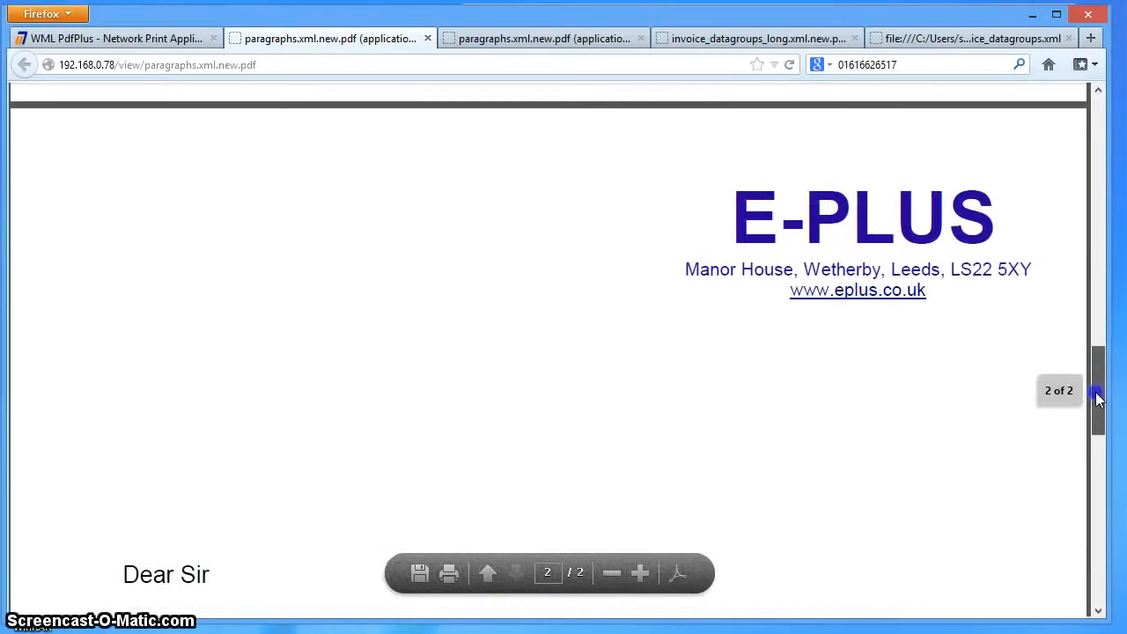
pyautogui.click(723, 182)
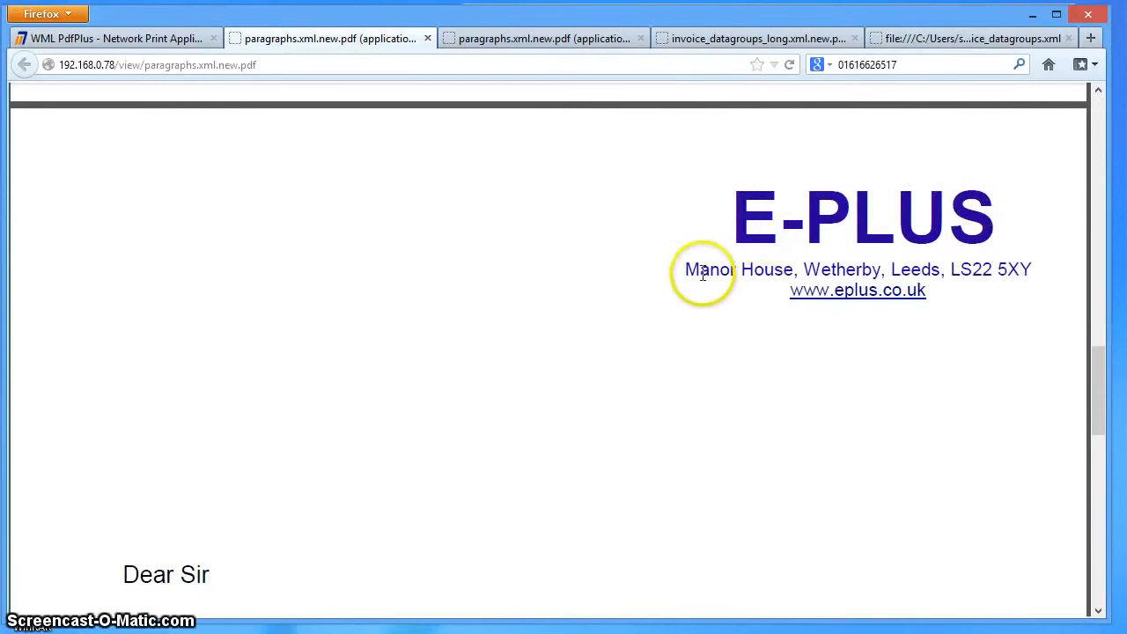
pyautogui.moveTo(1098, 381); pyautogui.dragTo(1091, 118)
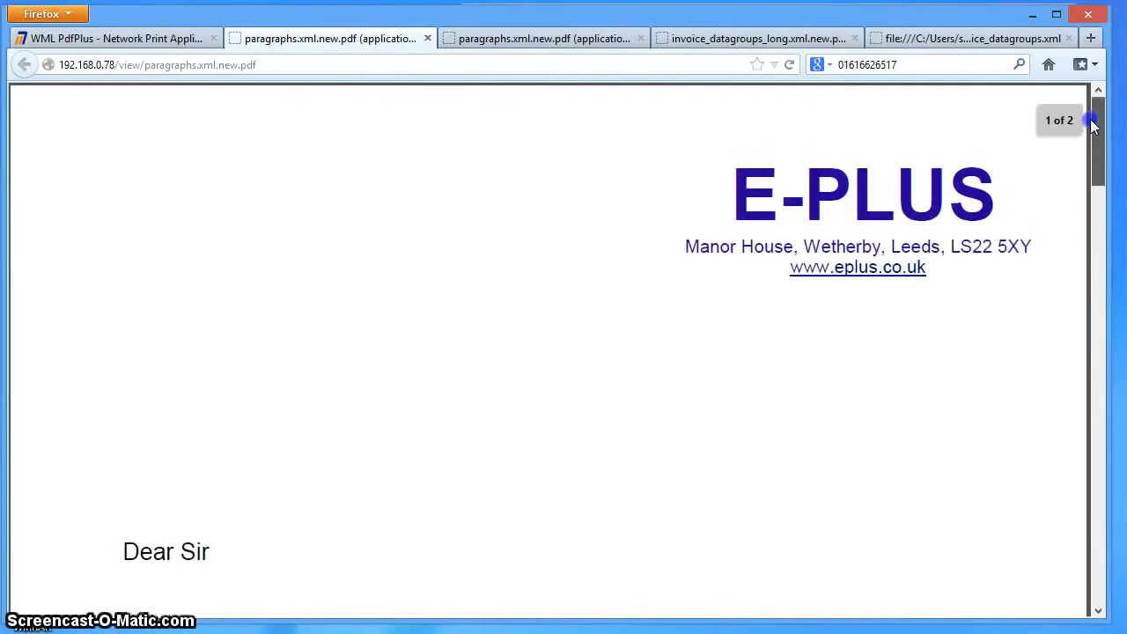
# - Open the Page 1 cont layout of the paragraphs template and place the endorsements data group at X 19, Y 19 pt
pyautogui.click(148, 38)
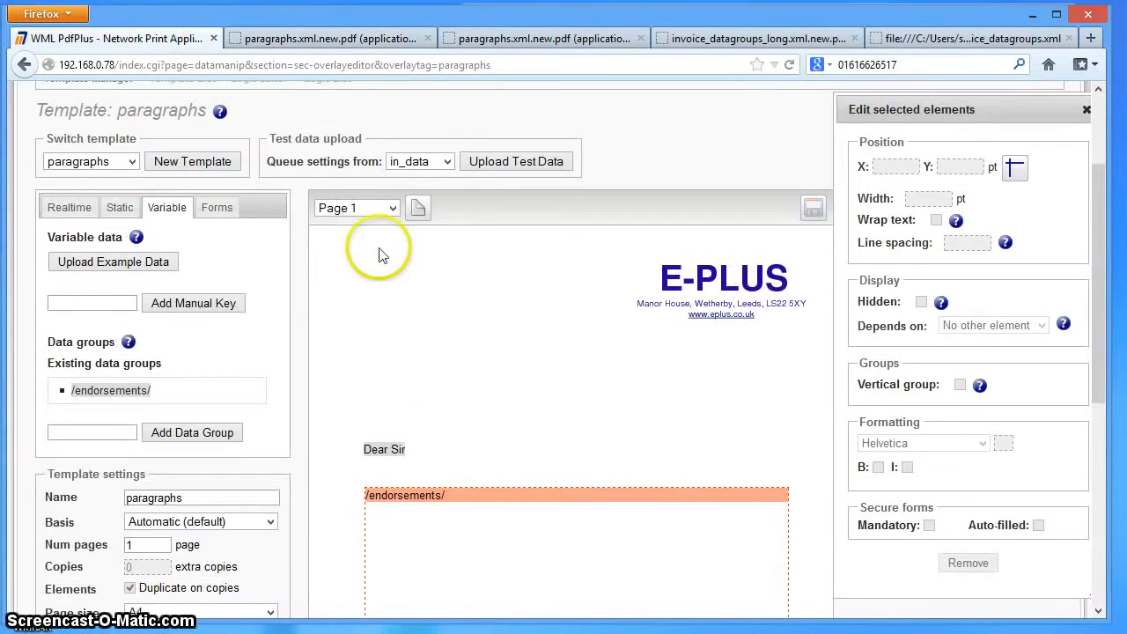
pyautogui.click(391, 208)
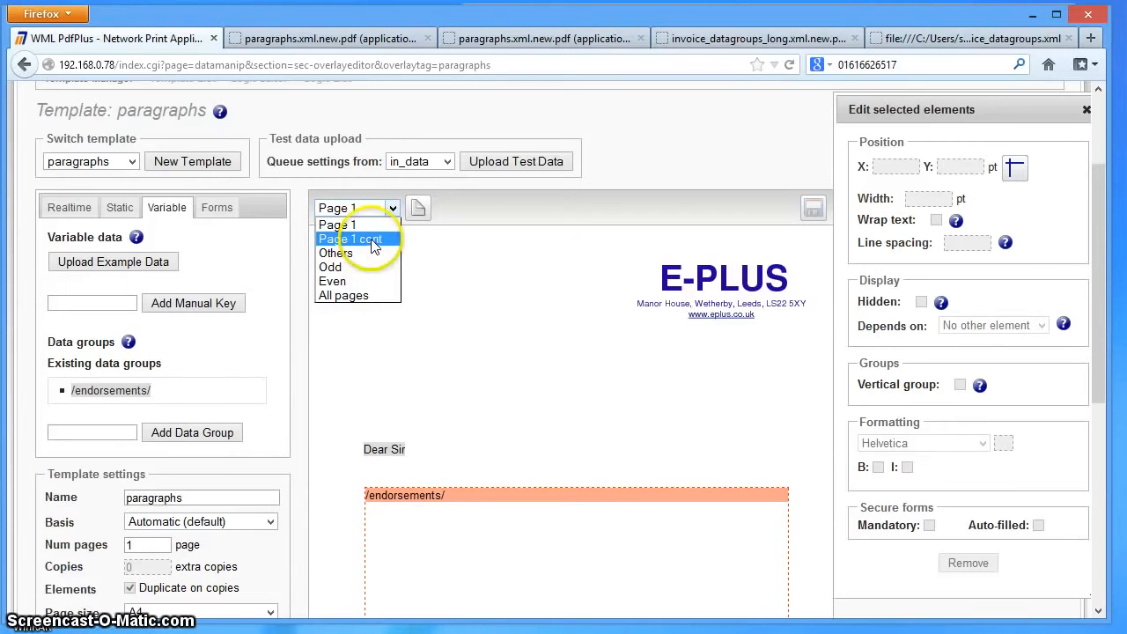
pyautogui.click(373, 246)
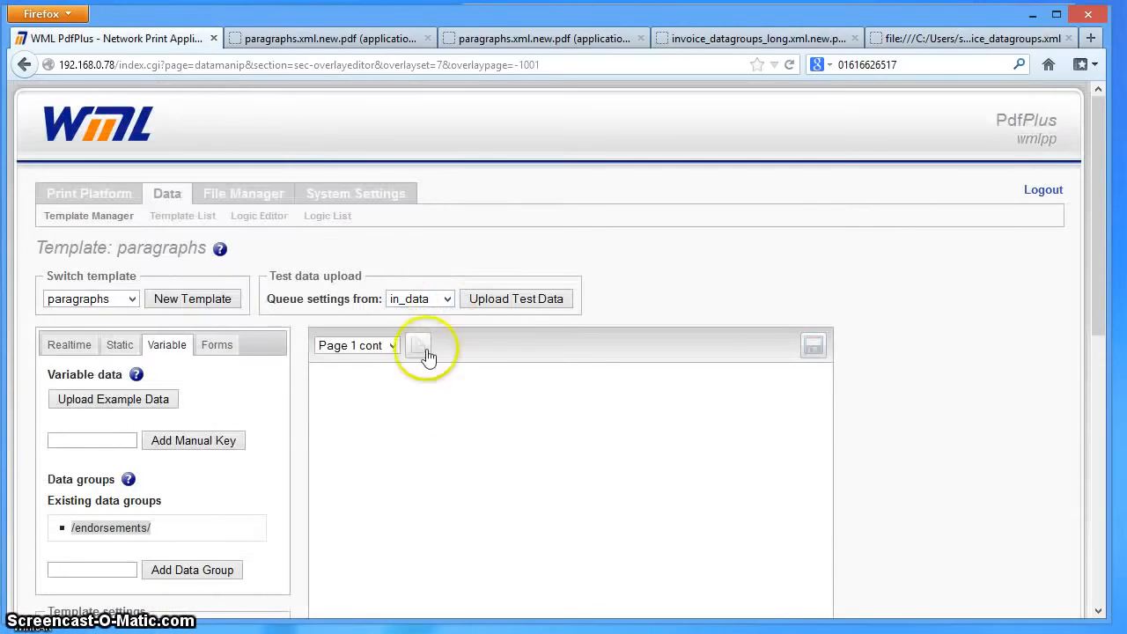
pyautogui.moveTo(1096, 214); pyautogui.dragTo(1091, 299)
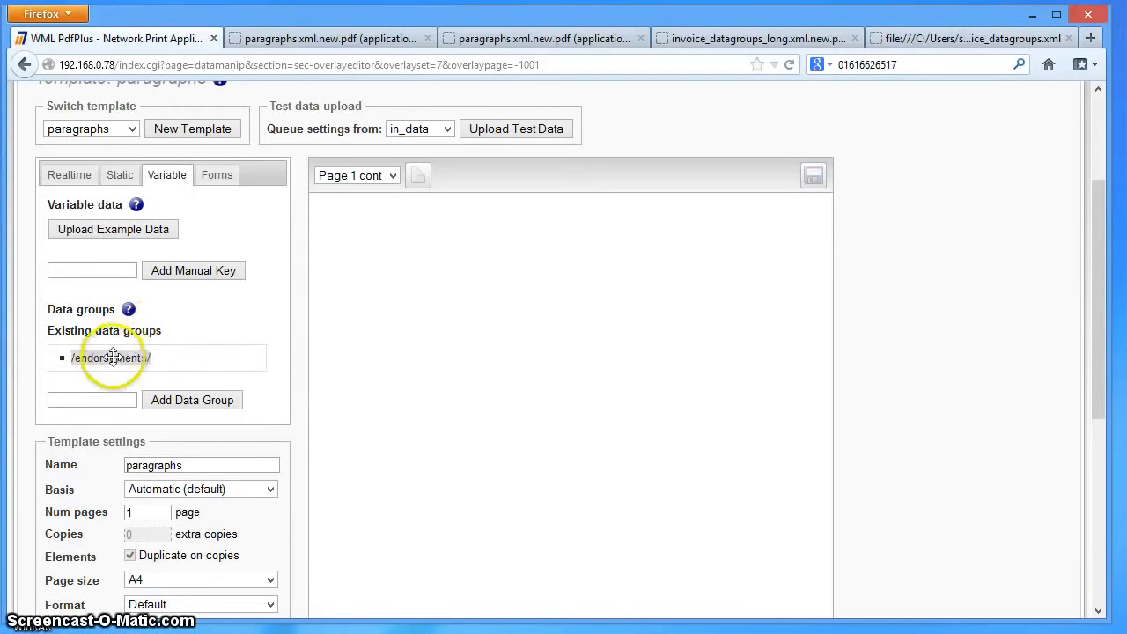
pyautogui.moveTo(393, 300); pyautogui.dragTo(326, 212)
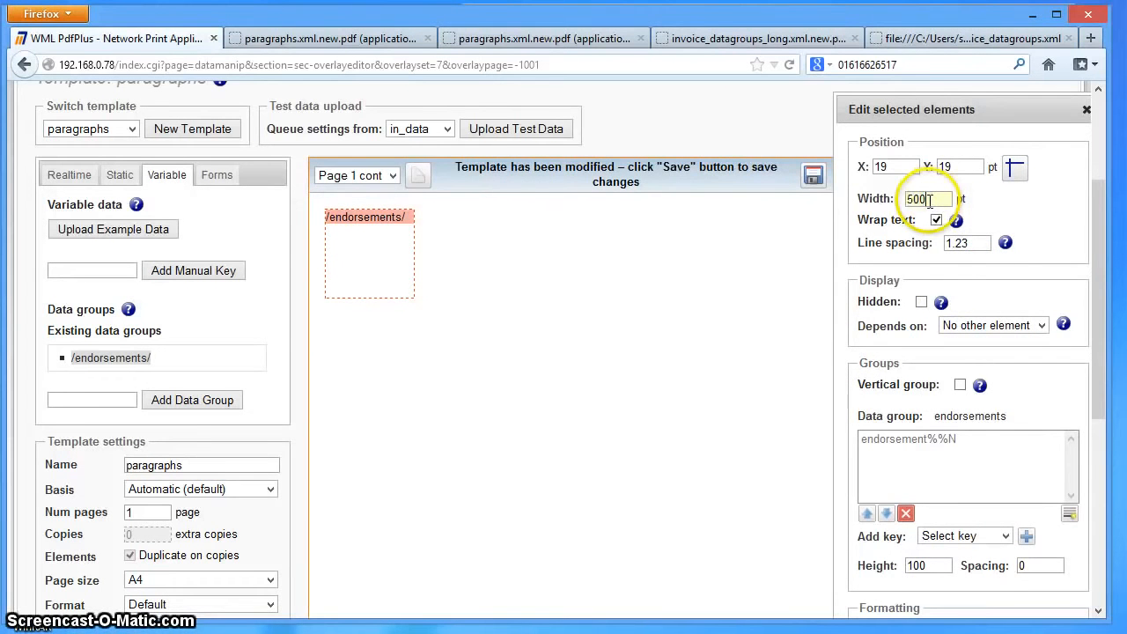
# - Set the continuation page's endorsements group to 560 pt wide and 800 high, and save the template
pyautogui.click(959, 243)
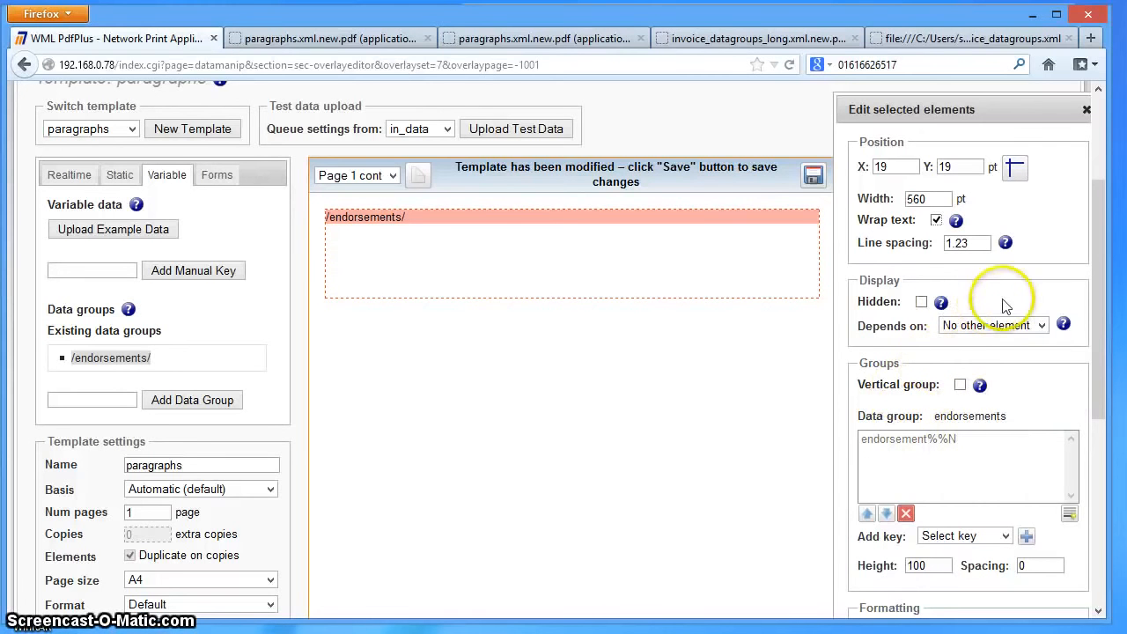
pyautogui.click(935, 565)
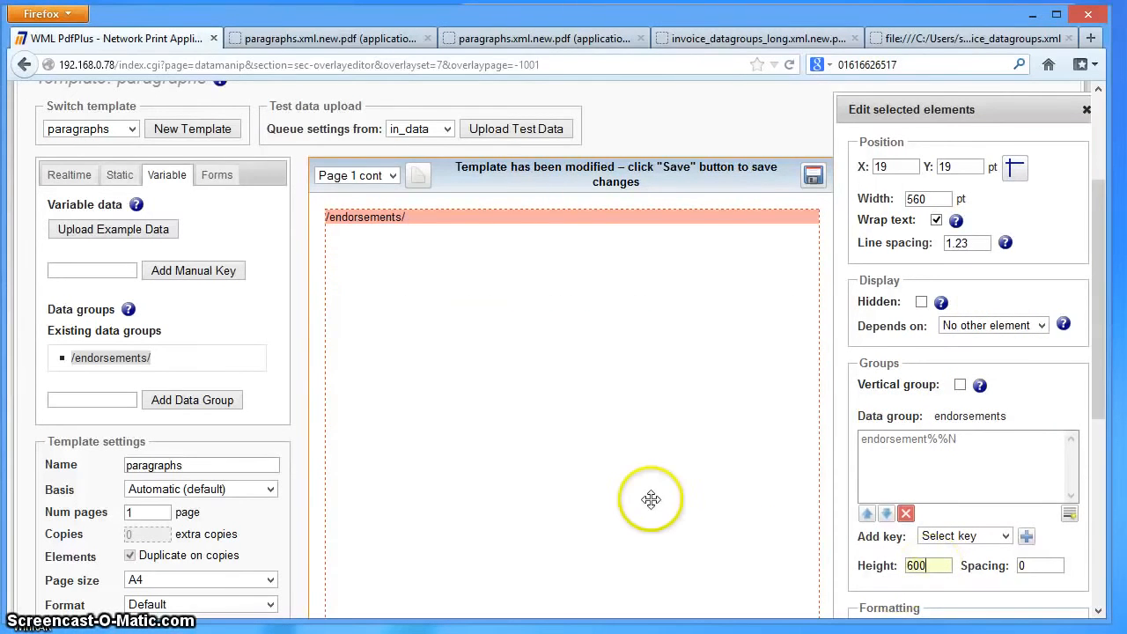
pyautogui.scroll(-5, 652, 497)
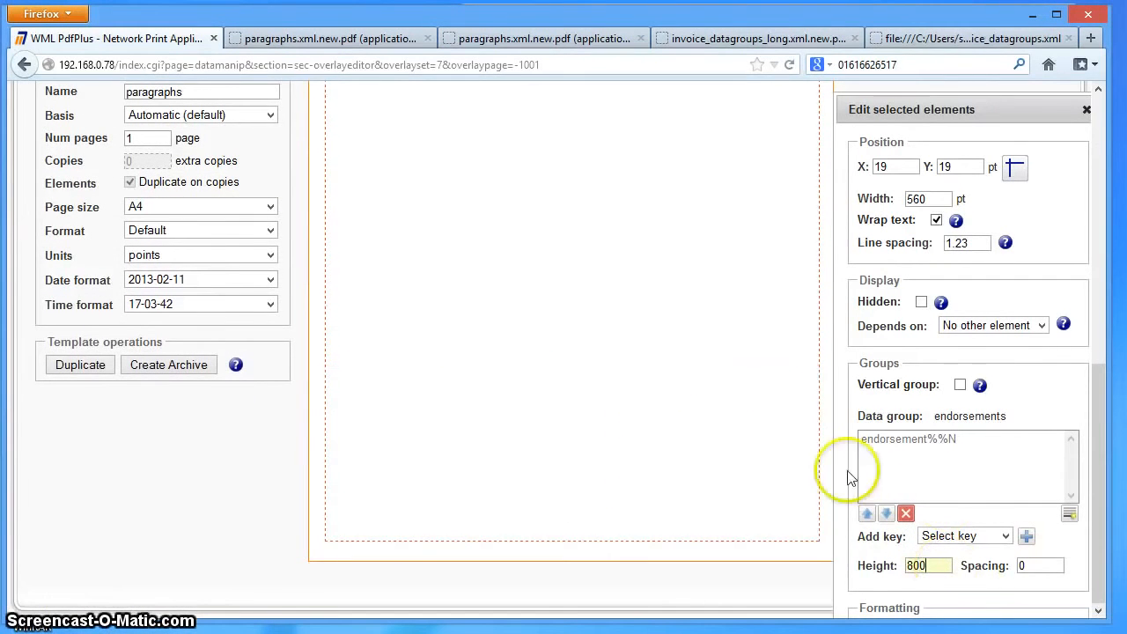
pyautogui.scroll(5, 783, 422)
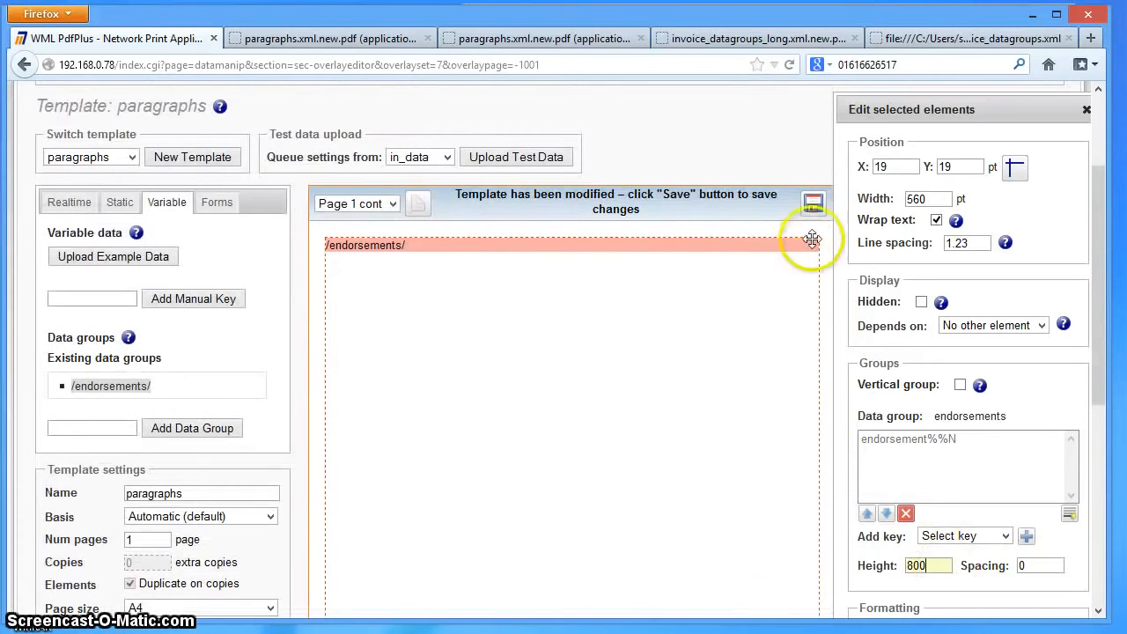
pyautogui.click(811, 204)
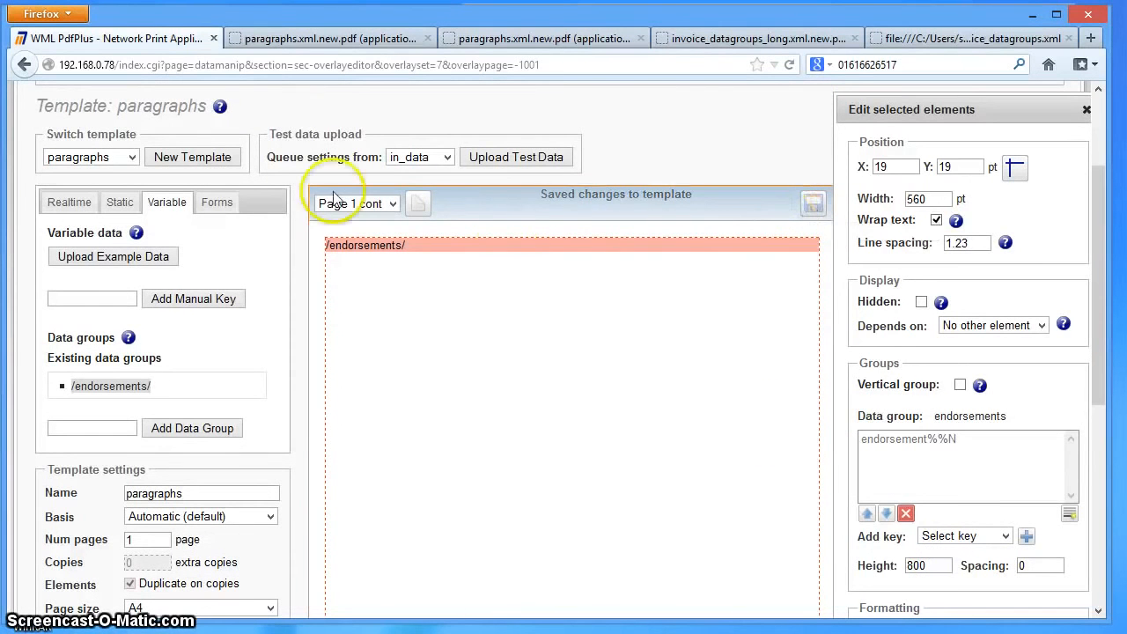
# - Upload paragraphs.xml as test data again and check how the last endorsement continues onto page two of the letter PDF
pyautogui.click(508, 160)
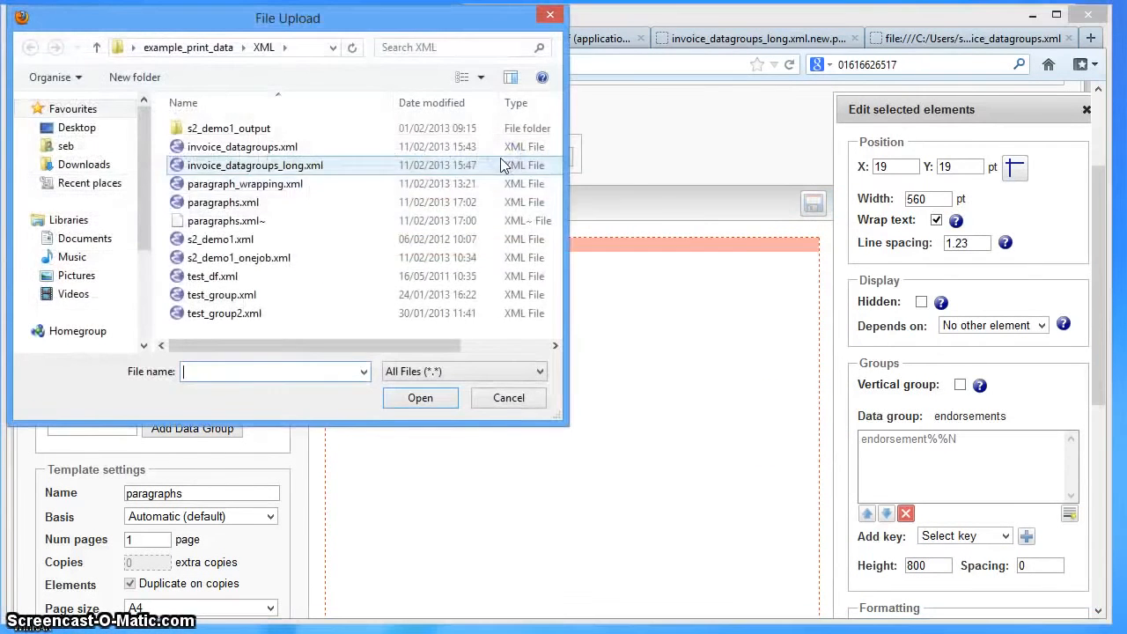
pyautogui.doubleClick(224, 202)
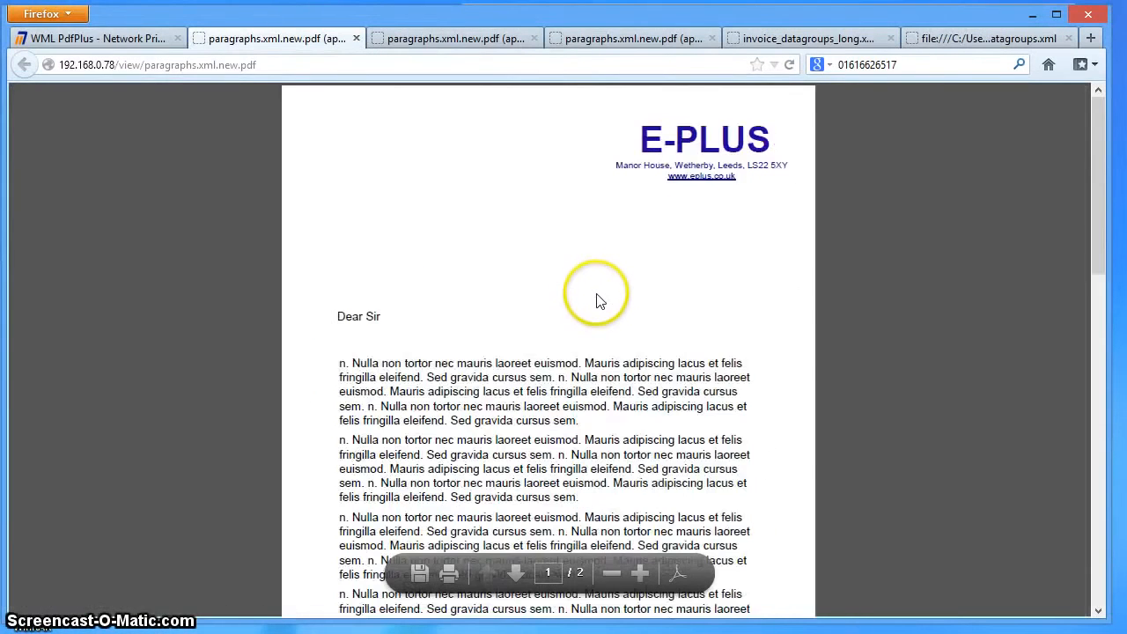
pyautogui.scroll(-5, 596, 299)
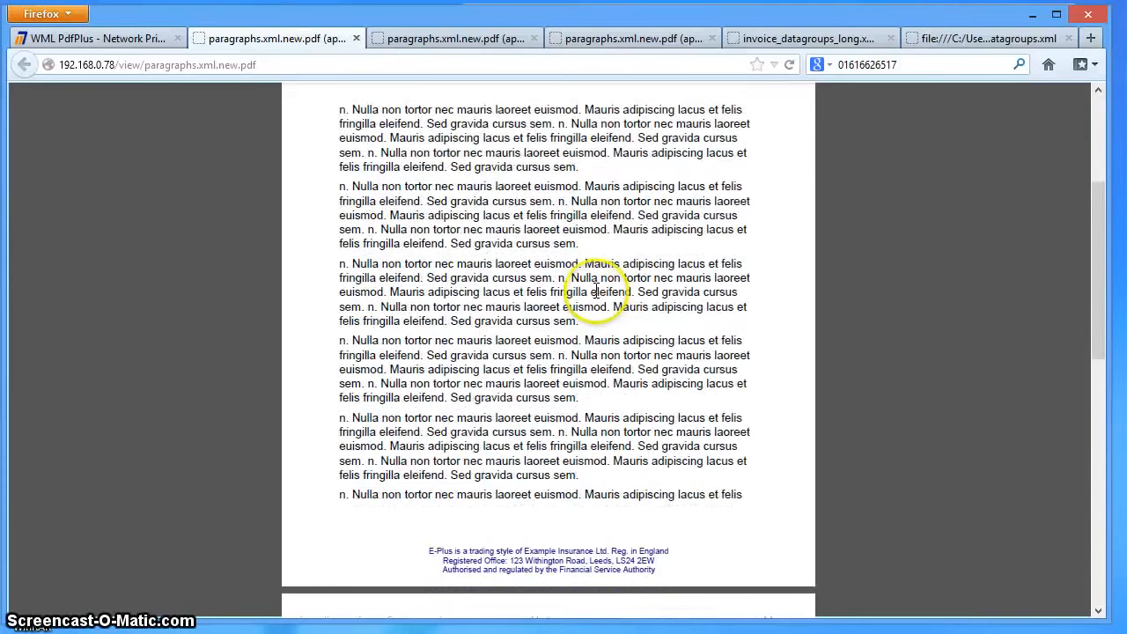
pyautogui.scroll(-5, 596, 286)
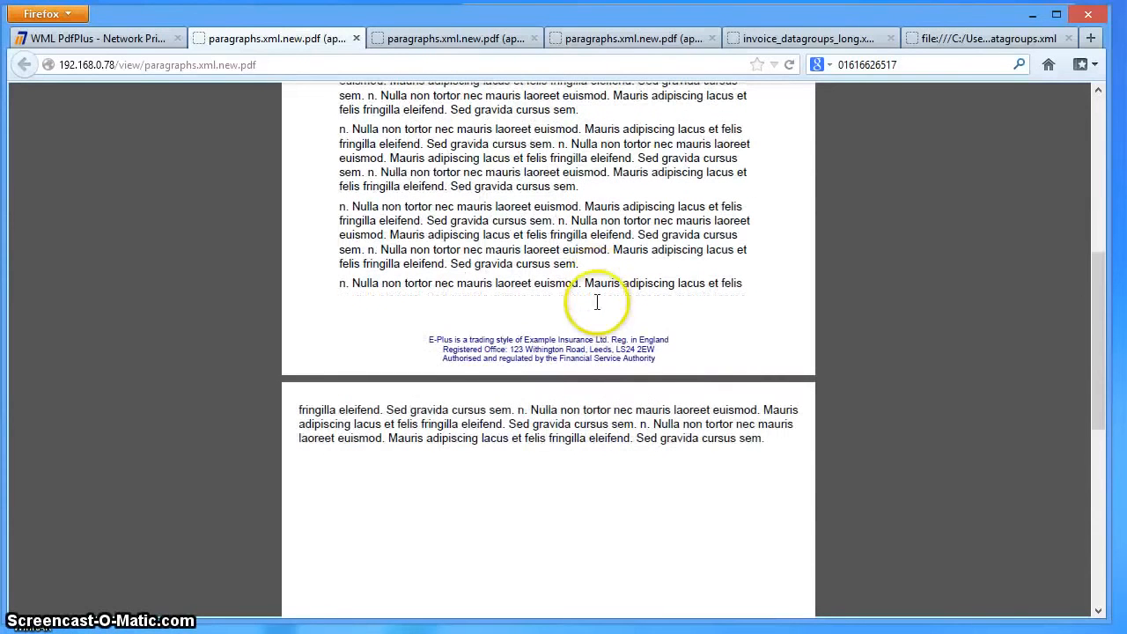
pyautogui.moveTo(296, 407); pyautogui.dragTo(782, 455)
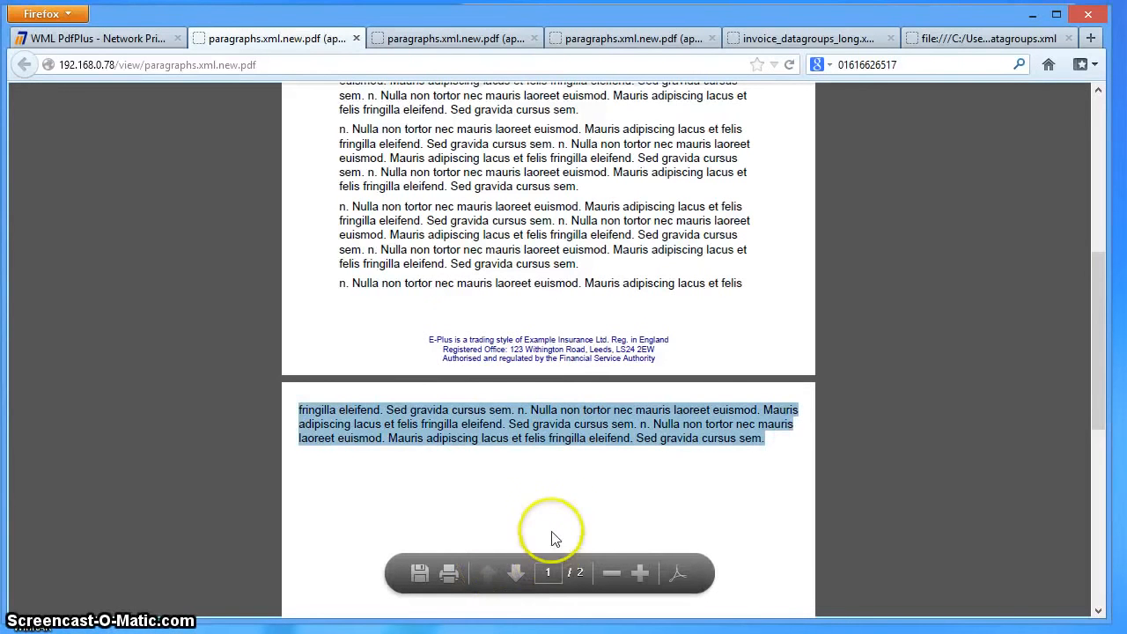
# - Review the continuation page of the letter PDF and the endorsement paragraphs on page one, from the page break back to the salutation
pyautogui.click(573, 494)
pyautogui.scroll(-5, 712, 512)
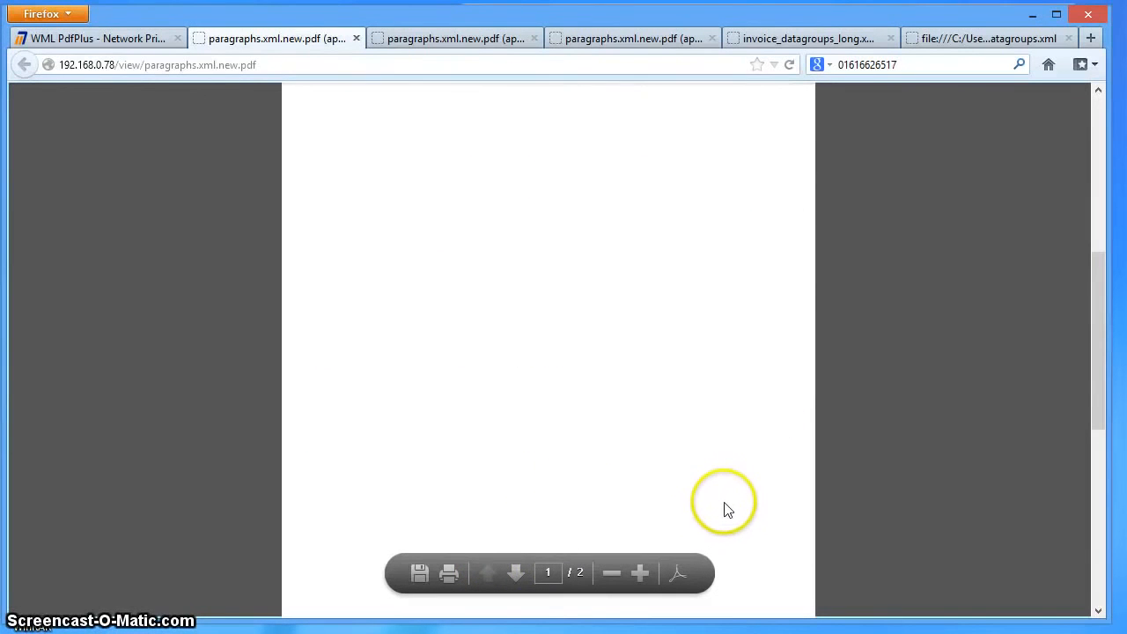
pyautogui.scroll(5, 723, 506)
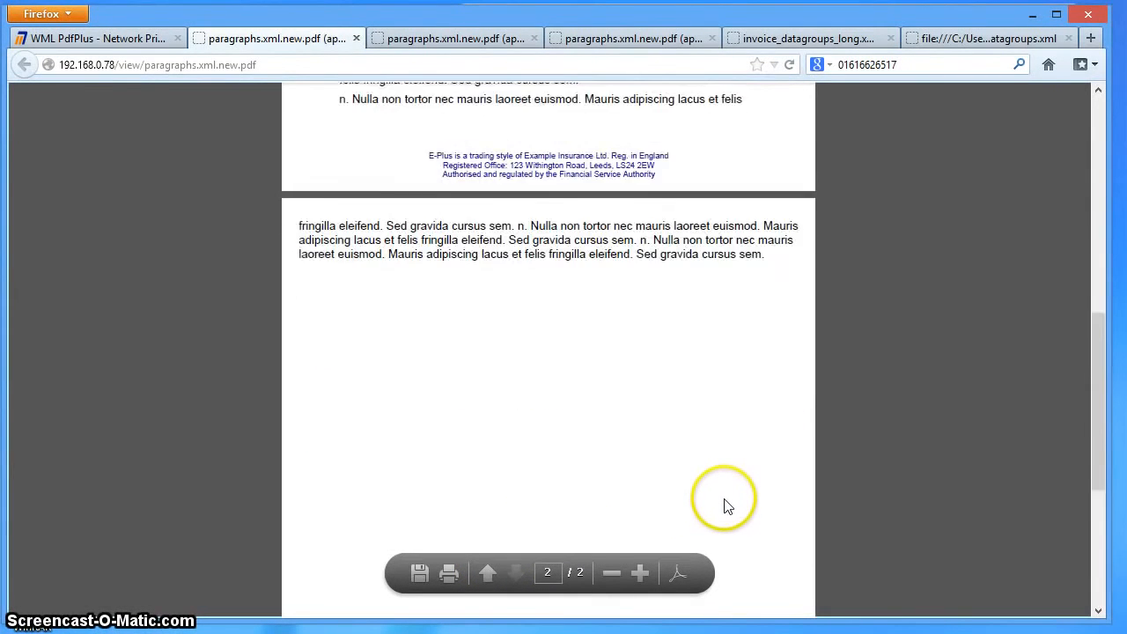
pyautogui.scroll(1, 724, 503)
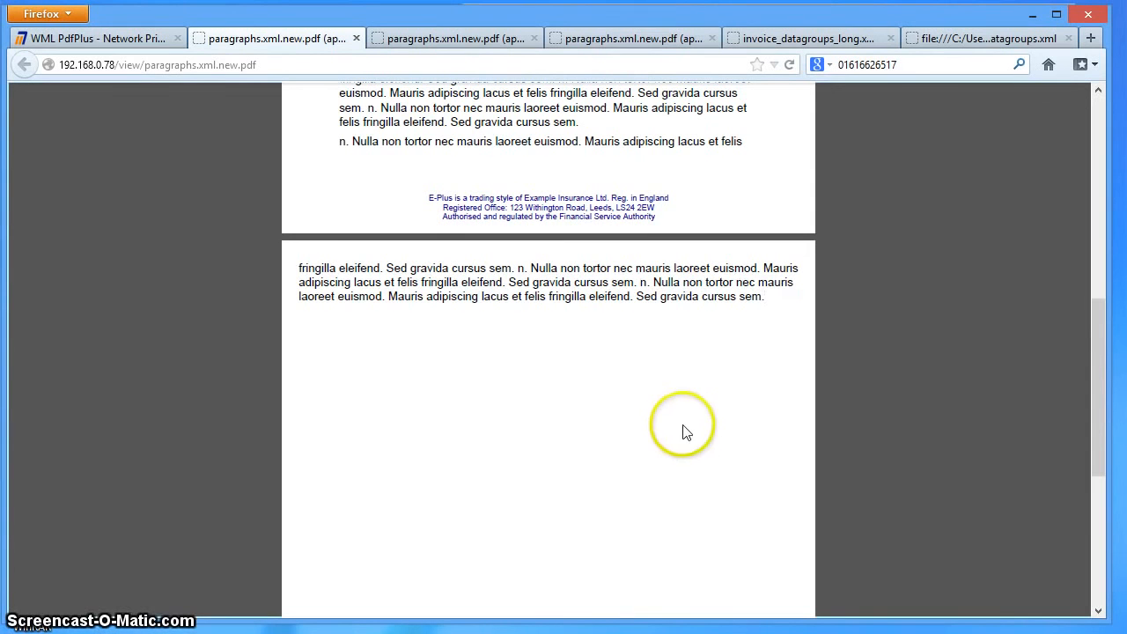
pyautogui.scroll(2, 643, 438)
pyautogui.scroll(7, 646, 437)
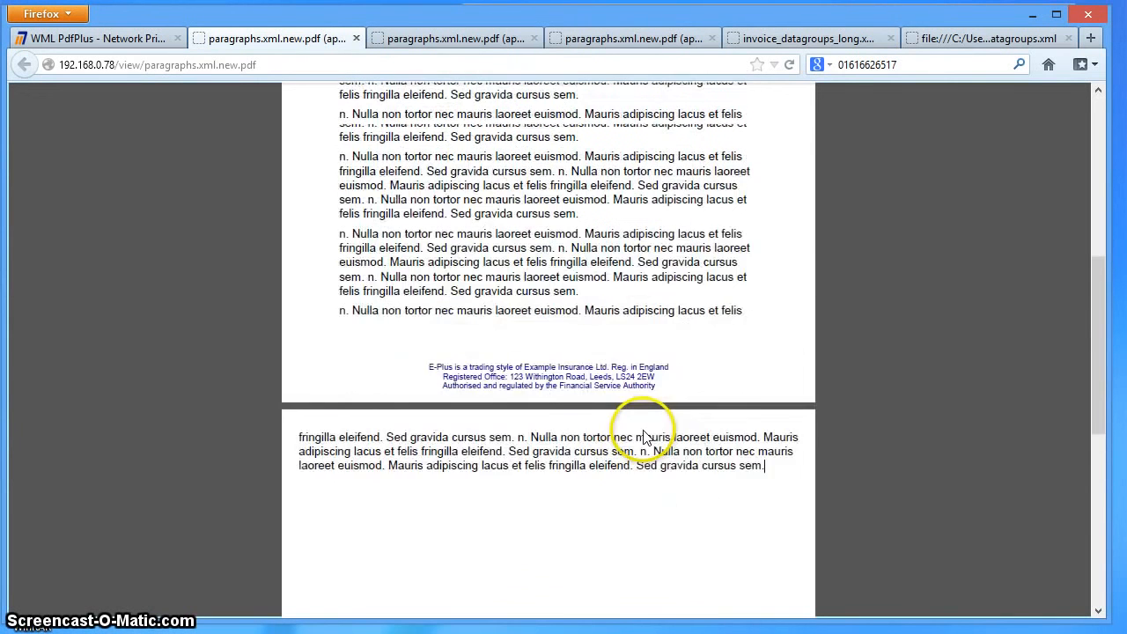
pyautogui.scroll(2, 648, 435)
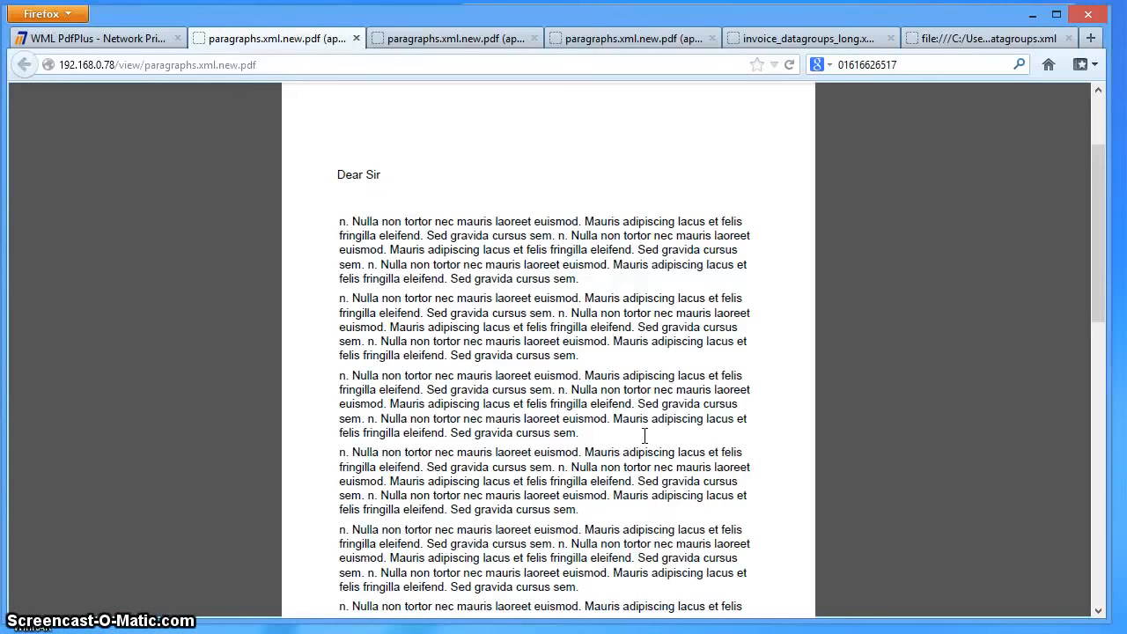
pyautogui.click(601, 444)
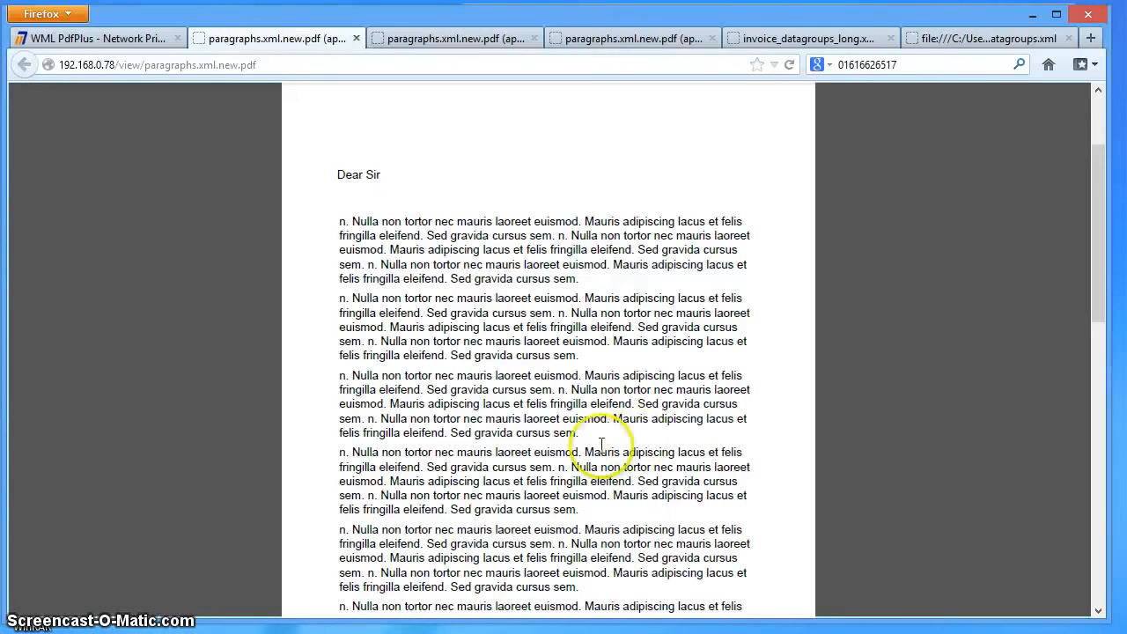